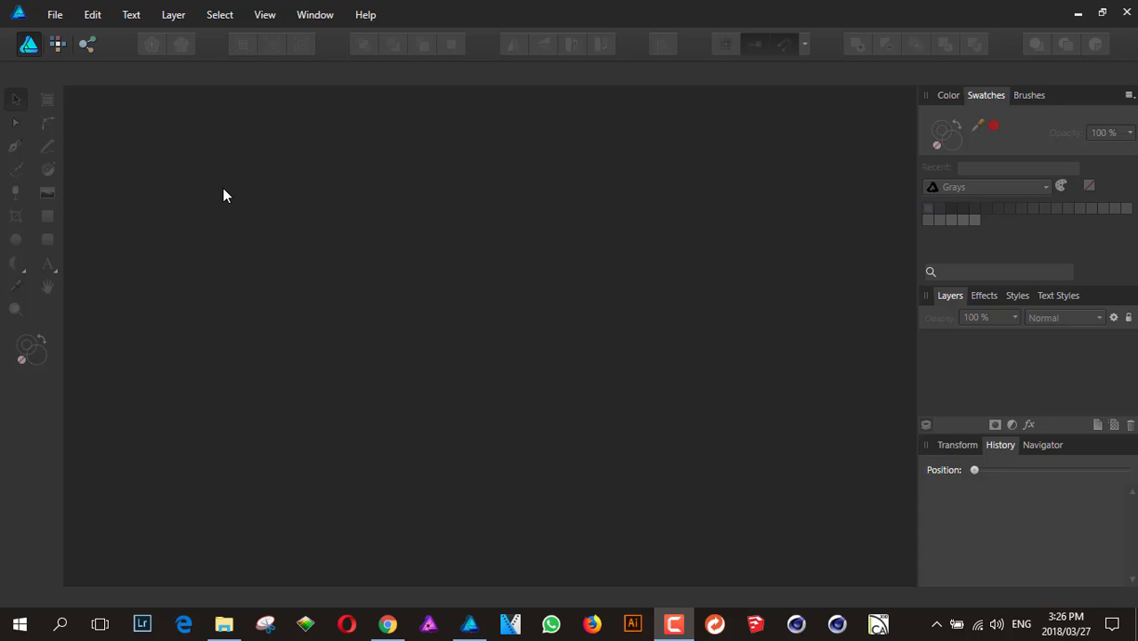
Open the portrait photo IMG_8988.CR2 from the PhotoShoot folder and check it zoomed in and out.
left_click(55, 15)
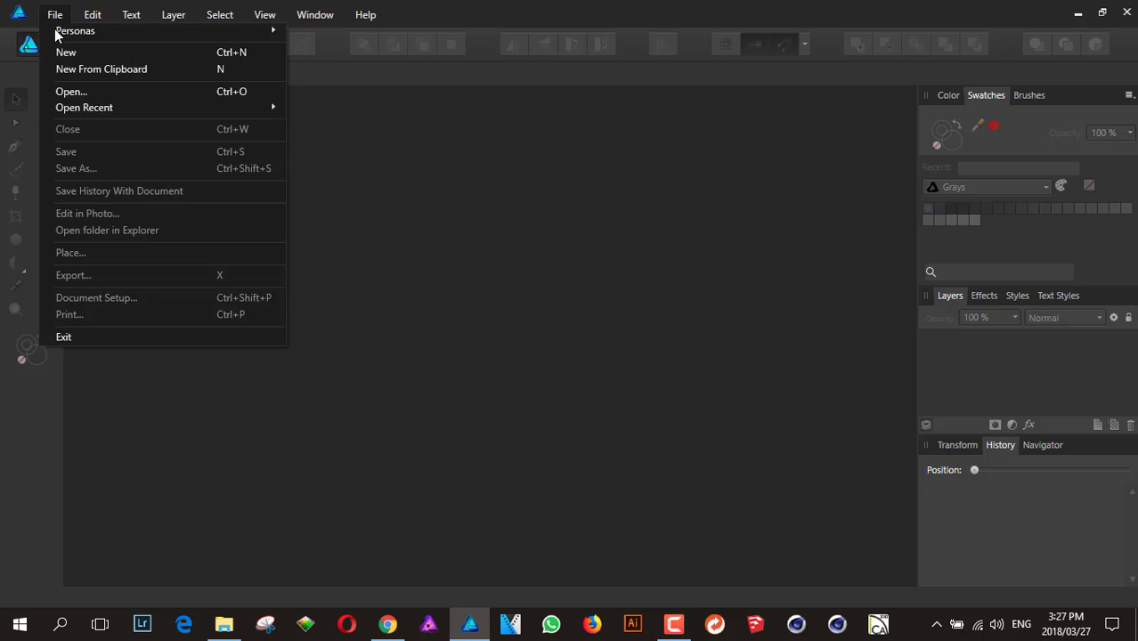
left_click(122, 94)
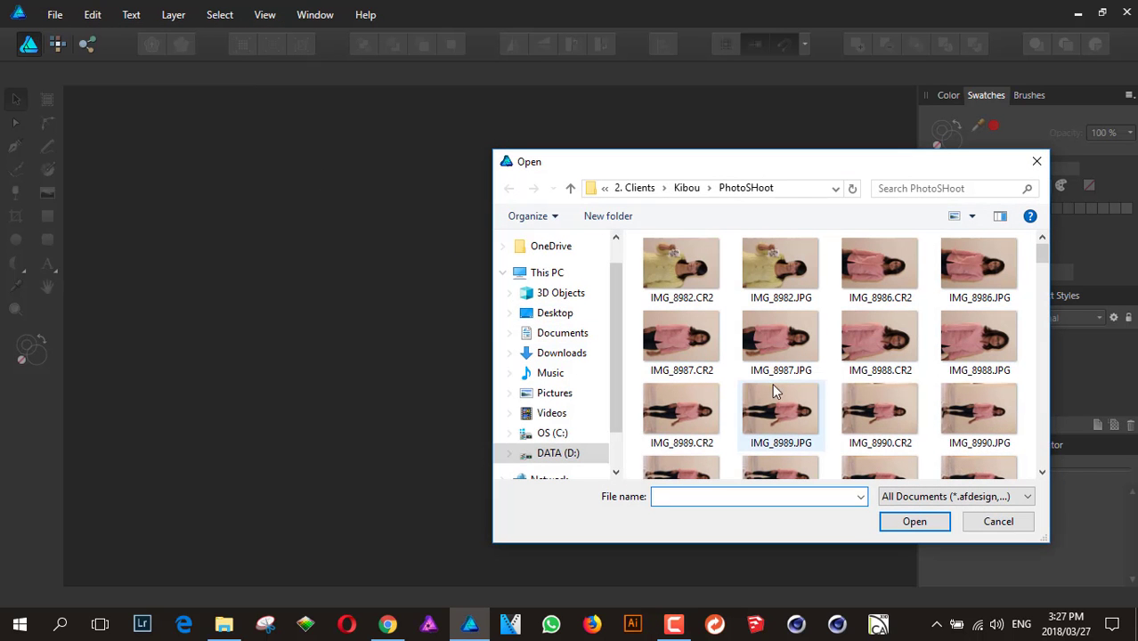
double_click(883, 347)
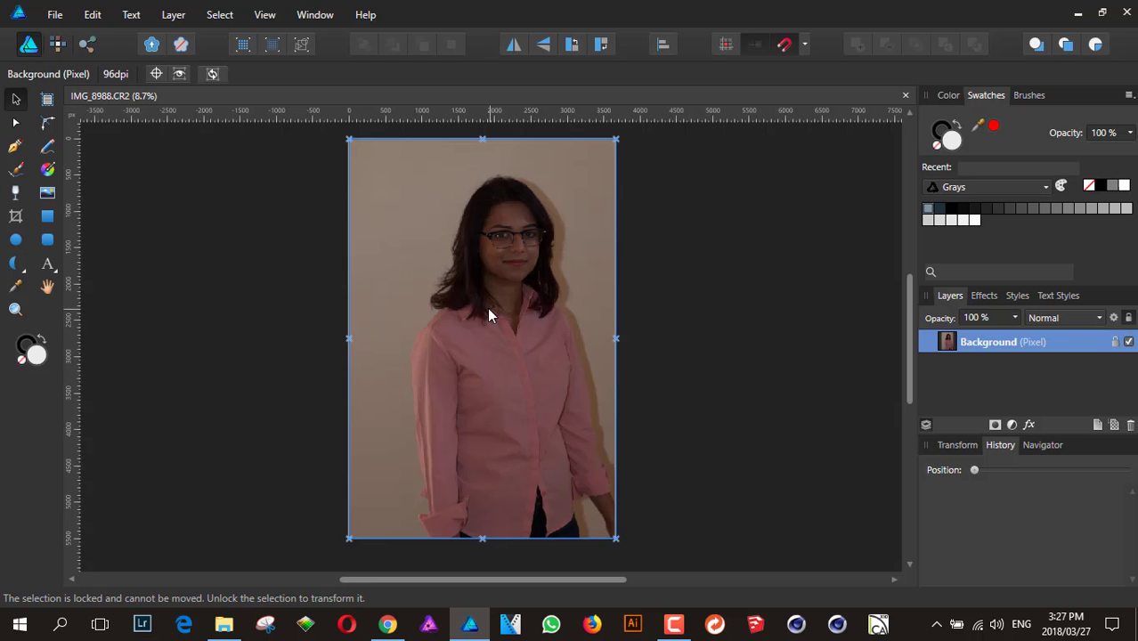
scroll(509, 234, "up", 4)
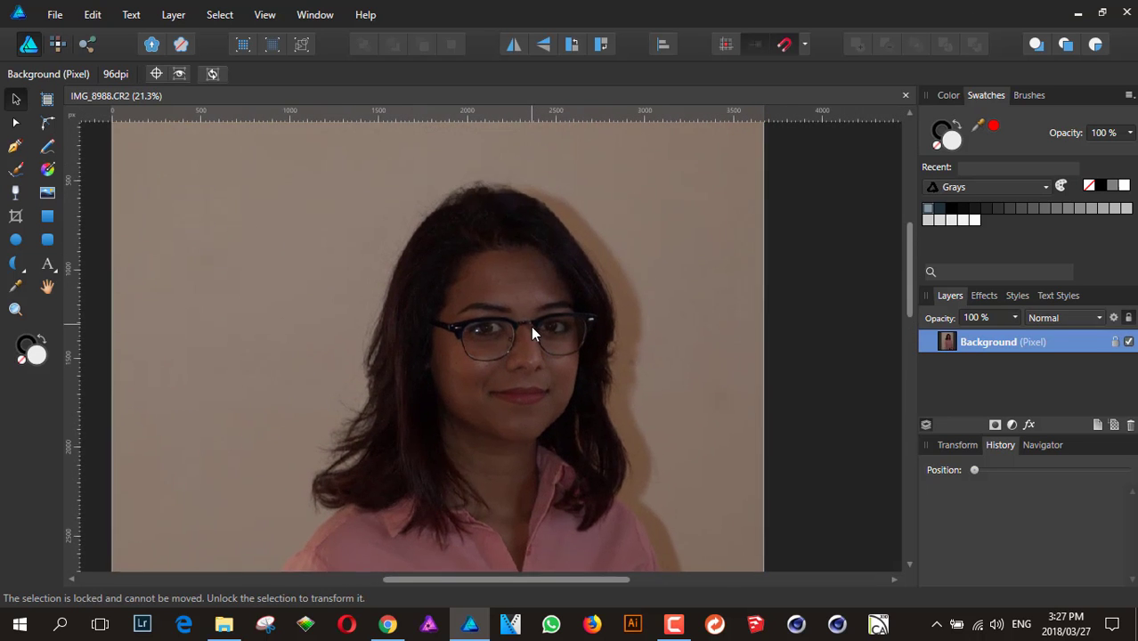
scroll(533, 307, "down", 1)
scroll(532, 307, "down", 3)
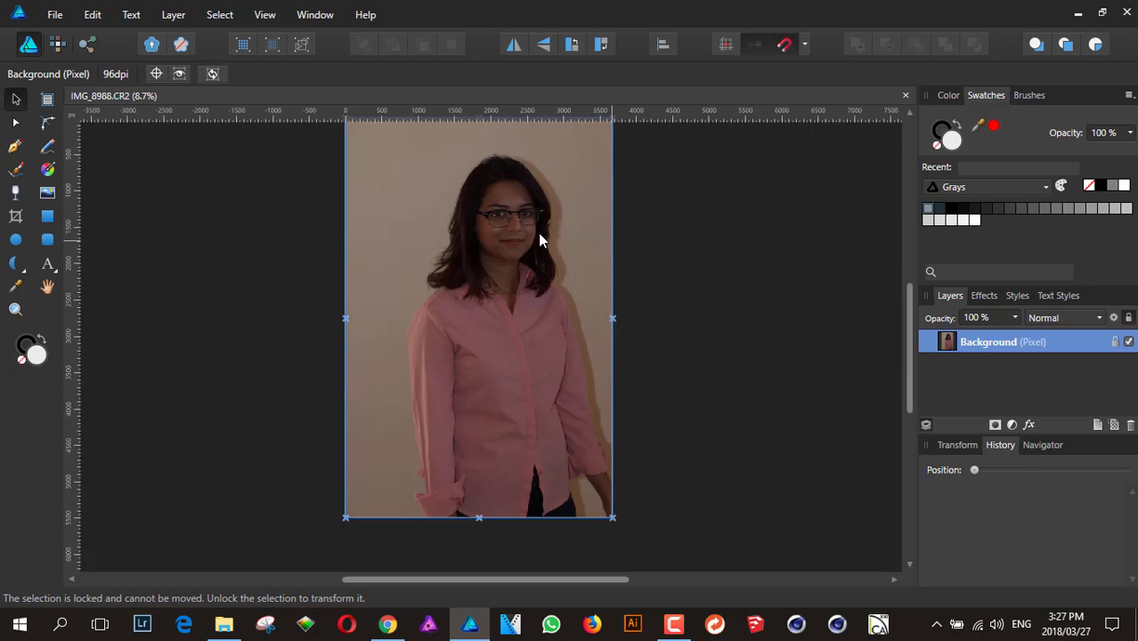
With the Pen tool, trace from the bottom edge up her left side to the top of her head.
left_click(15, 146)
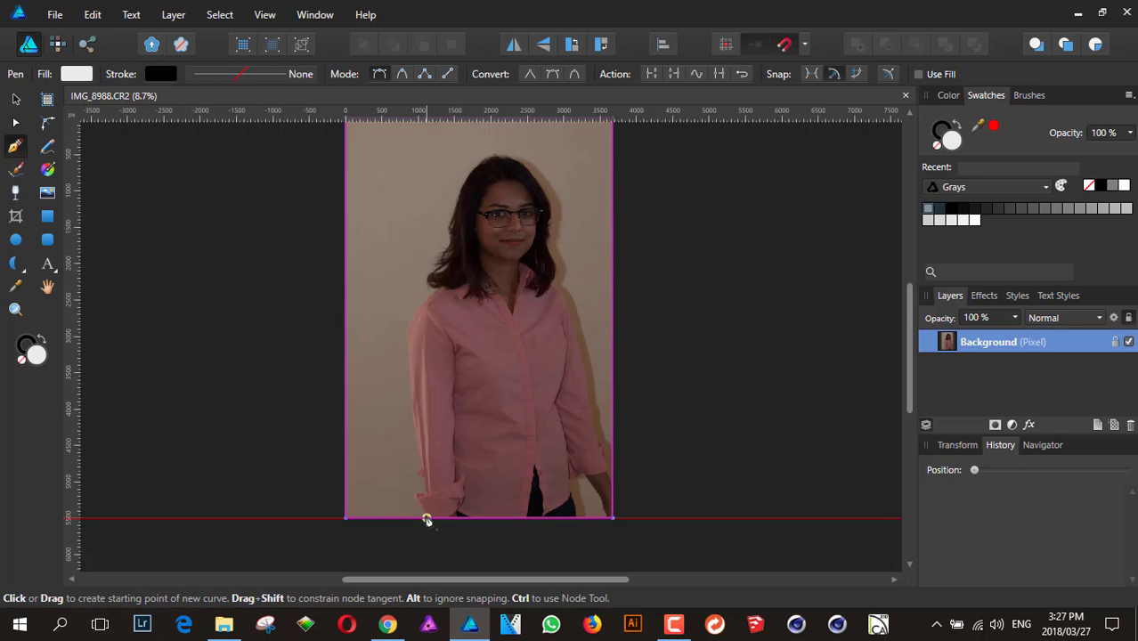
left_click(427, 517)
left_click(426, 400)
left_click(418, 297)
left_click(453, 260)
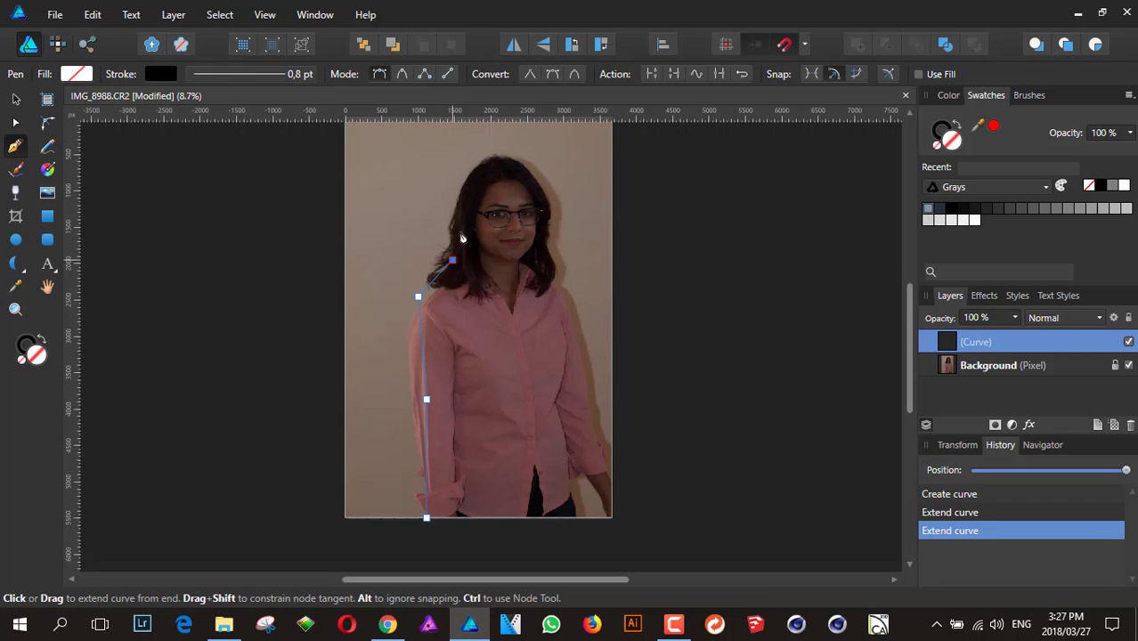
left_click(470, 175)
left_click(495, 156)
Continue the outline down her right hair, arm and hand, closing it at the starting point.
left_click(532, 173)
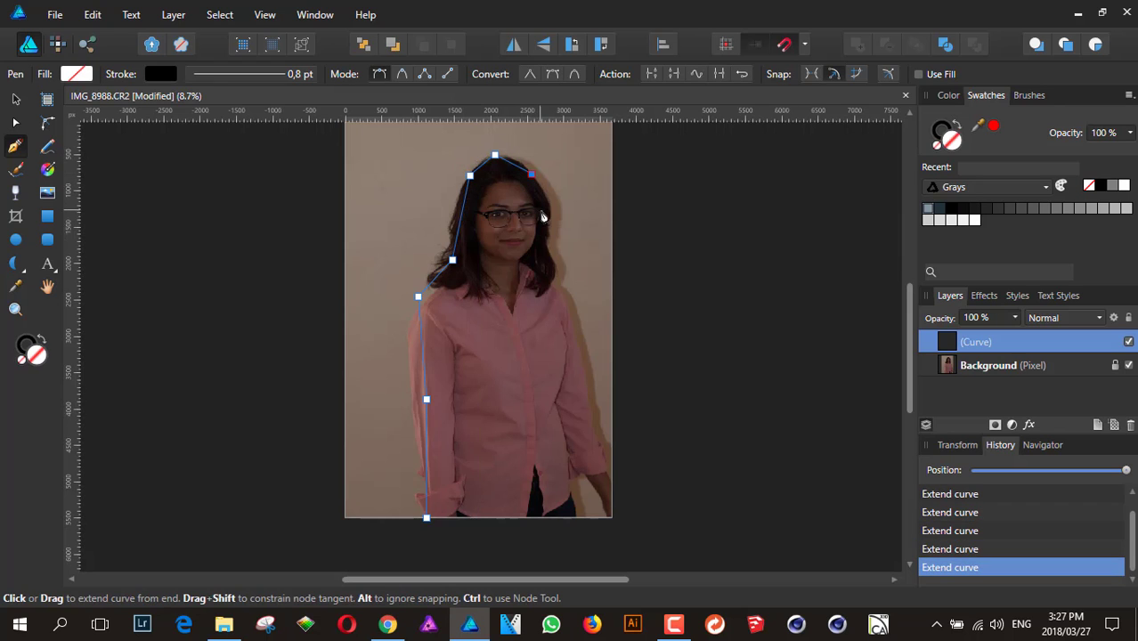
left_click(542, 215)
left_click(548, 273)
left_click(581, 349)
left_click(594, 446)
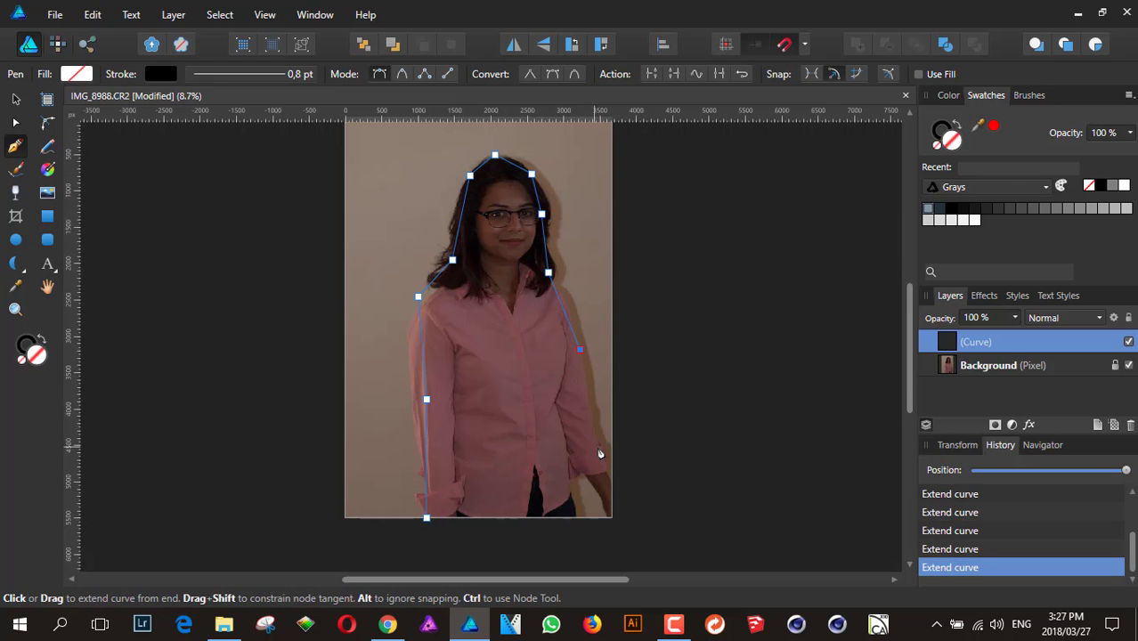
left_click(613, 518)
left_click(426, 517)
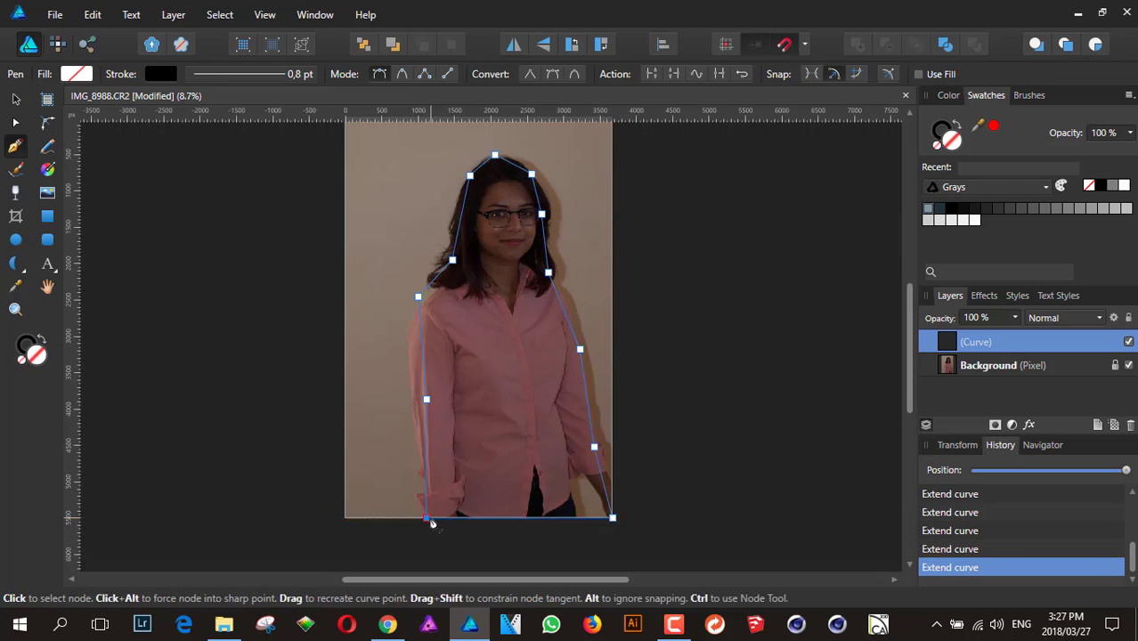
left_click(15, 98)
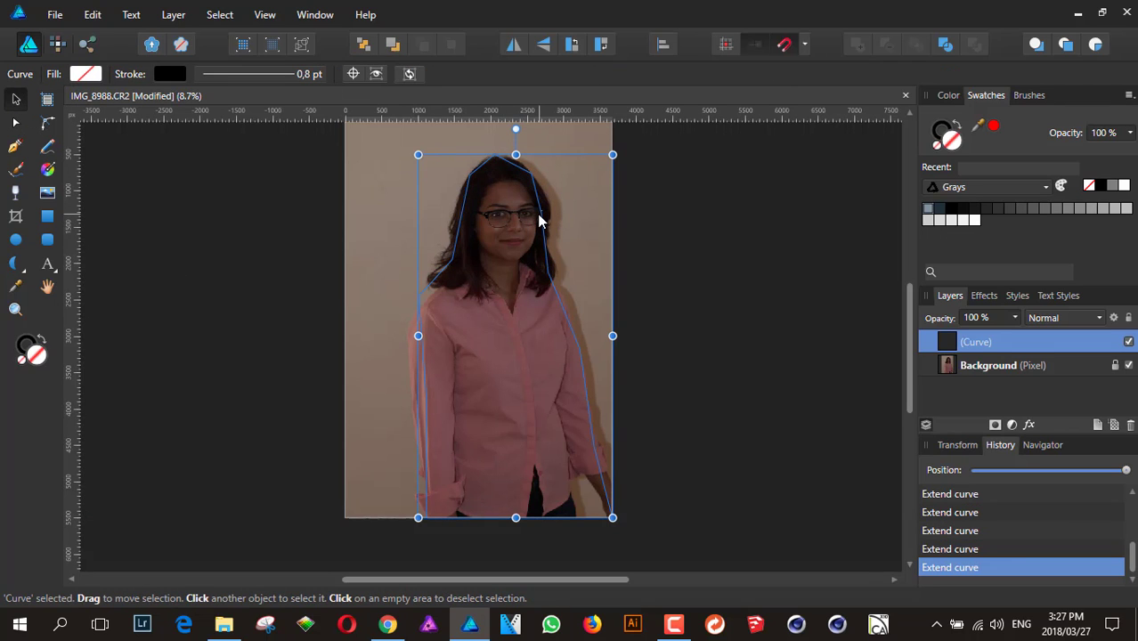
Reshape the outline's segments and nodes to hug the hair right of the face.
left_click(543, 222)
scroll(542, 214, "up", 2)
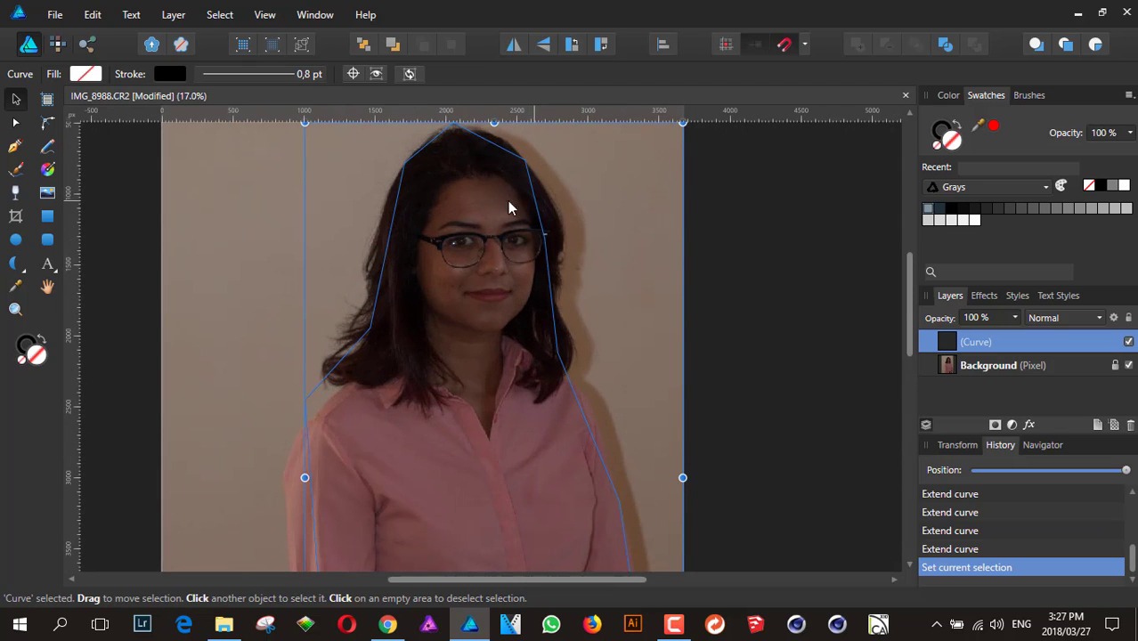
left_click(15, 122)
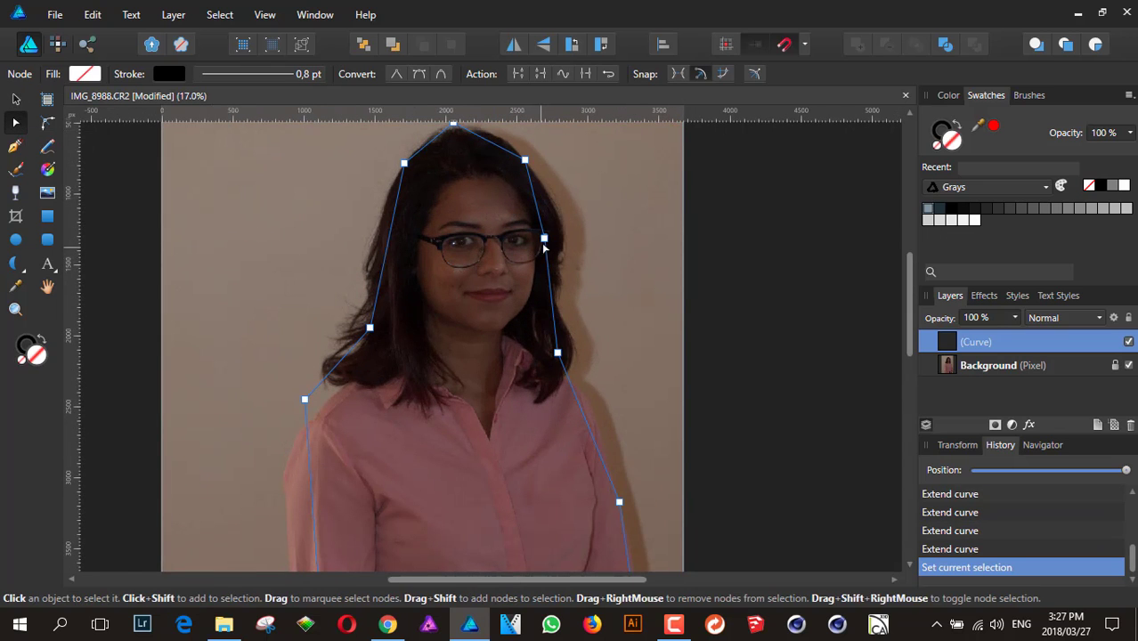
left_click_drag(551, 275, 561, 272)
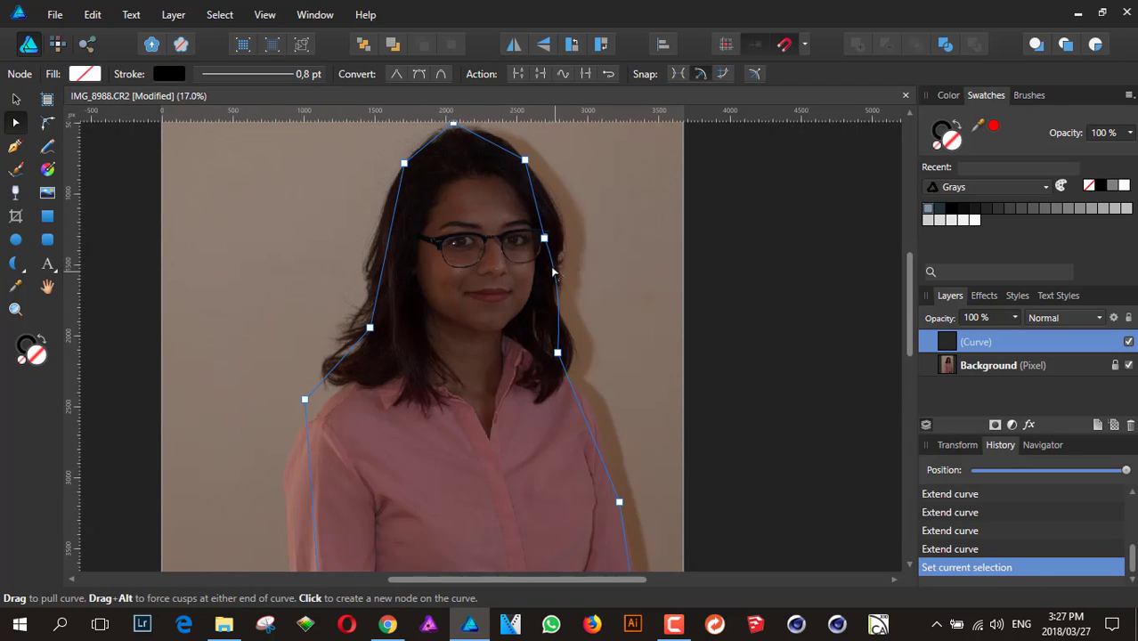
left_click(553, 206)
left_click_drag(553, 206, 548, 201)
left_click_drag(524, 160, 516, 145)
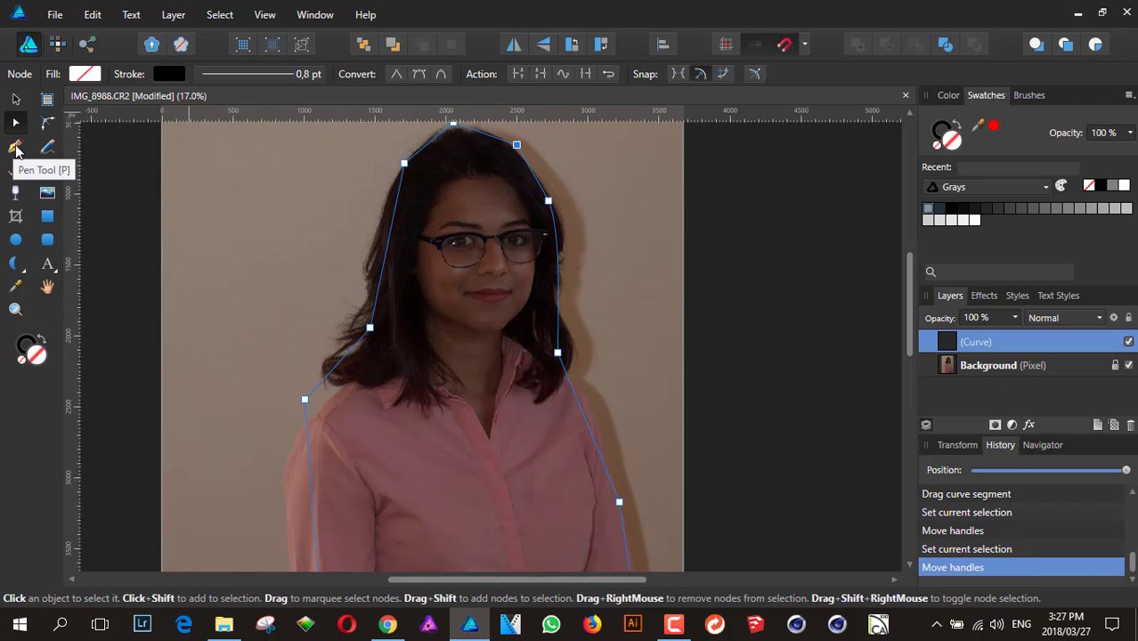
left_click(17, 99)
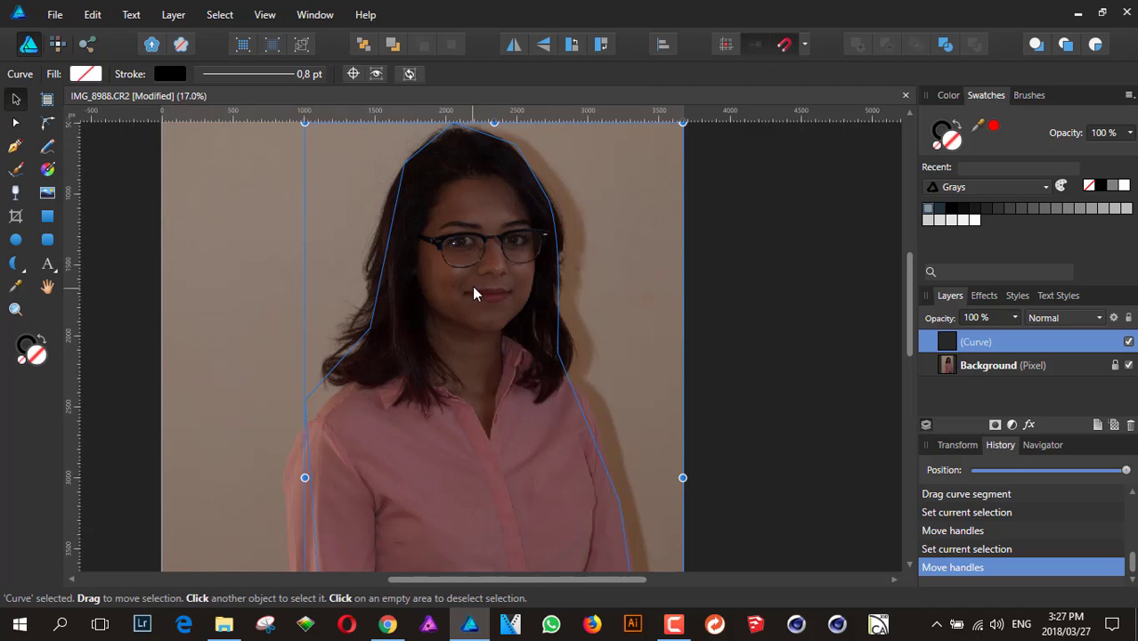
Unlock the Background photo layer in the Layers panel.
left_click(559, 263)
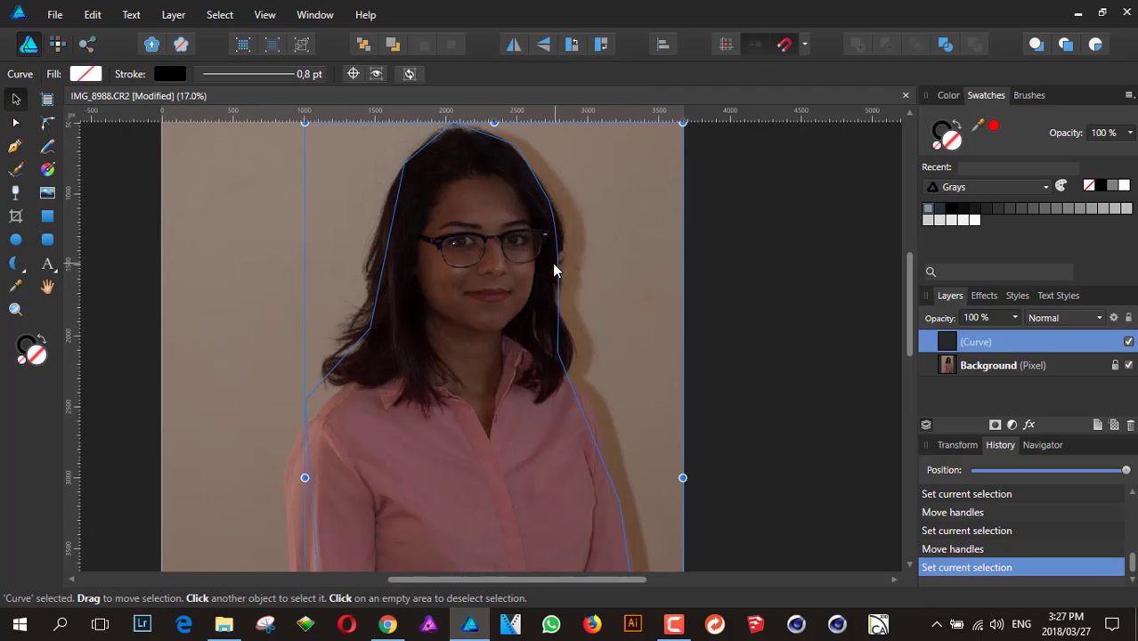
left_click(667, 262)
left_click(196, 203)
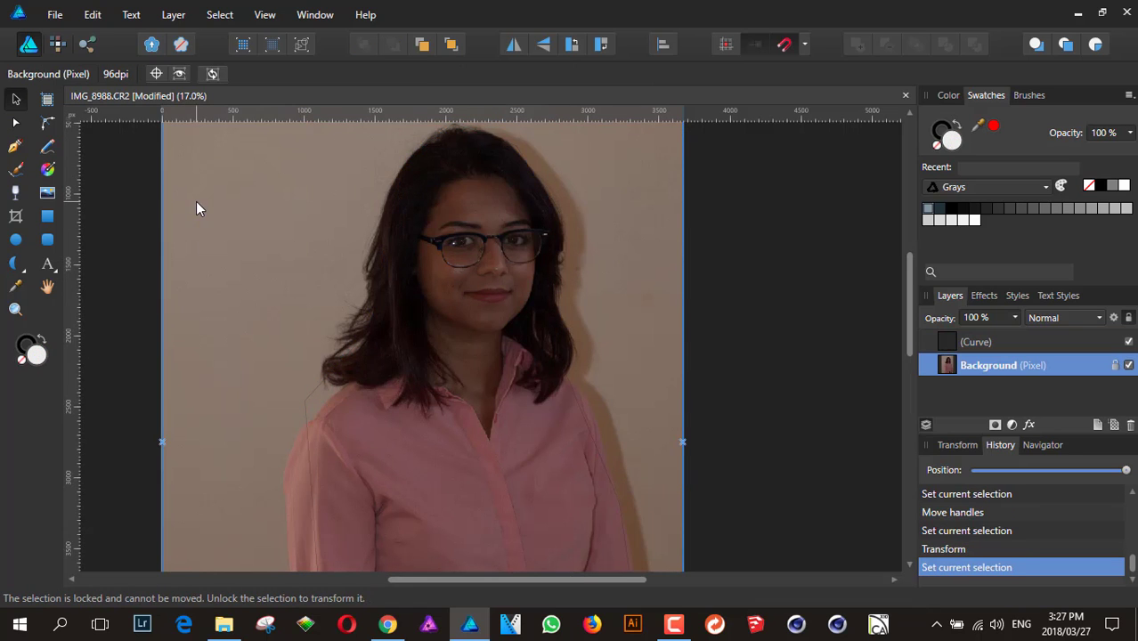
left_click(1115, 366)
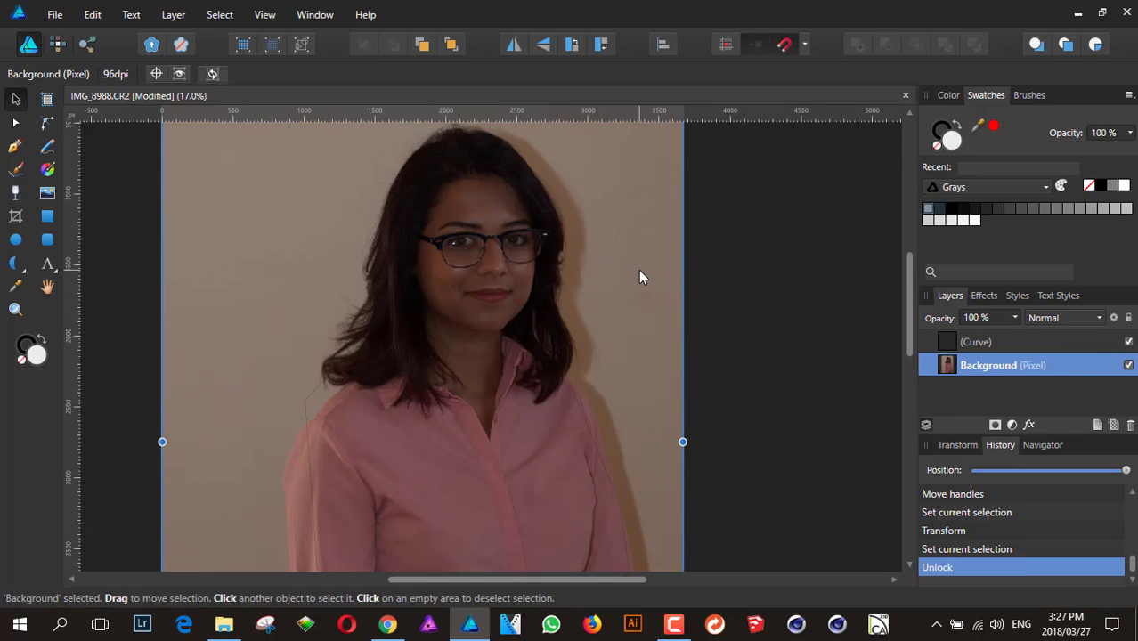
Cut the Background photo and paste it inside the outline curve, then deselect.
key("ctrl+x")
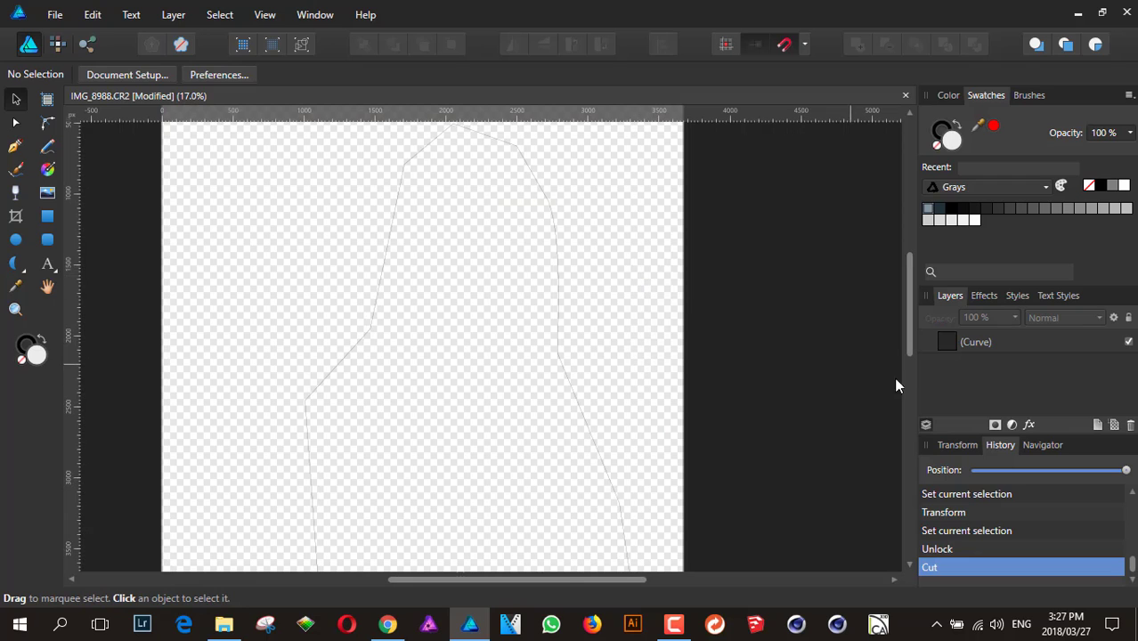
left_click(553, 228)
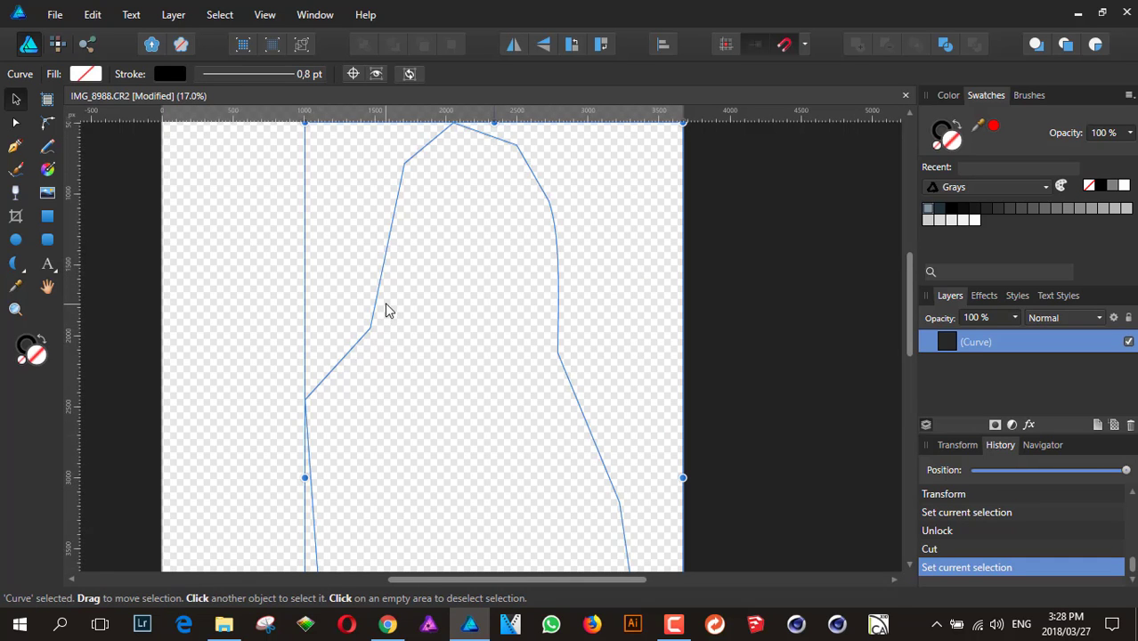
left_click(1097, 46)
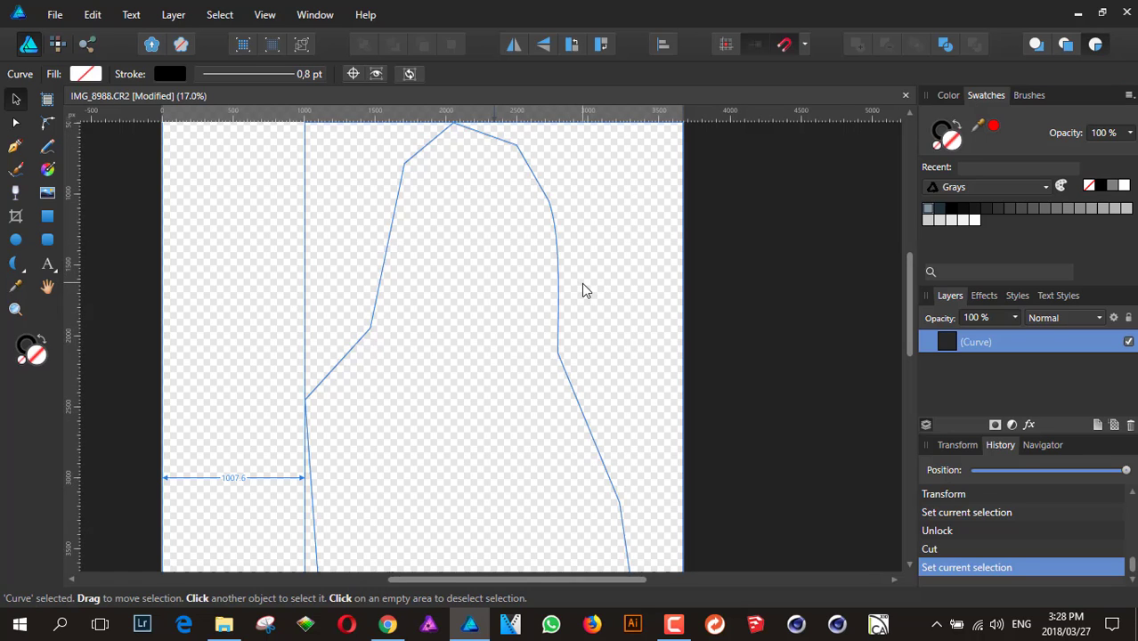
key("ctrl+v")
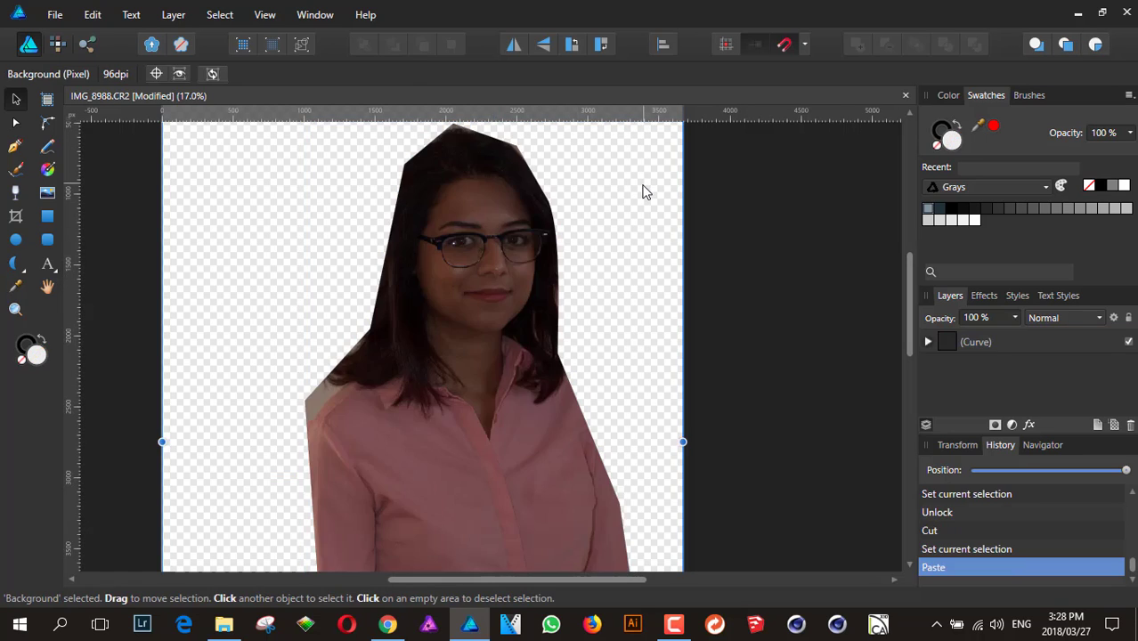
key("ctrl+d")
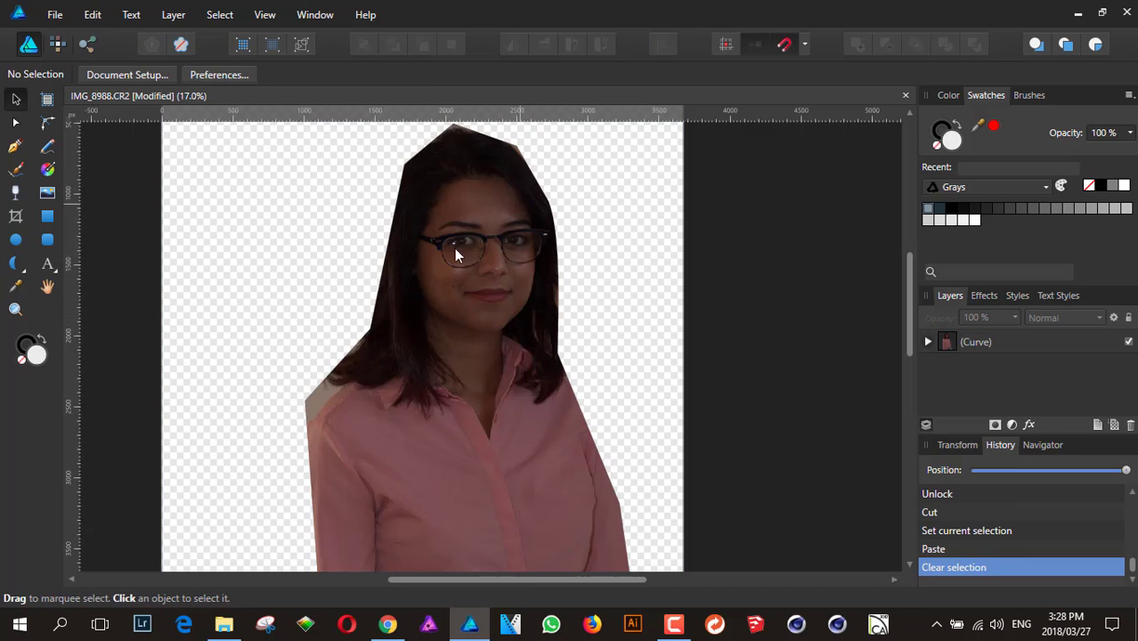
Bend the left-hair and shoulder segments, flatten the head's top curve and nudge the top nodes.
left_click(17, 124)
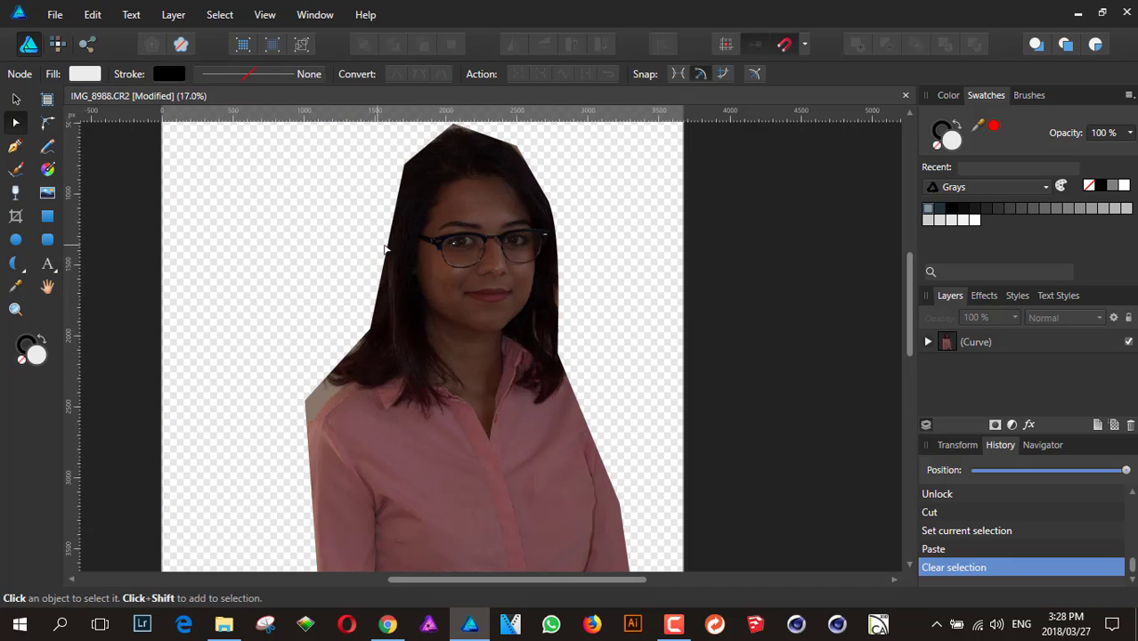
left_click(388, 256)
mouse_move(388, 256)
left_mouse_down()
mouse_move(358, 239)
mouse_move(378, 238)
left_mouse_up()
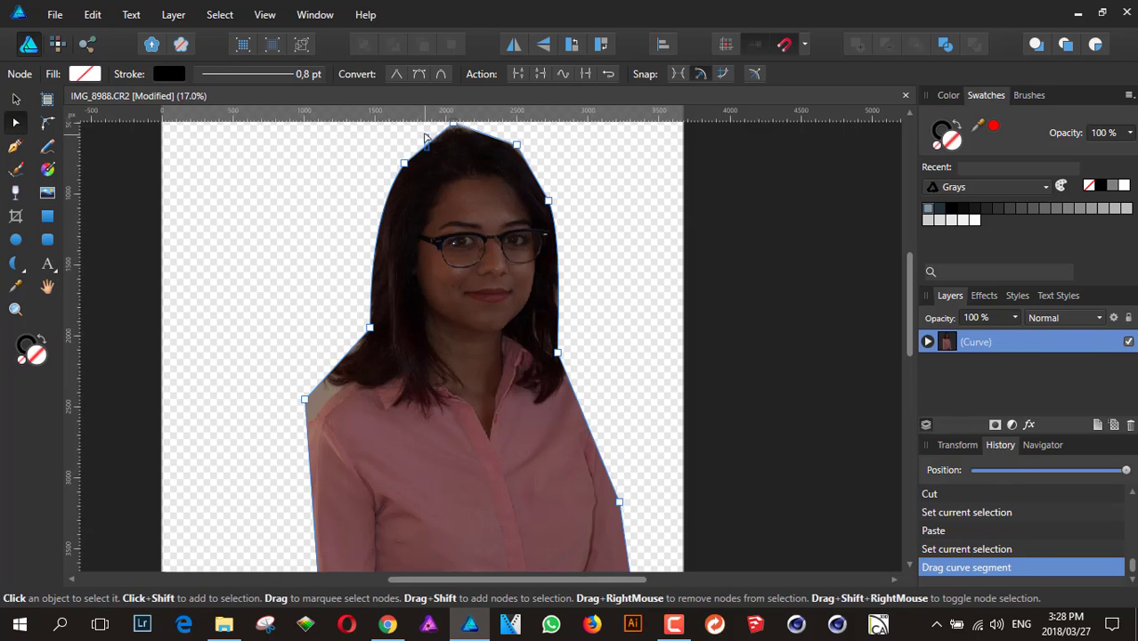
left_click(426, 152)
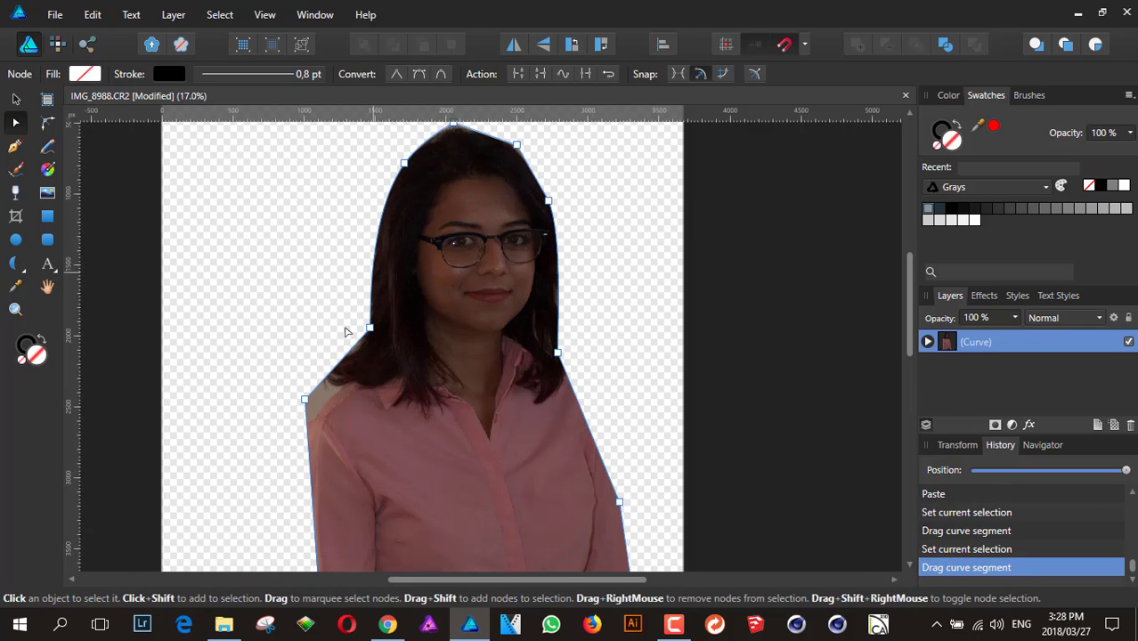
left_click_drag(337, 365, 289, 472)
left_click(305, 407)
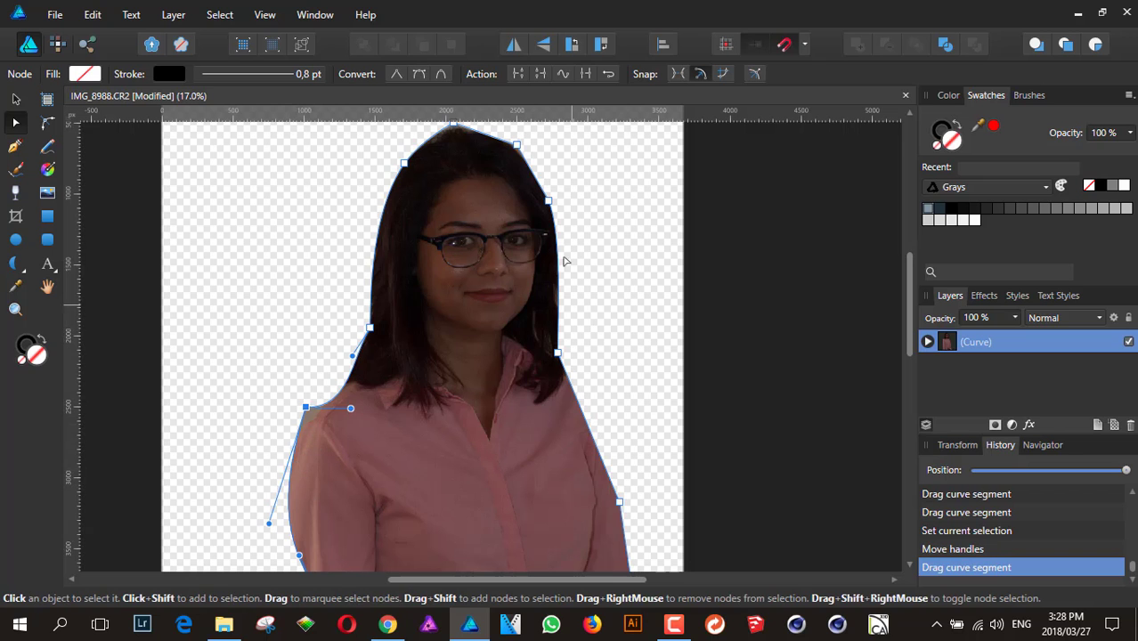
scroll(535, 276, "up", 3)
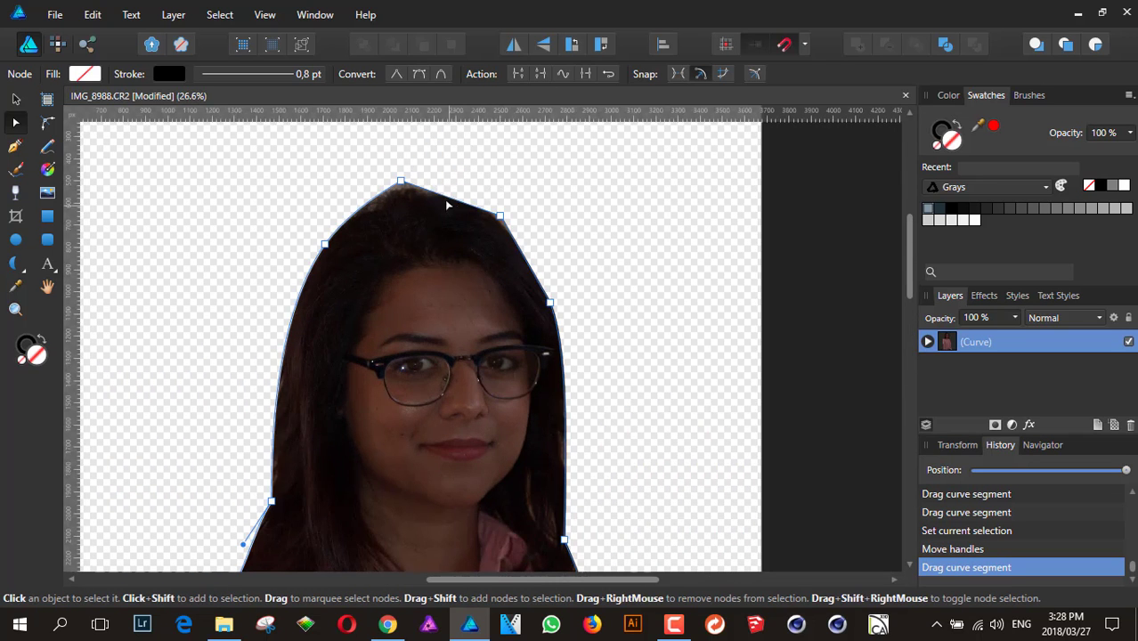
left_click_drag(447, 205, 413, 198)
left_click(408, 195)
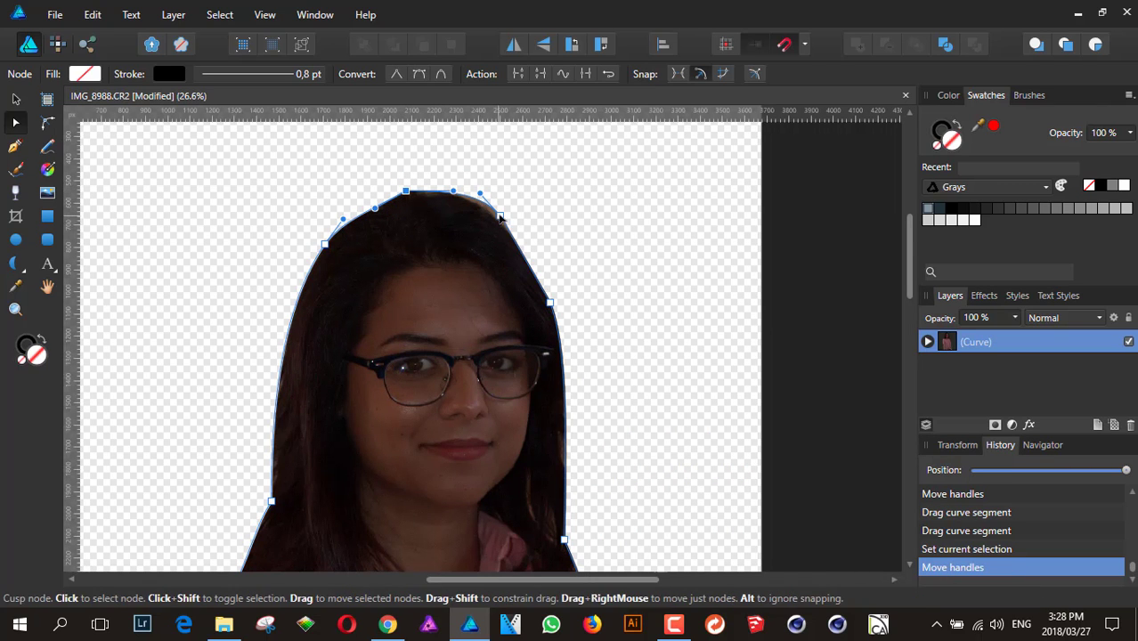
left_click_drag(500, 216, 503, 225)
Pull the left outline segments outward so the cutout includes the hair edge.
left_click(406, 255)
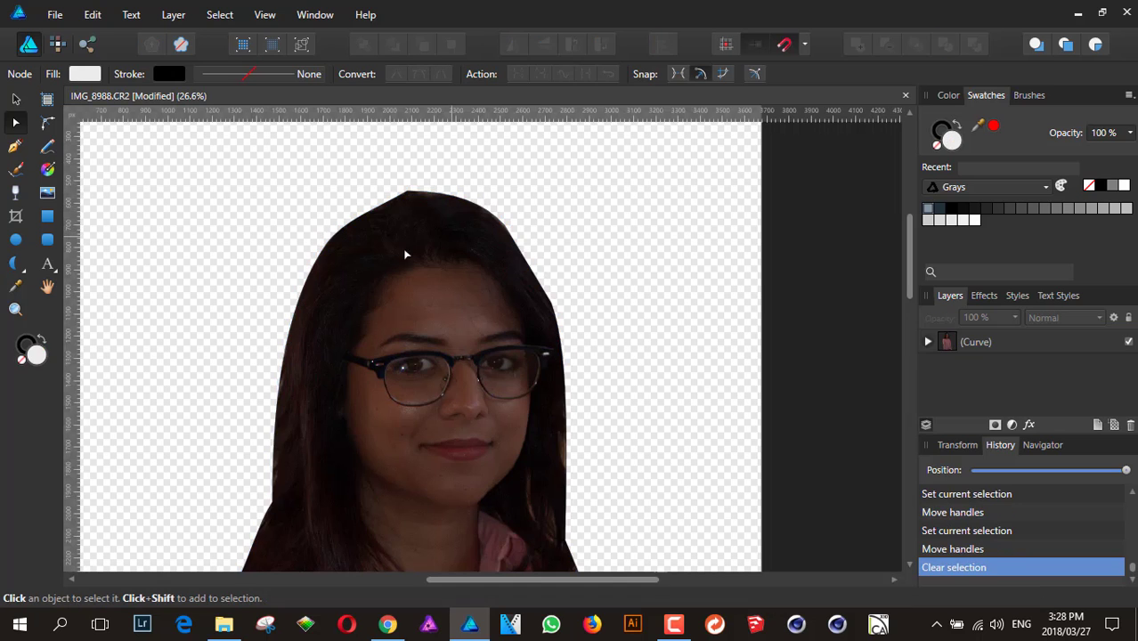
scroll(316, 312, "down", 3)
left_click(304, 350)
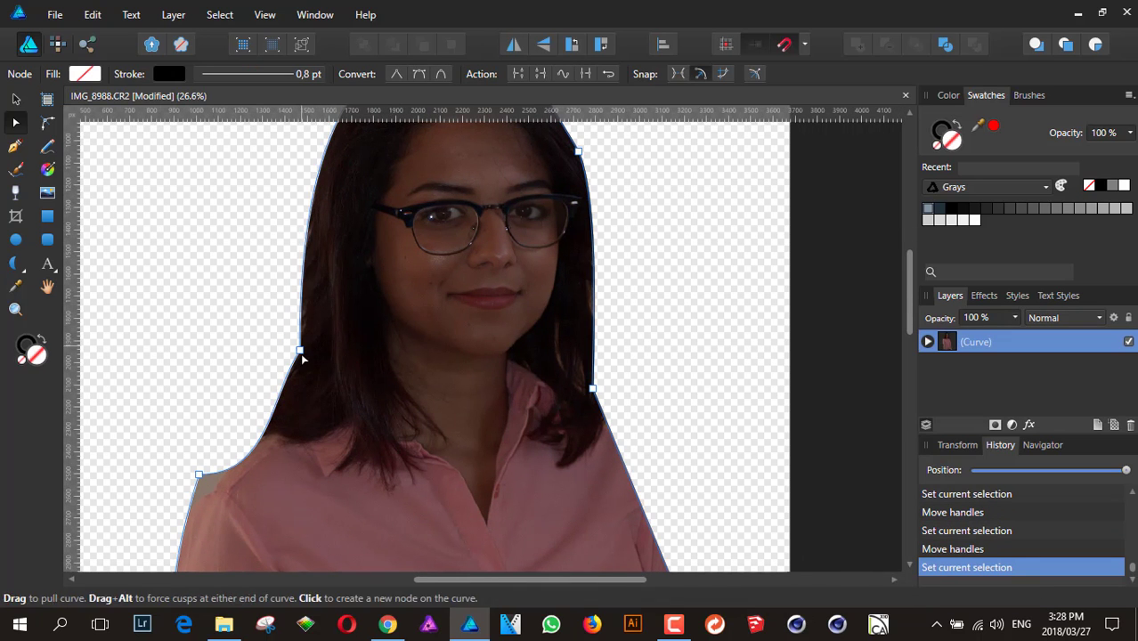
left_click_drag(305, 351, 288, 335)
left_click(269, 392)
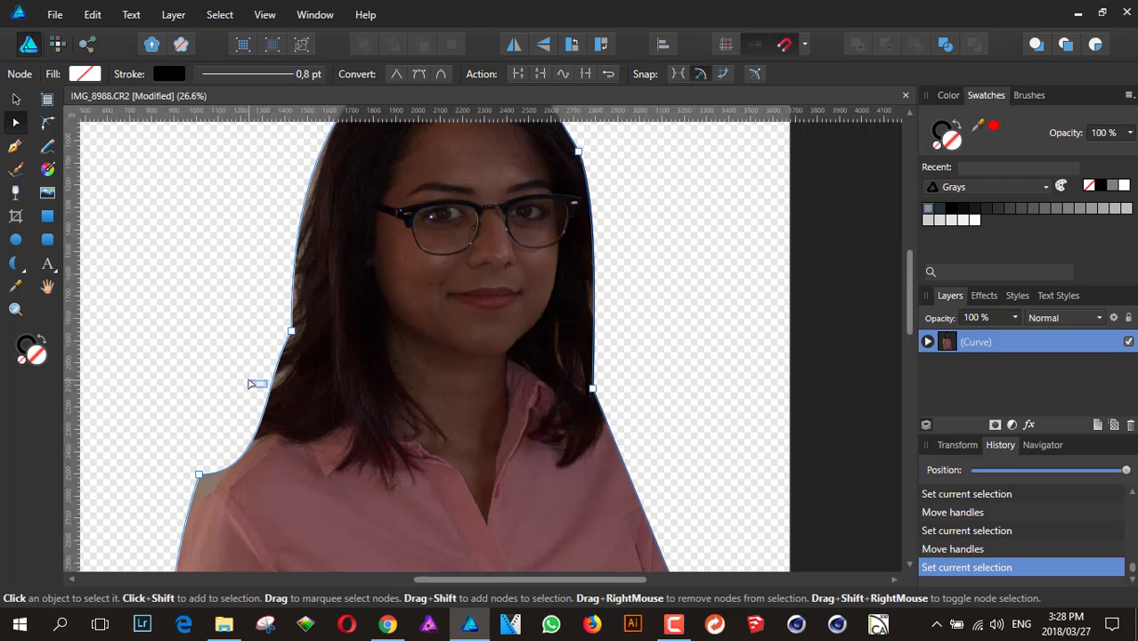
left_click_drag(258, 396, 235, 381)
left_click(286, 359)
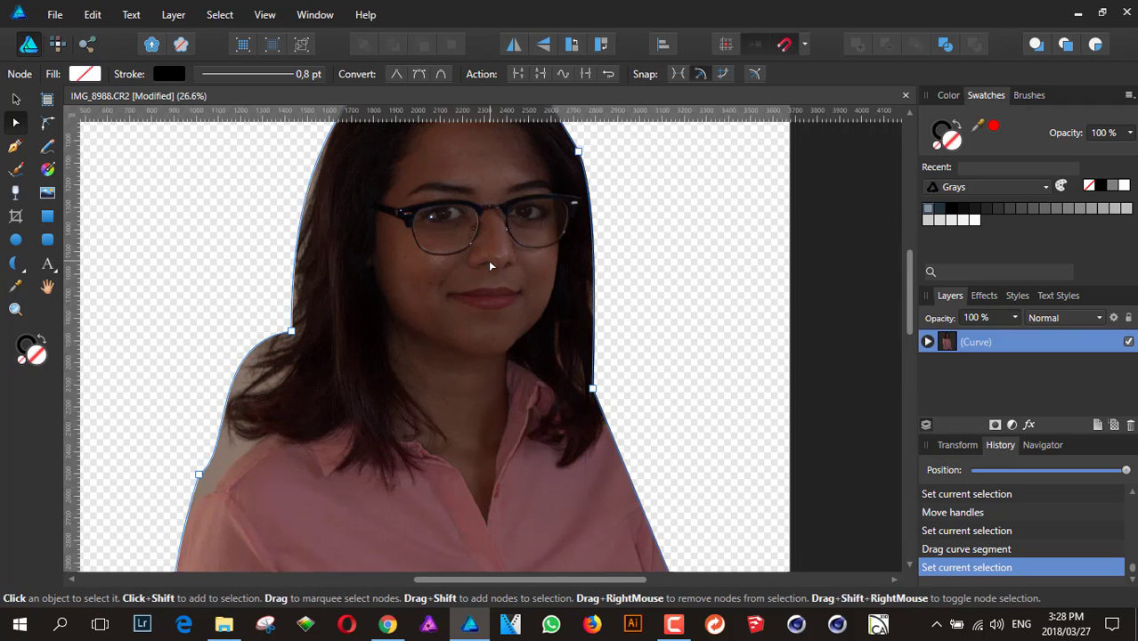
Step the history back to its start, restoring the original uncut portrait.
scroll(490, 258, "down", 4)
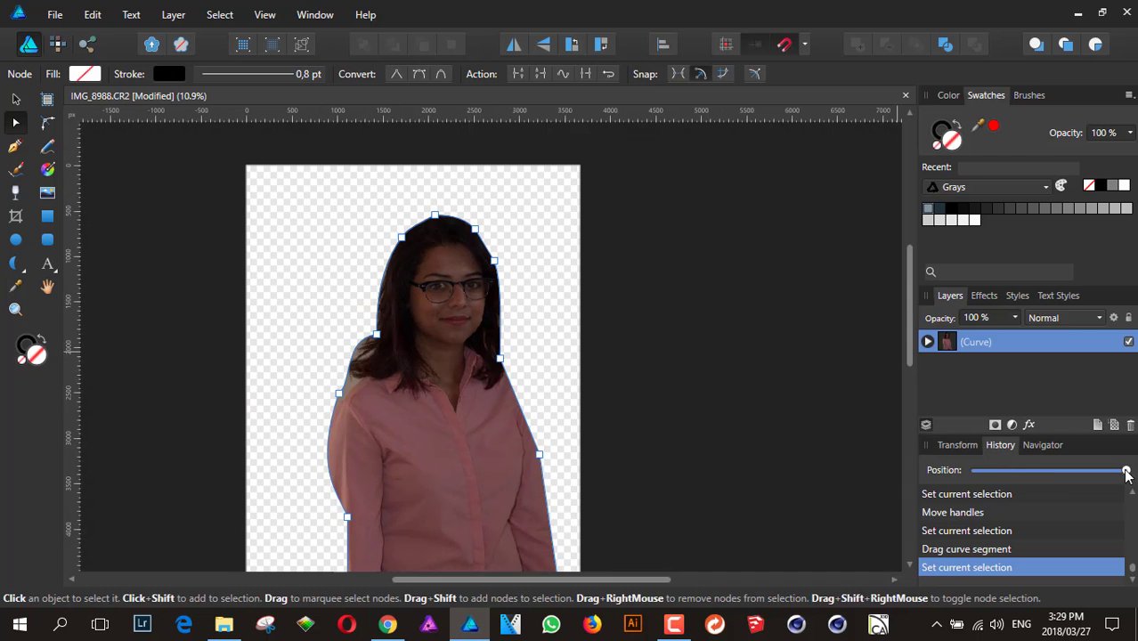
left_click_drag(1127, 475, 881, 464)
scroll(474, 283, "up", 1)
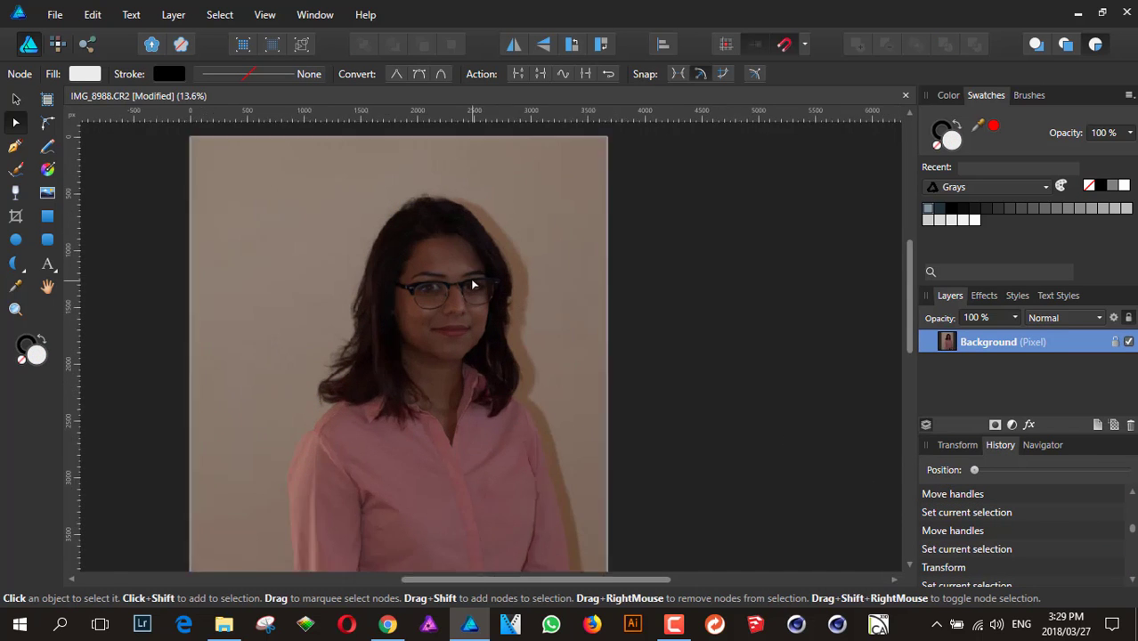
scroll(473, 283, "up", 1)
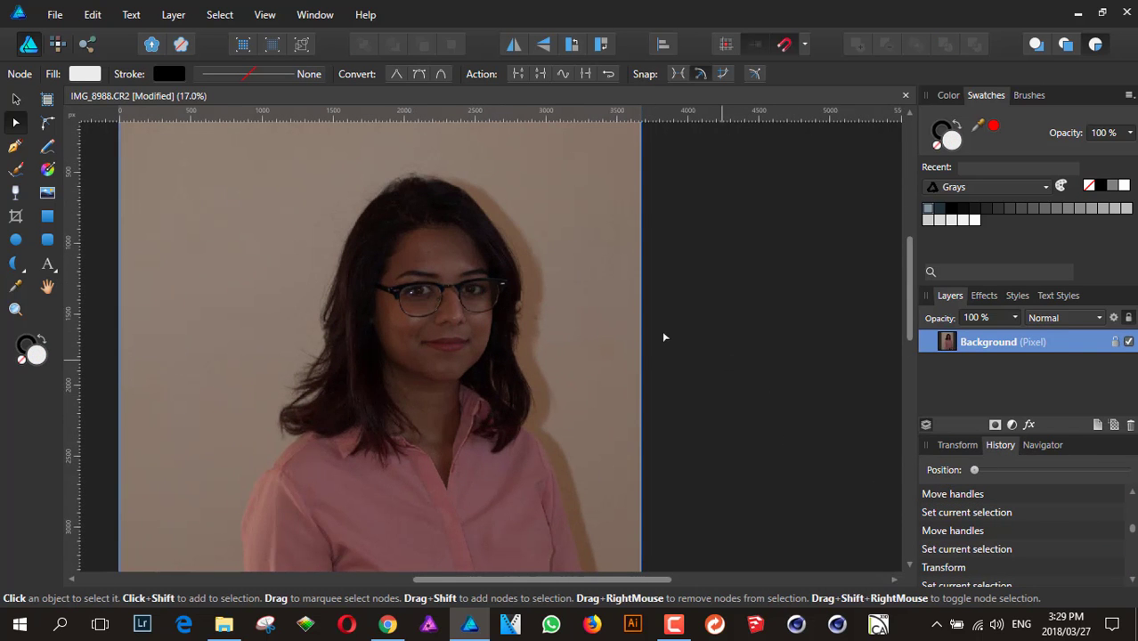
scroll(635, 313, "up", 1)
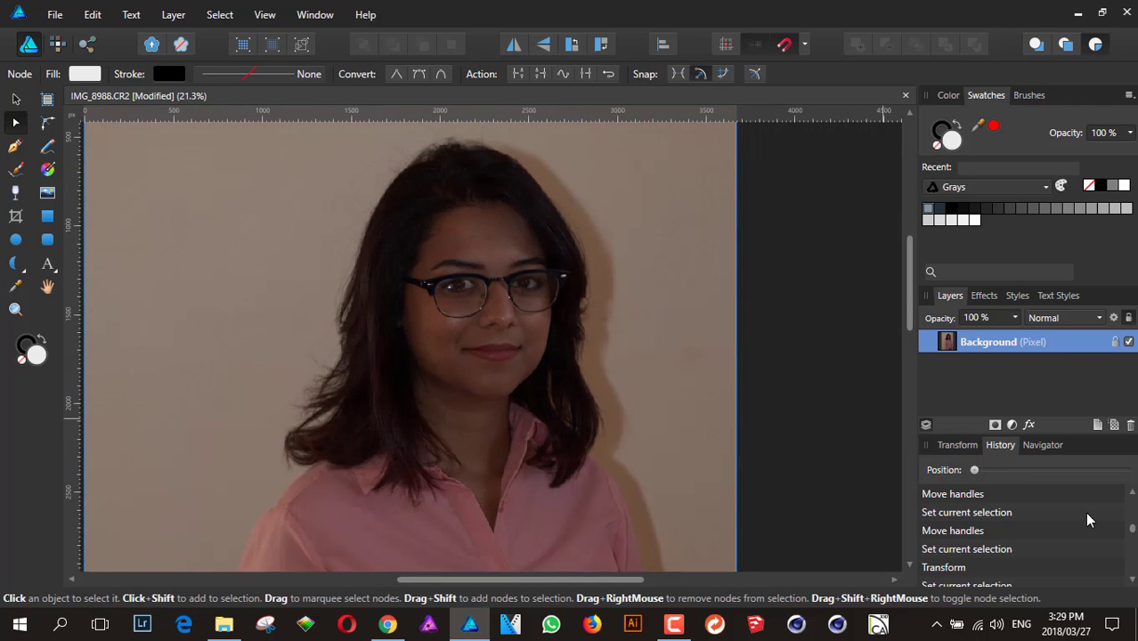
left_click_drag(1007, 474, 946, 480)
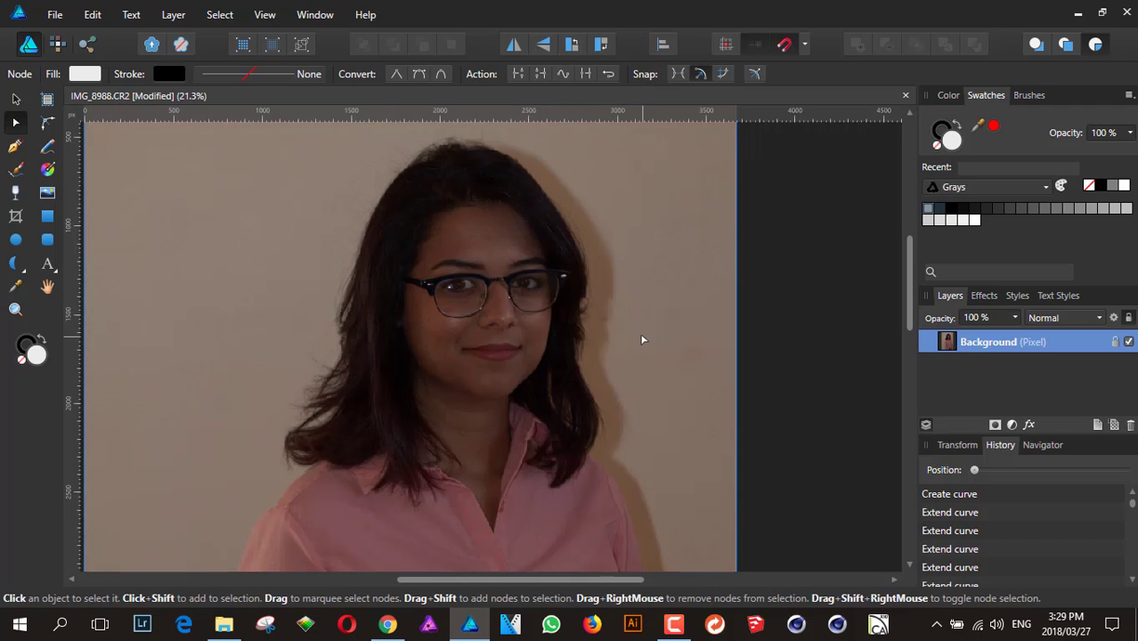
scroll(603, 259, "down", 2)
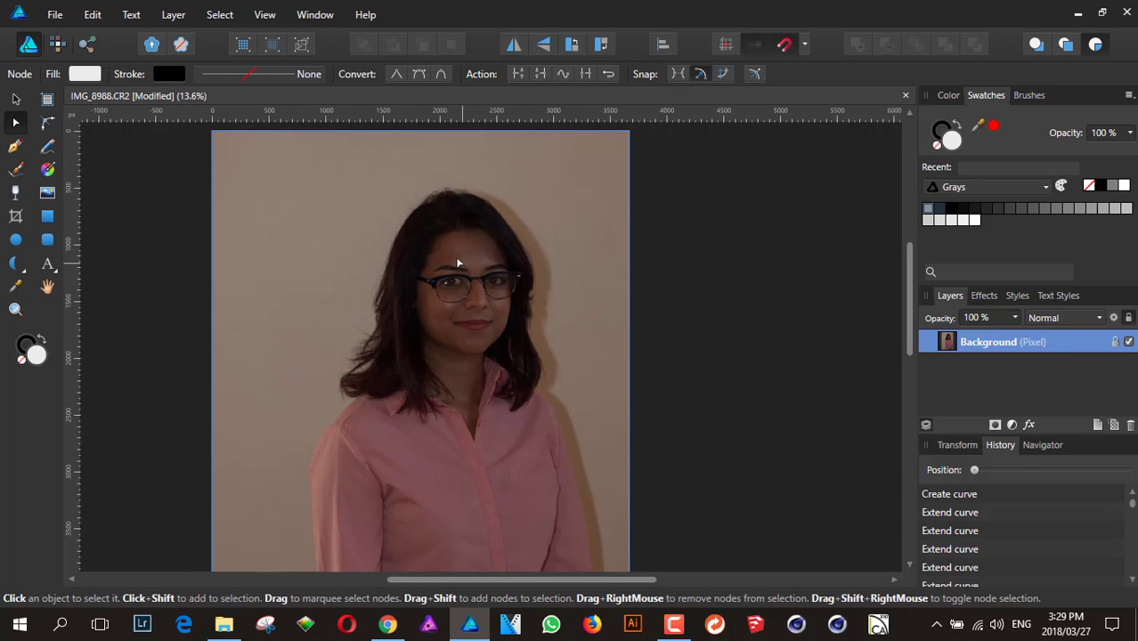
Unlock the Background layer and open the File menu showing Edit in Photo.
left_click(1114, 344)
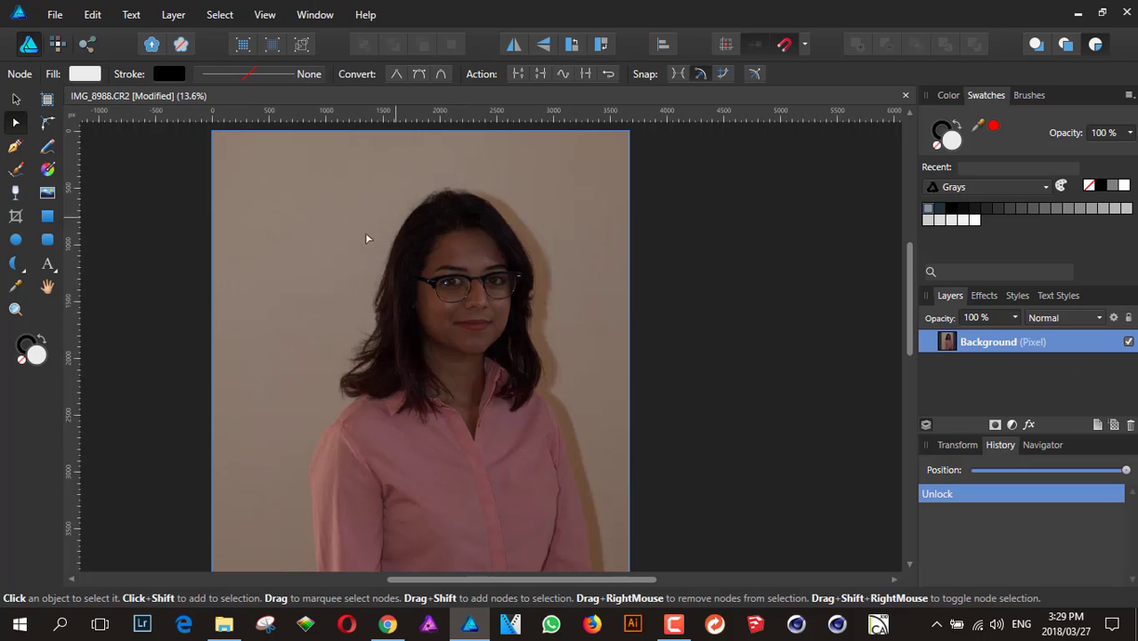
left_click(54, 15)
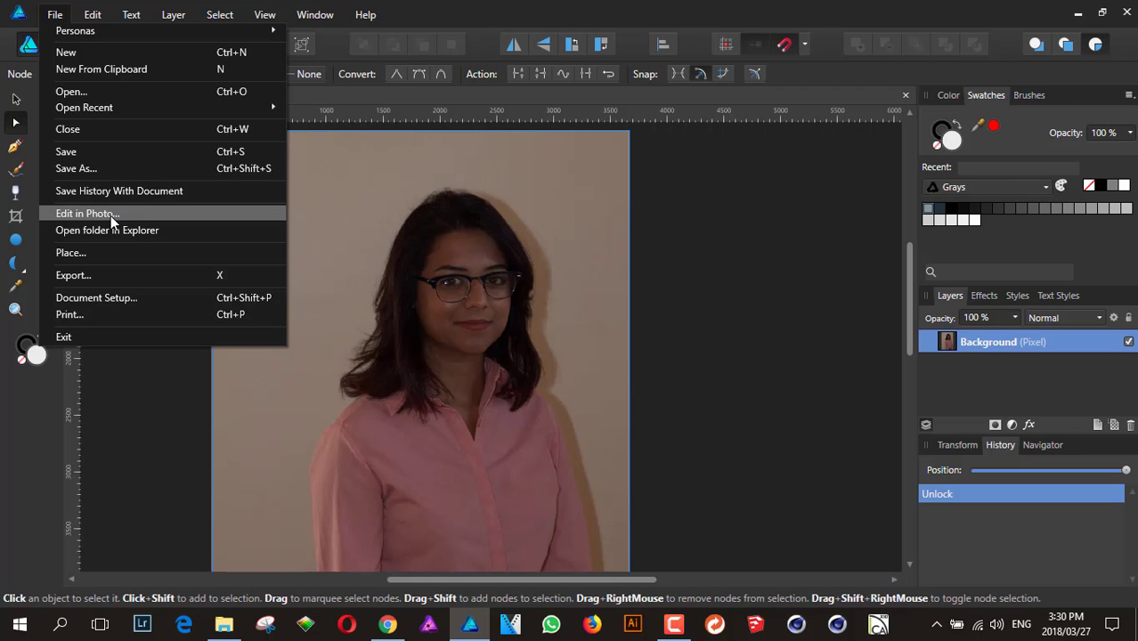
Close the File menu unused, then zoom in on the face and back out.
left_click(574, 9)
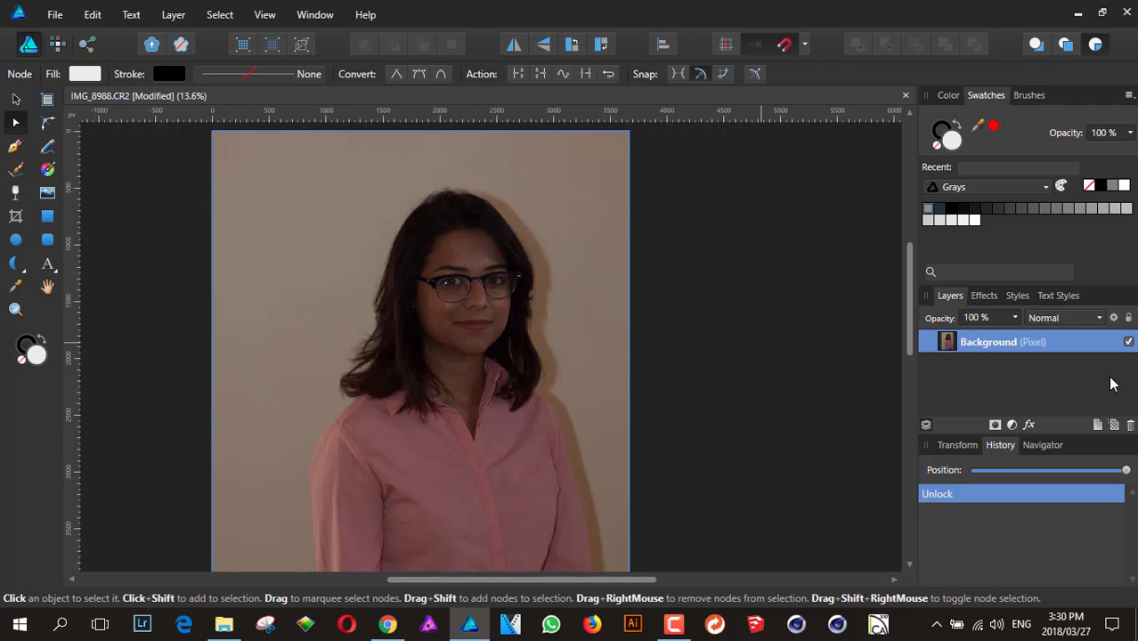
scroll(465, 285, "up", 3)
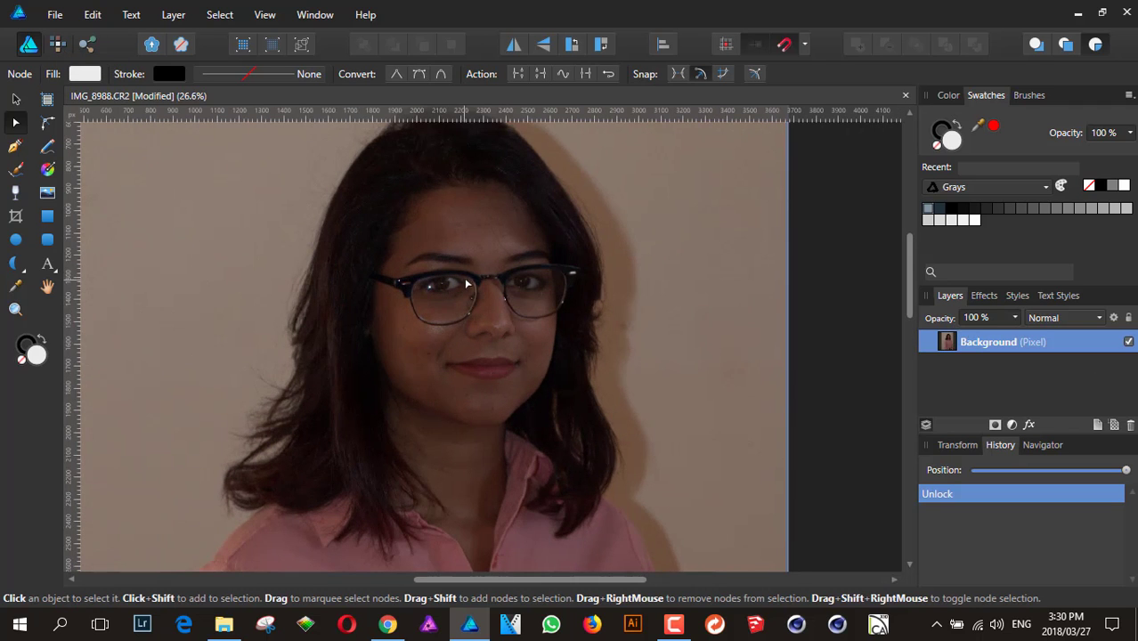
scroll(197, 236, "down", 3)
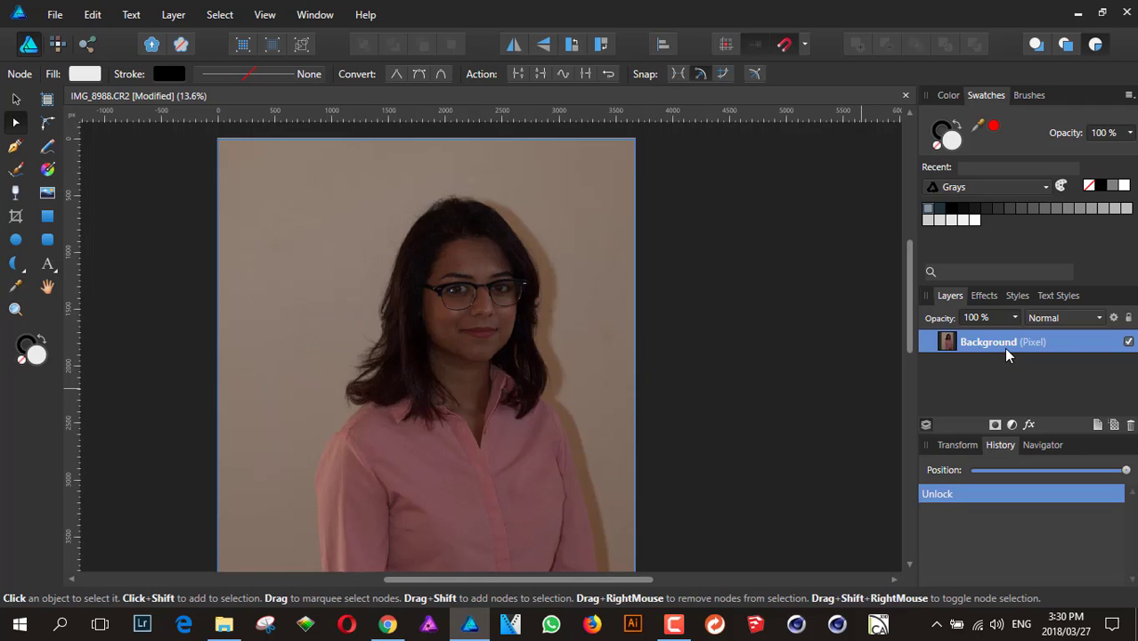
Rename the Background layer to 'Lady' and switch to the Pixel Persona.
double_click(977, 347)
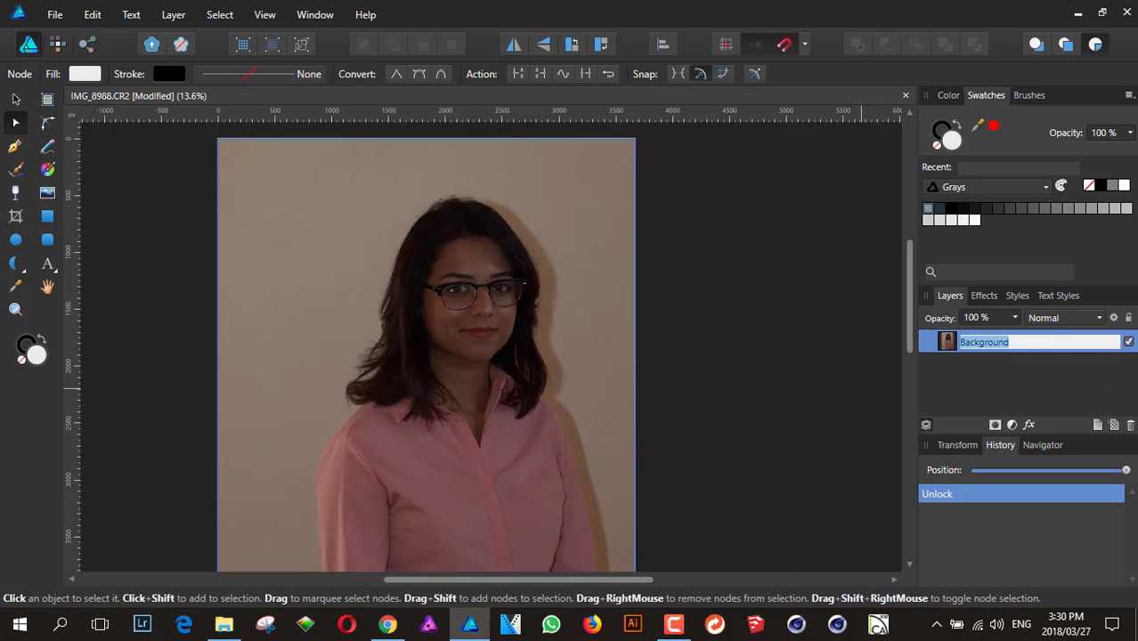
type("Lady")
key("Return")
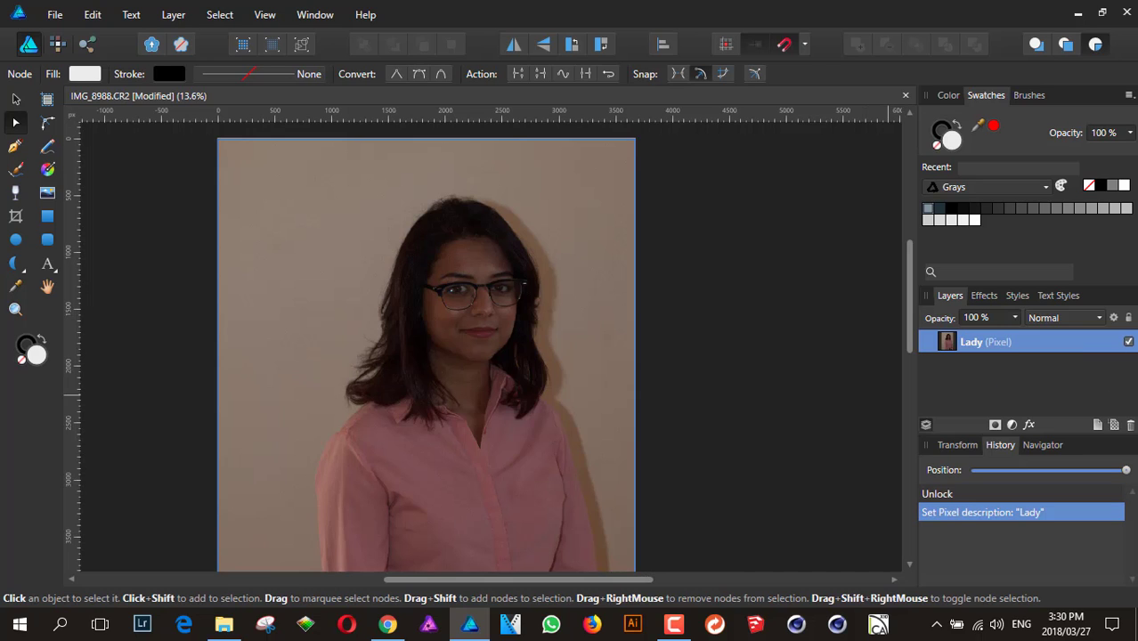
left_click(57, 44)
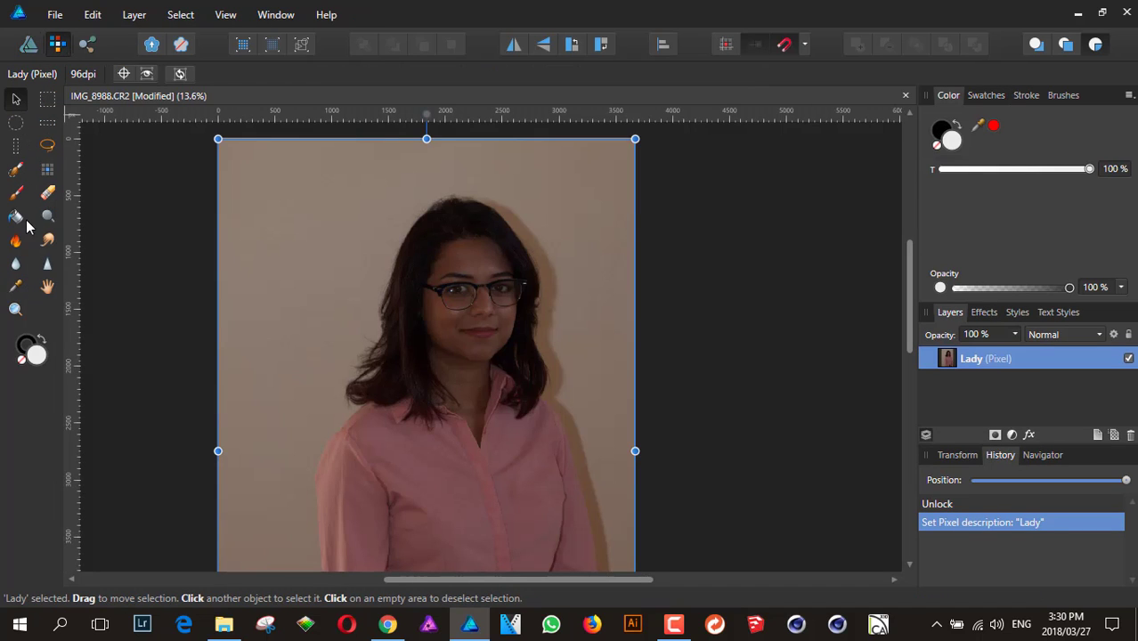
scroll(353, 240, "up", 1)
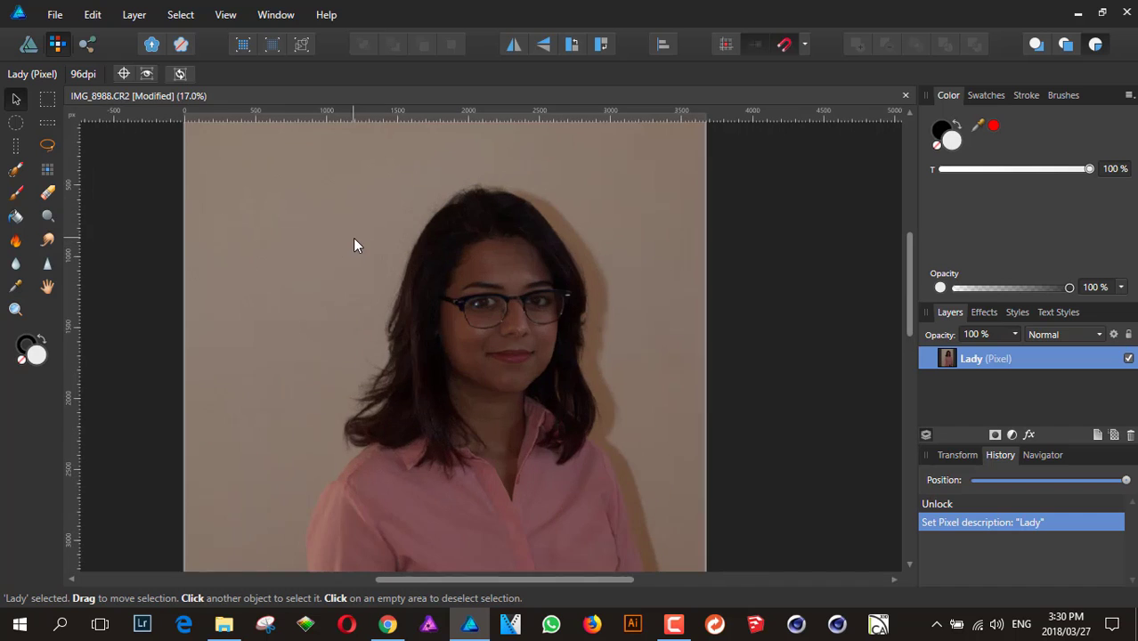
scroll(470, 264, "down", 1)
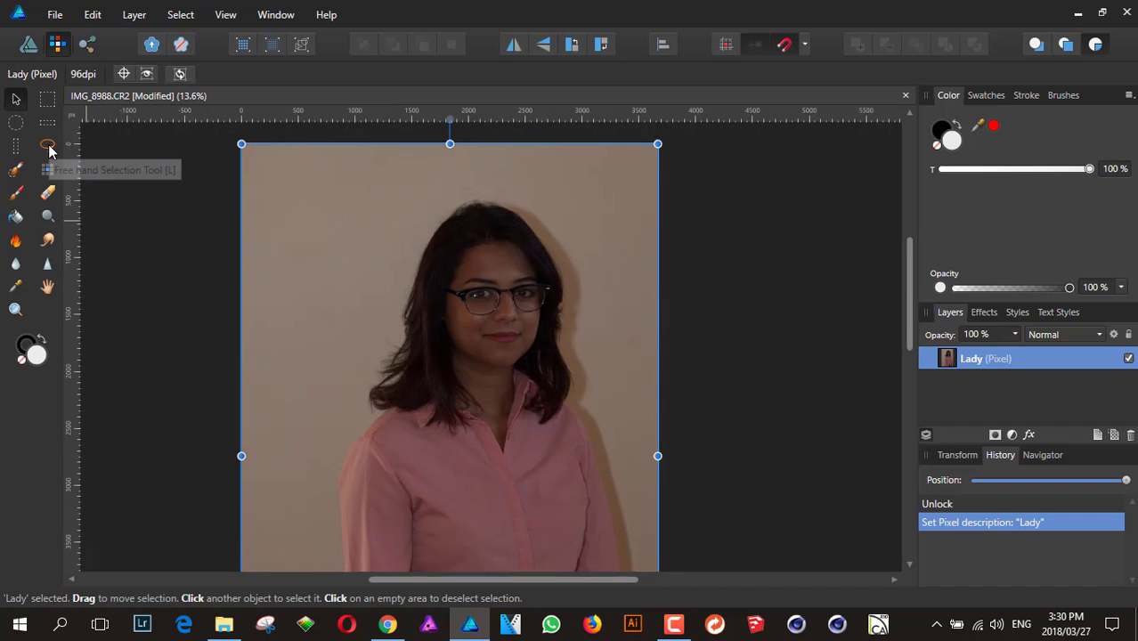
left_click(227, 16)
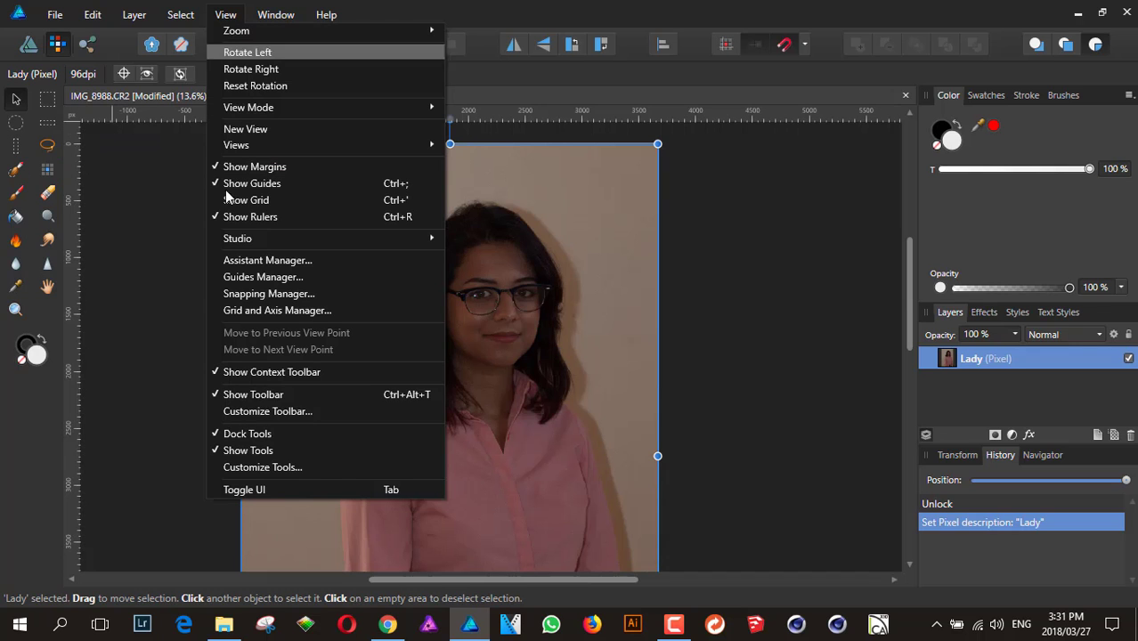
left_click(252, 469)
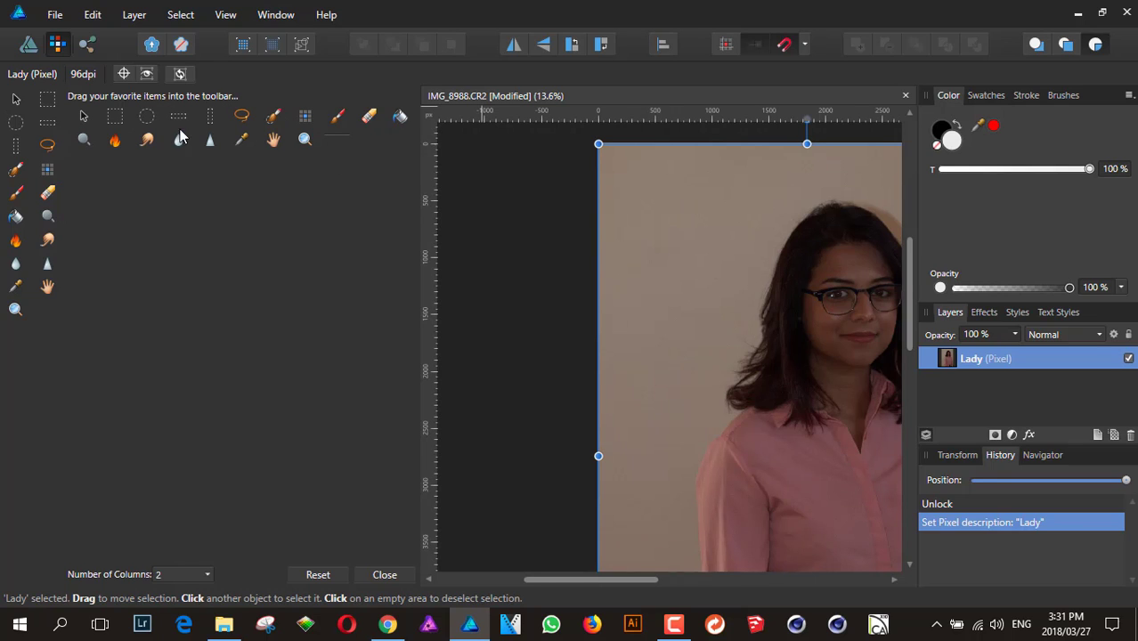
left_click(226, 15)
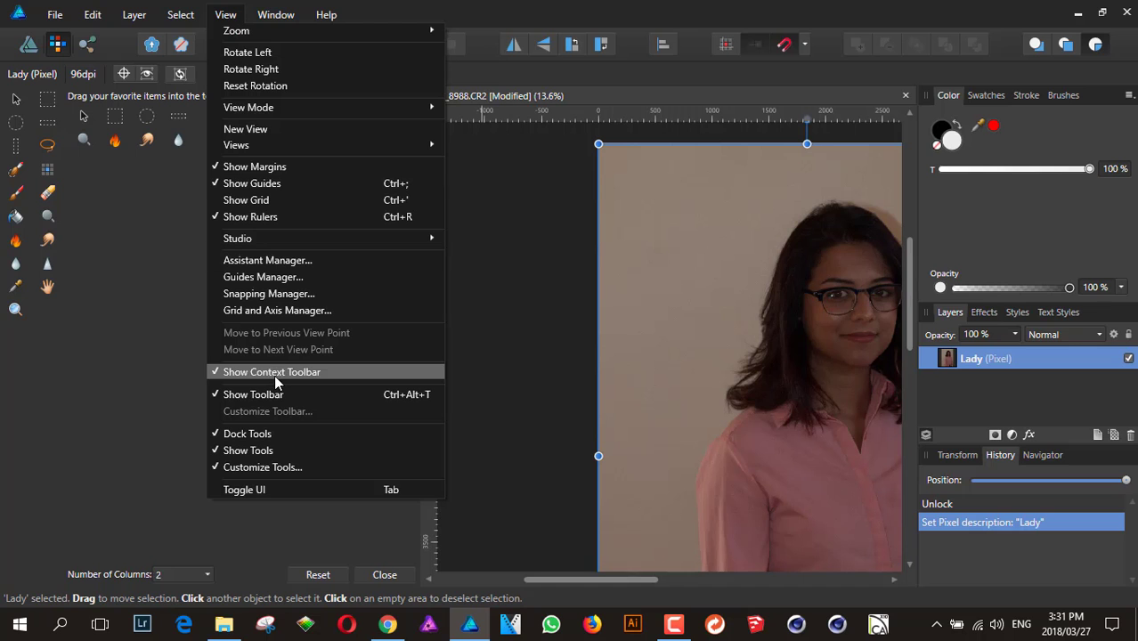
left_click(264, 468)
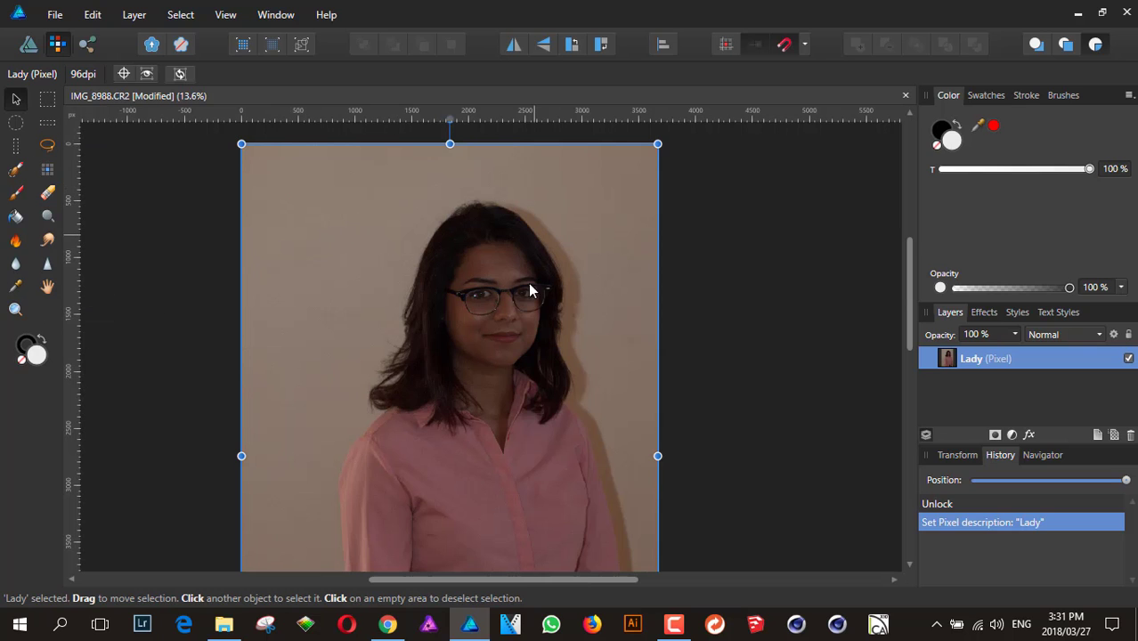
left_click(47, 16)
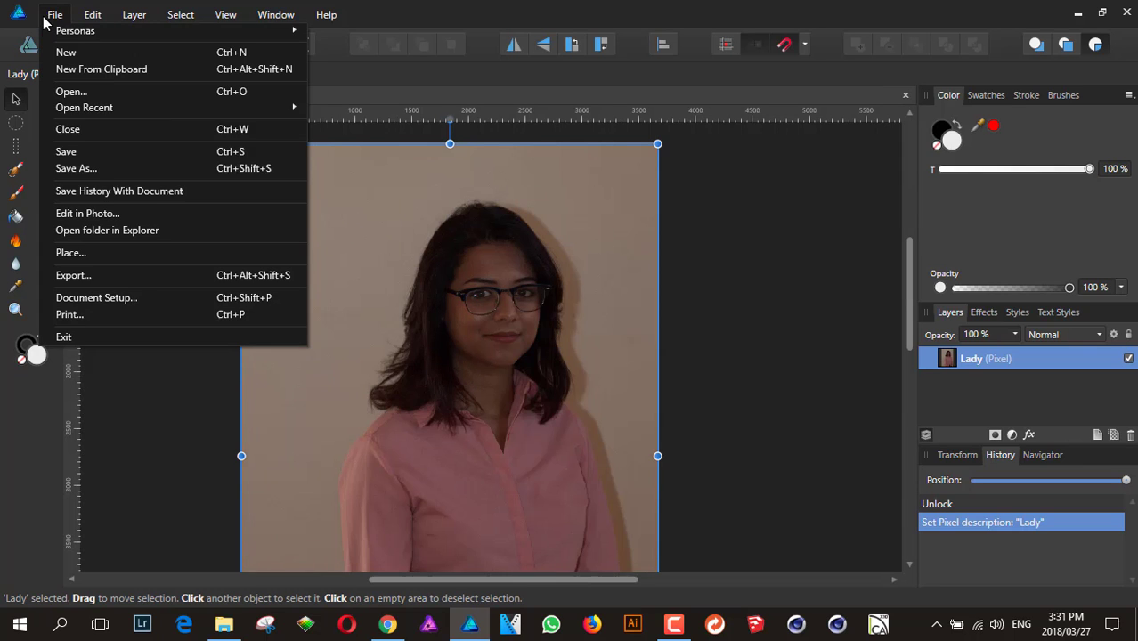
left_click(427, 9)
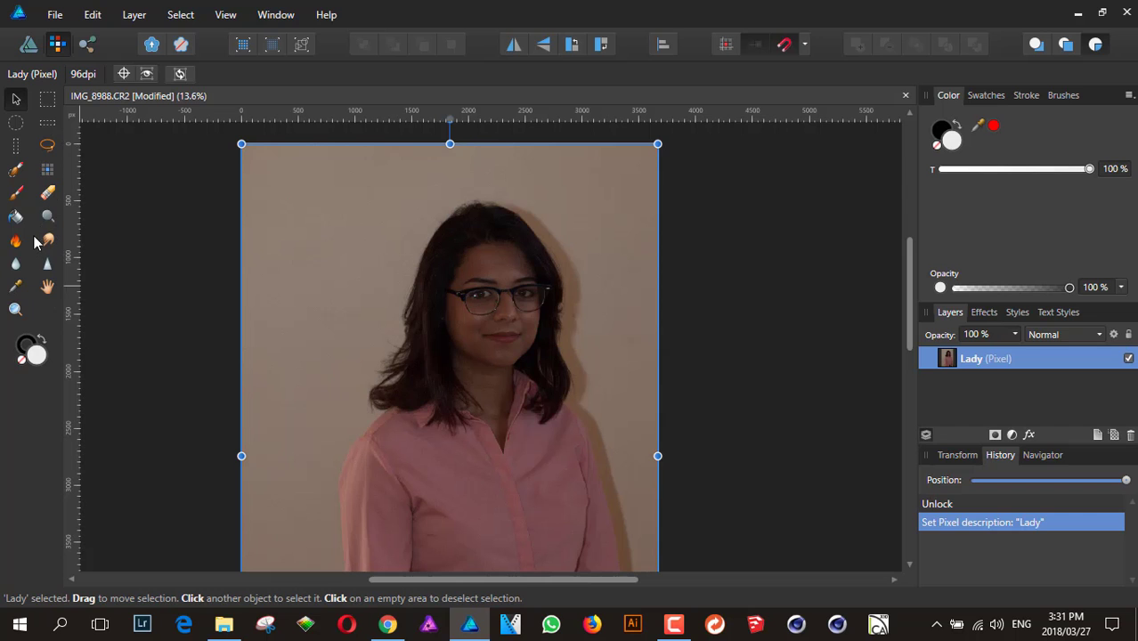
scroll(495, 294, "down", 1)
scroll(445, 268, "right", 2)
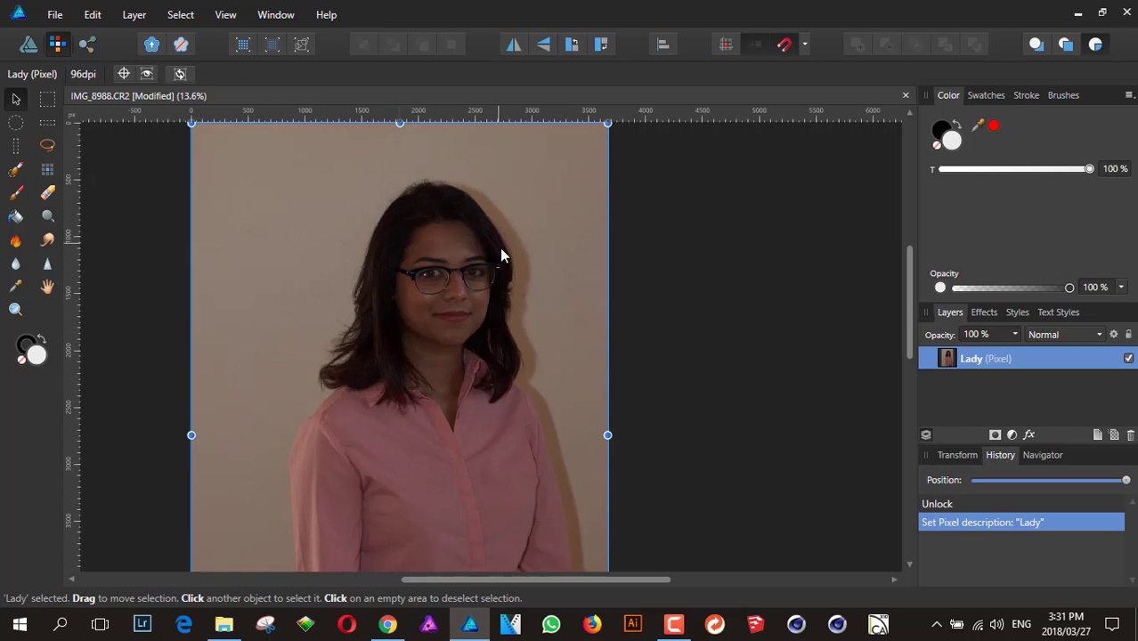
With the Selection Brush, clear the selection and paint over her hair, torso, left arm and shirt.
left_click(16, 171)
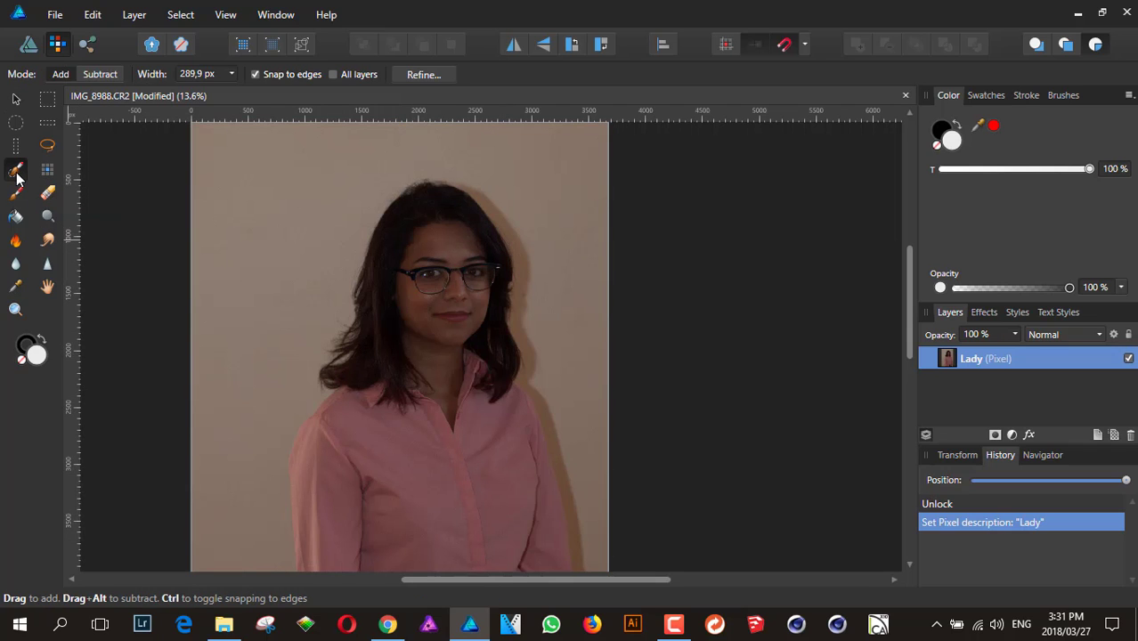
scroll(340, 160, "down", 2)
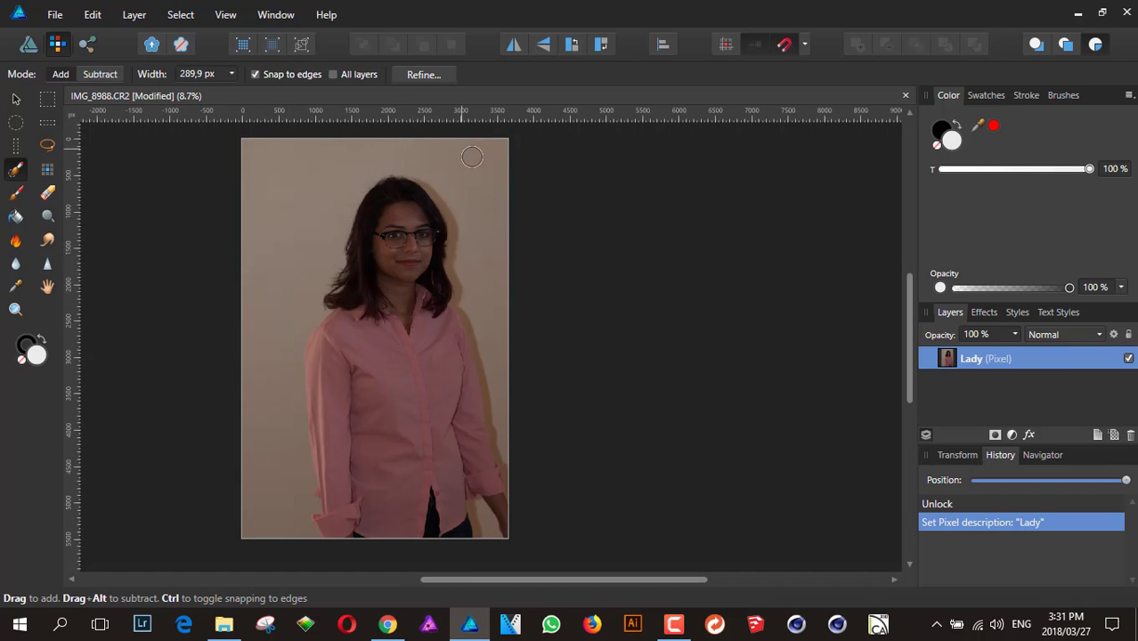
left_click(180, 14)
key("Escape")
mouse_move(393, 194)
left_mouse_down()
mouse_move(385, 532)
mouse_move(423, 524)
mouse_move(447, 538)
mouse_move(427, 235)
left_mouse_up()
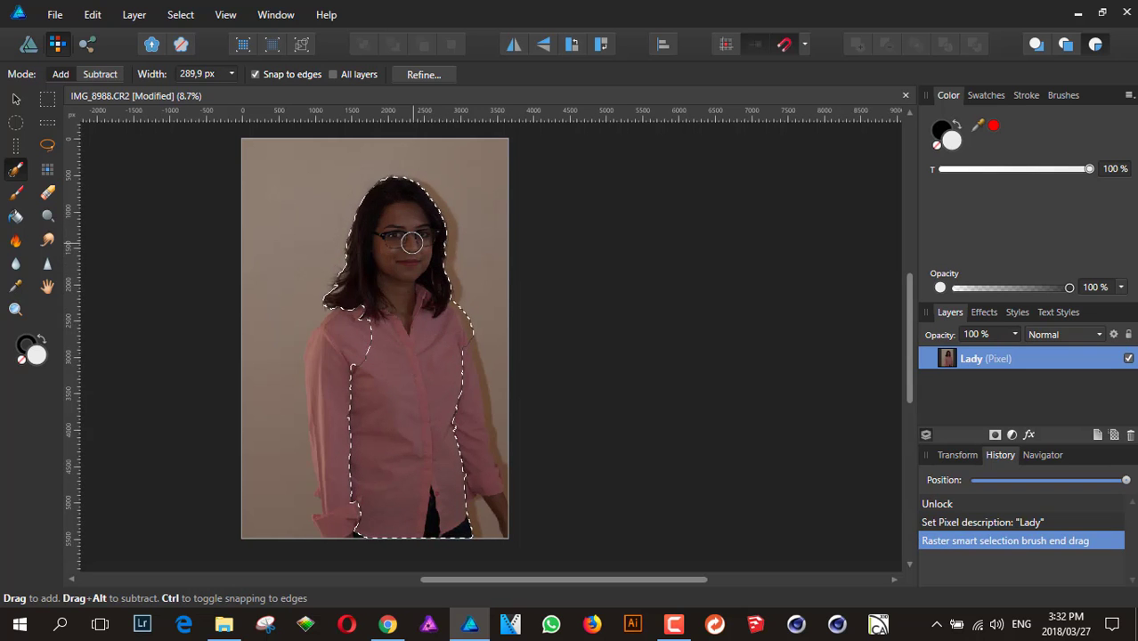
mouse_move(333, 356)
left_mouse_down()
mouse_move(325, 411)
mouse_move(341, 521)
left_mouse_up()
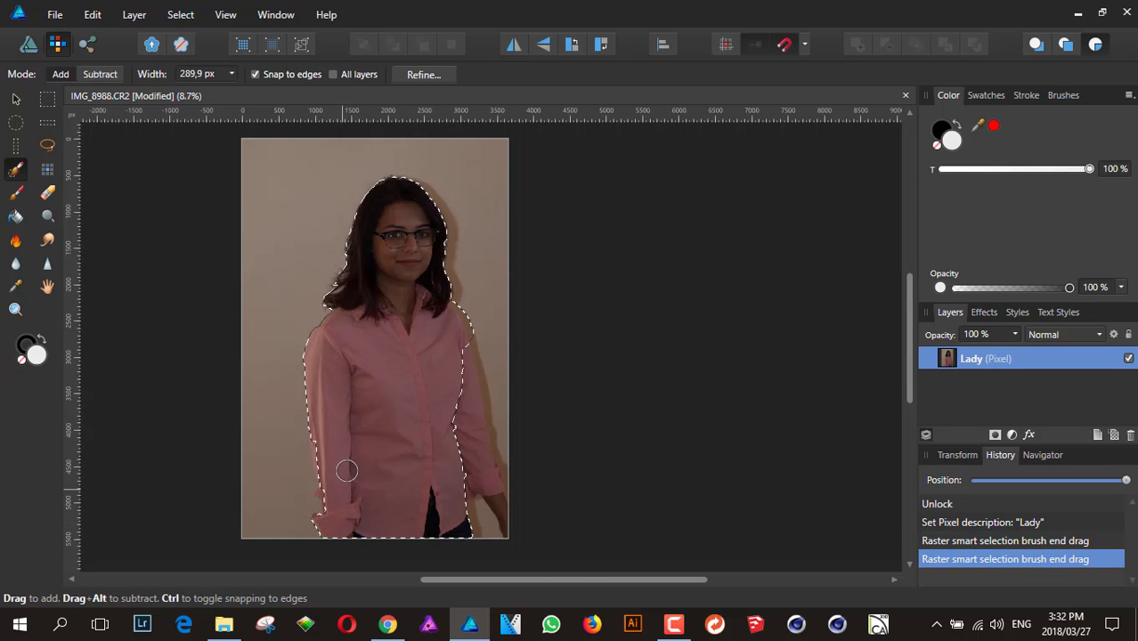
scroll(394, 406, "up", 1)
scroll(394, 406, "down", 2)
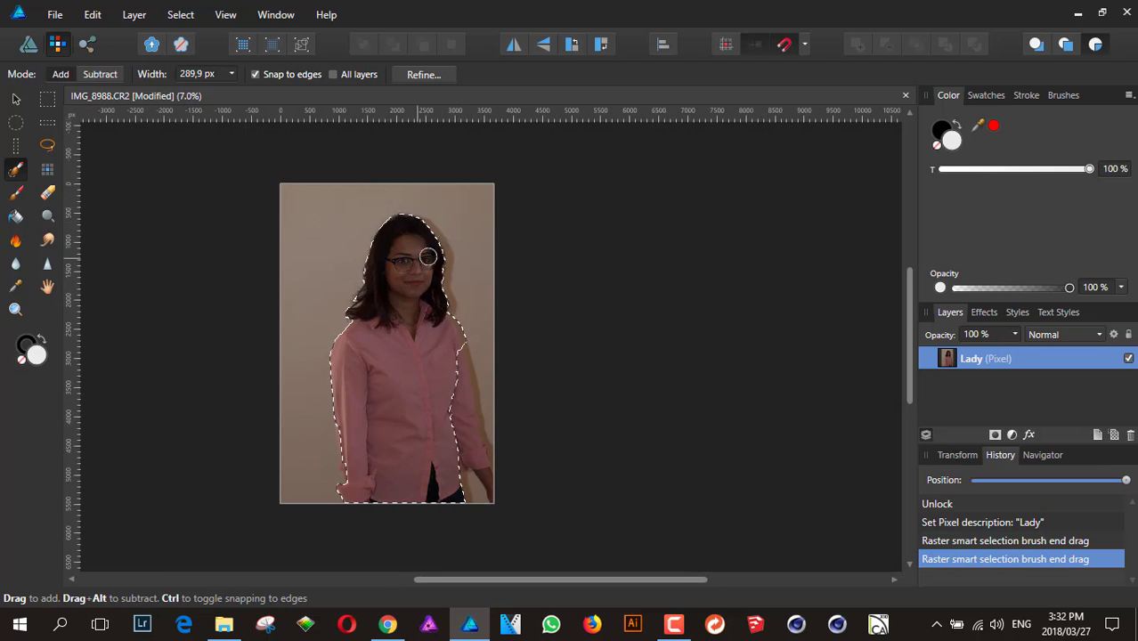
scroll(427, 257, "up", 1)
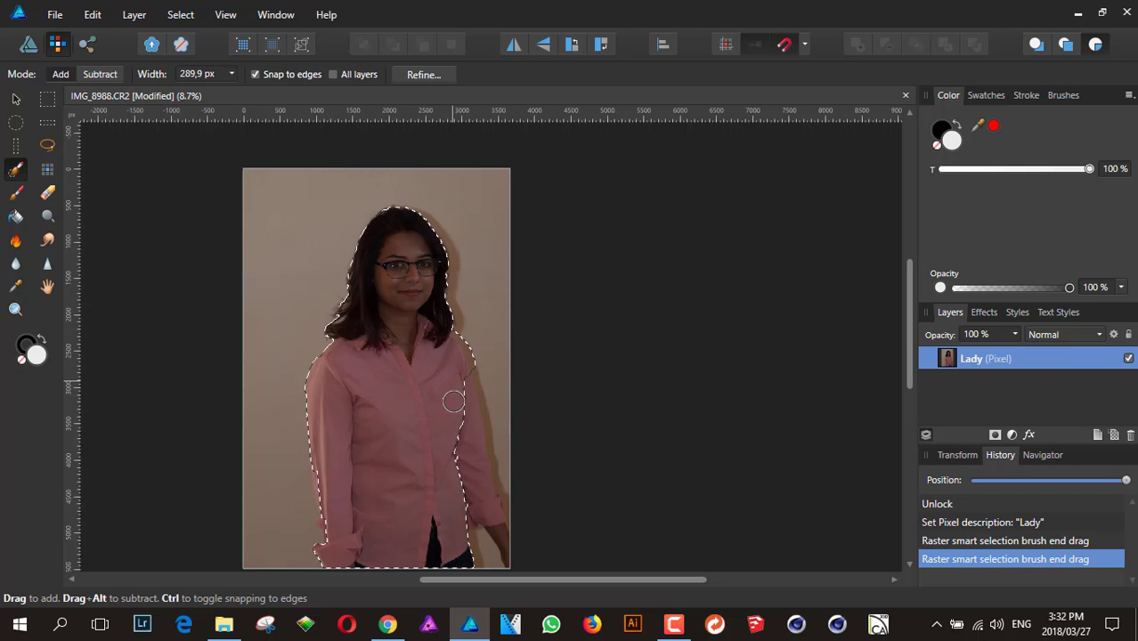
left_click(495, 566)
scroll(483, 462, "up", 3)
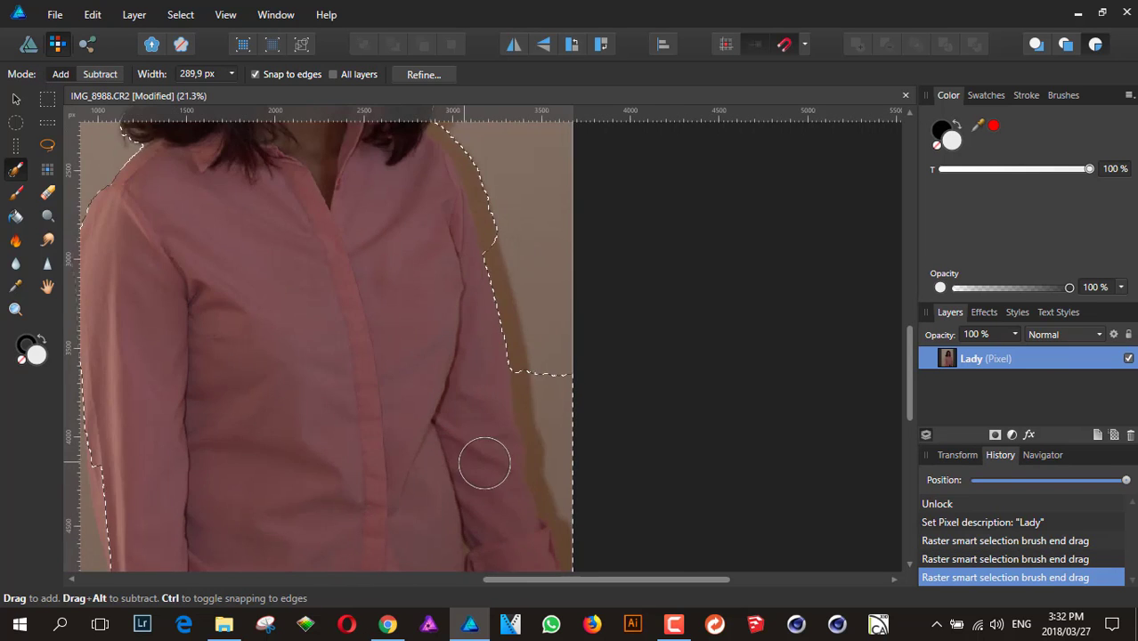
mouse_move(483, 462)
left_mouse_down()
mouse_move(427, 249)
mouse_move(414, 297)
mouse_move(434, 191)
mouse_move(484, 437)
mouse_move(424, 516)
left_mouse_up()
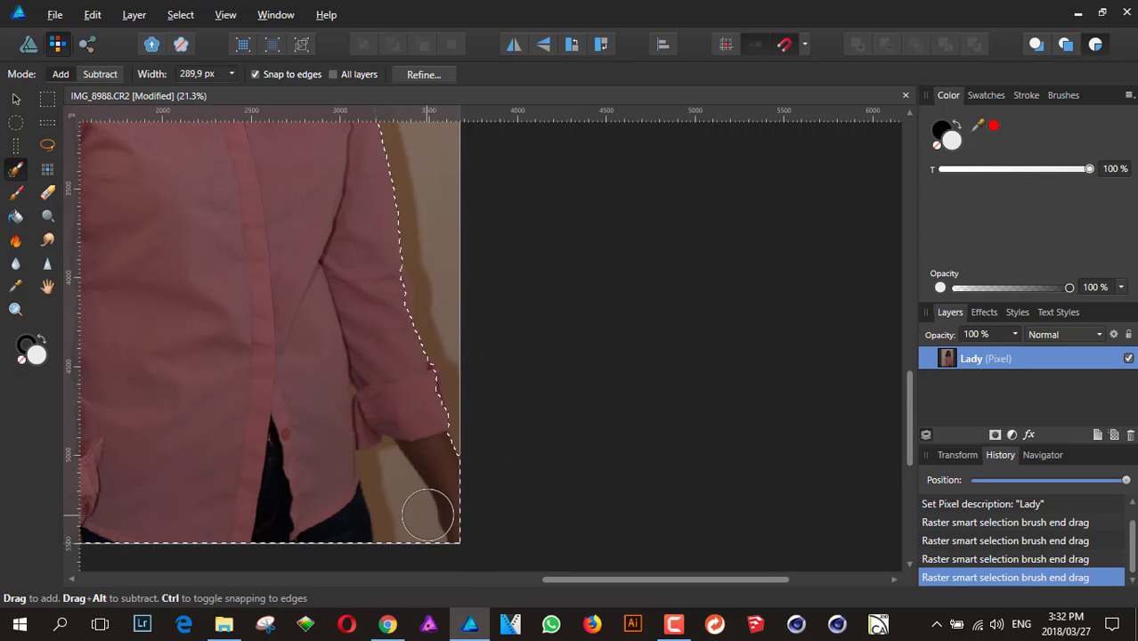
scroll(412, 506, "down", 1)
With a smaller brush, remove the background gaps by the left arm and right shoulder.
key("bracketleft")
key("bracketleft")
key("bracketleft")
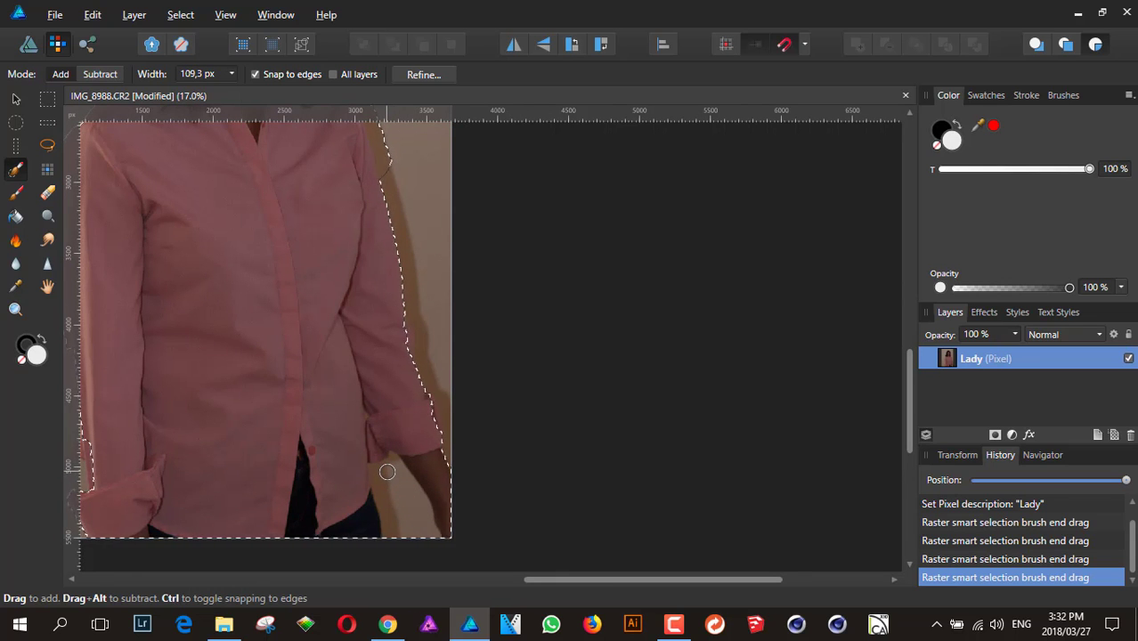
left_click_drag(378, 476, 375, 475)
scroll(380, 419, "down", 3)
scroll(393, 394, "left", 3)
scroll(343, 406, "up", 3)
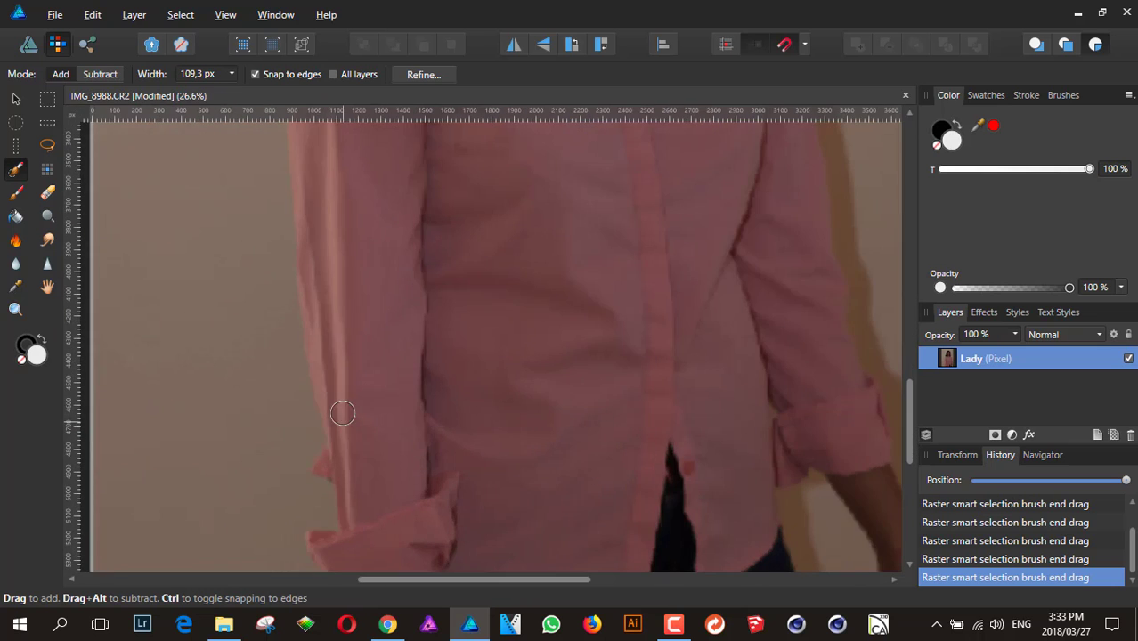
mouse_move(315, 279)
left_mouse_down()
mouse_move(354, 525)
mouse_move(414, 504)
left_mouse_up()
scroll(413, 503, "down", 5)
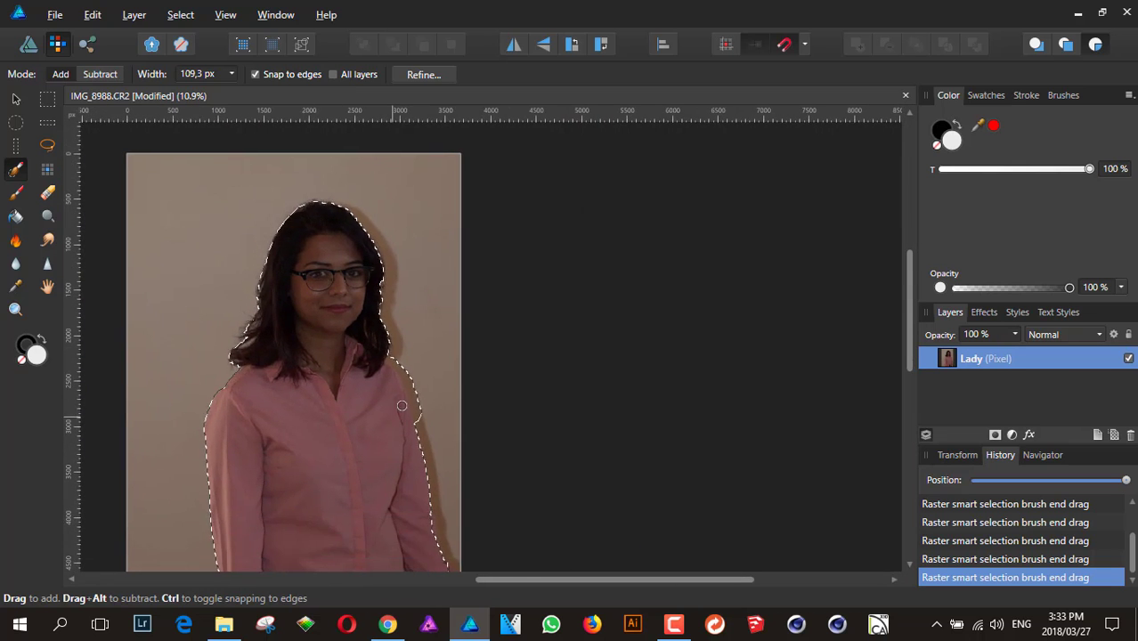
scroll(401, 372, "up", 5)
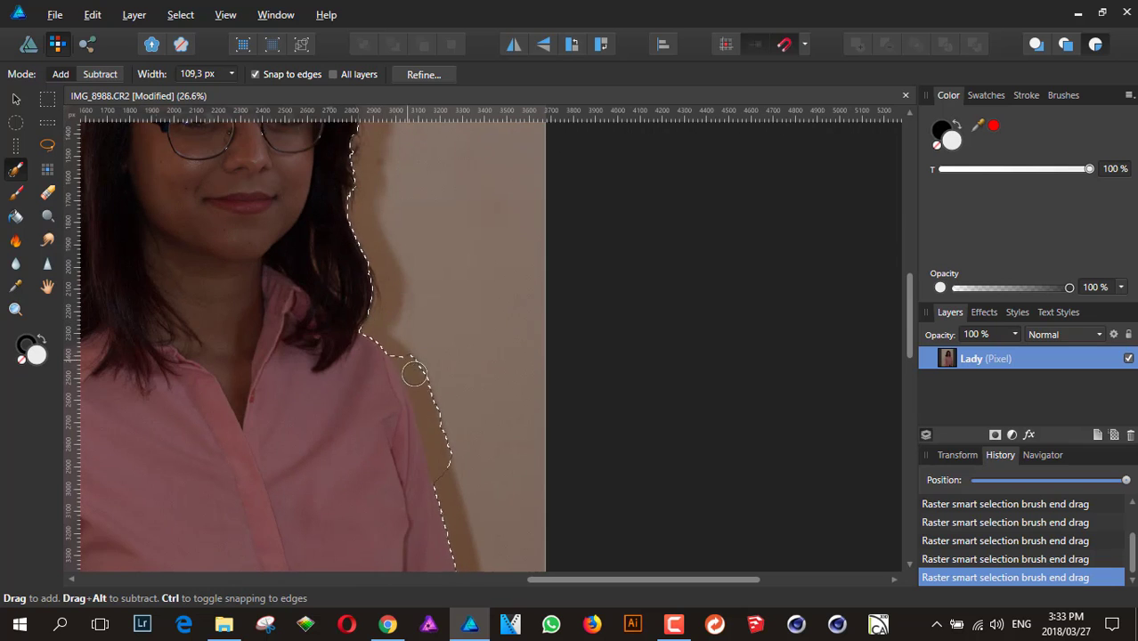
mouse_move(448, 478)
left_mouse_down()
mouse_move(385, 375)
mouse_move(399, 427)
left_mouse_up()
scroll(399, 427, "down", 3)
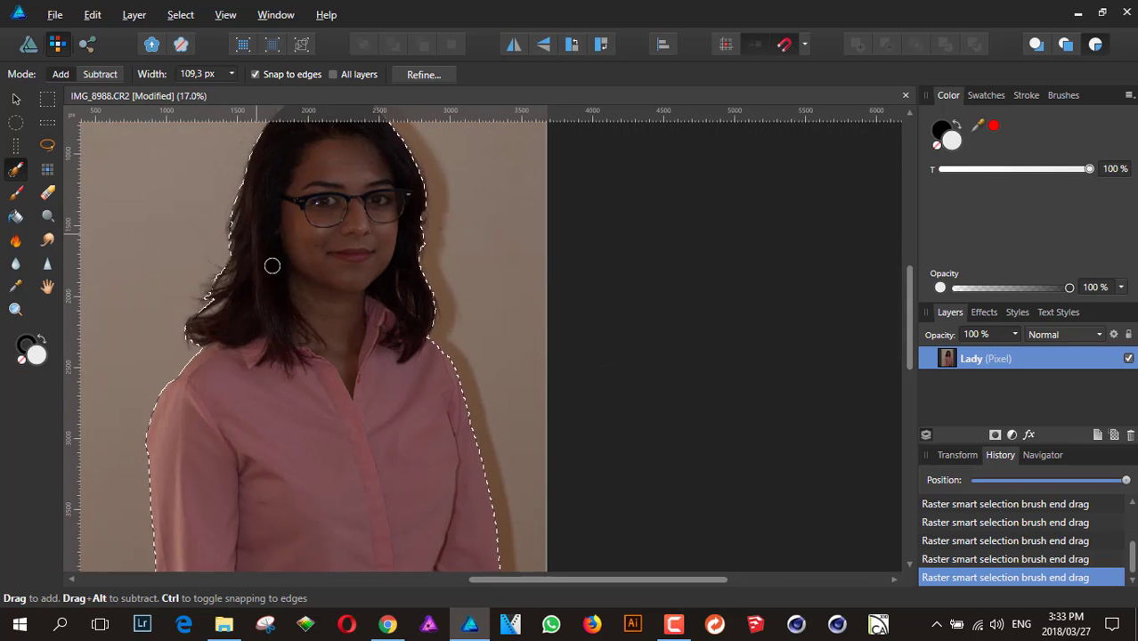
scroll(312, 338, "up", 2)
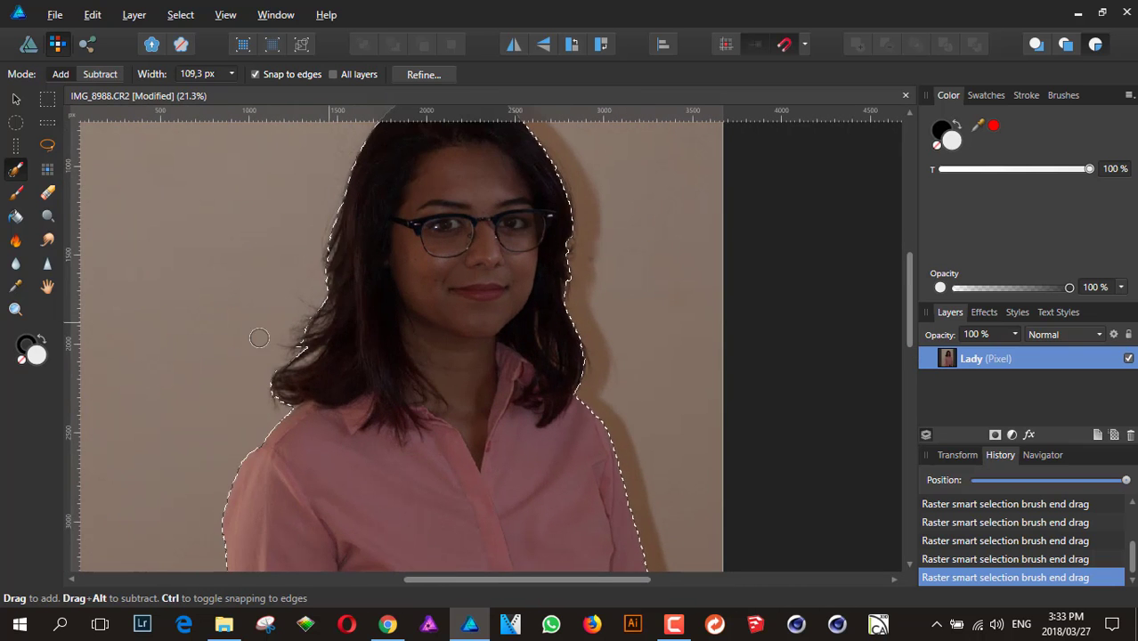
scroll(353, 374, "down", 4)
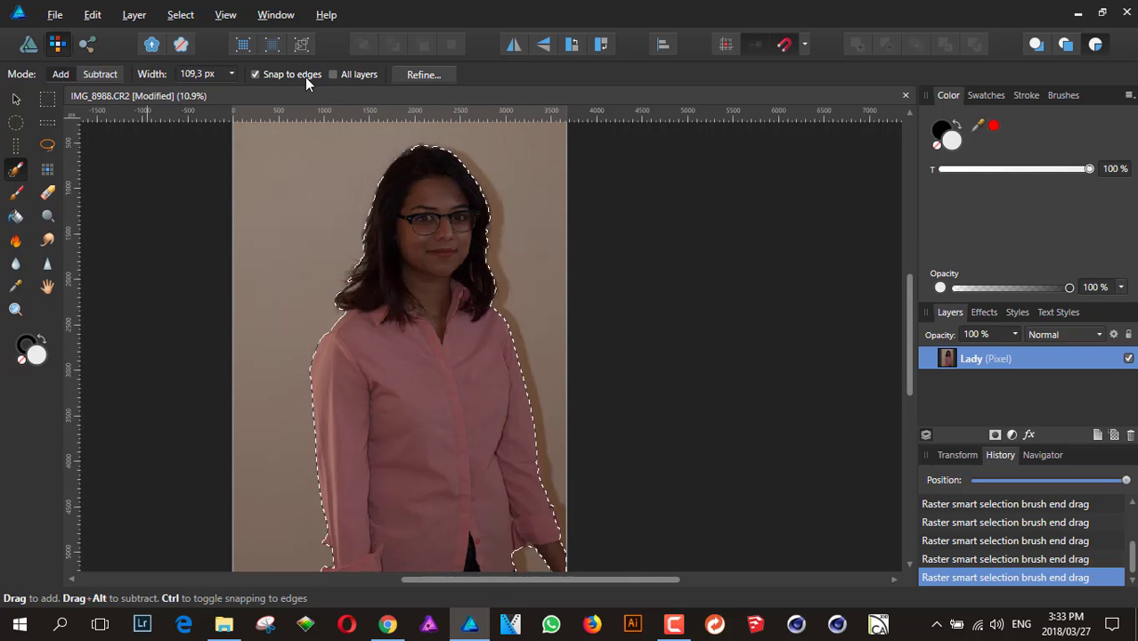
Open Refine Selection with the Overlay preview showing the background in red.
left_click(431, 77)
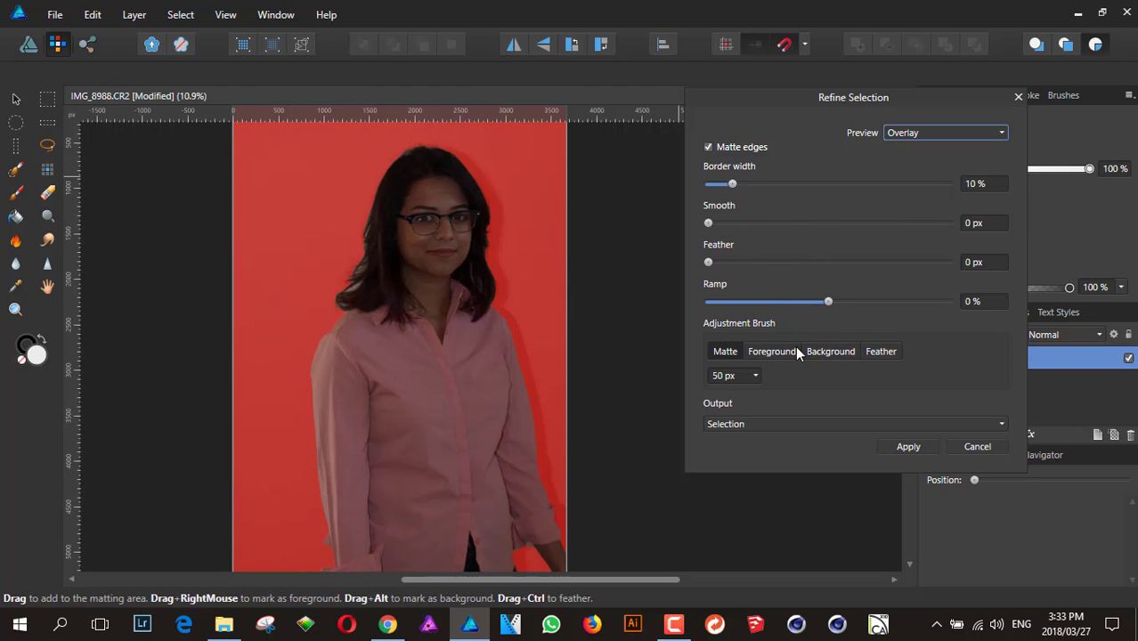
scroll(402, 184, "up", 2)
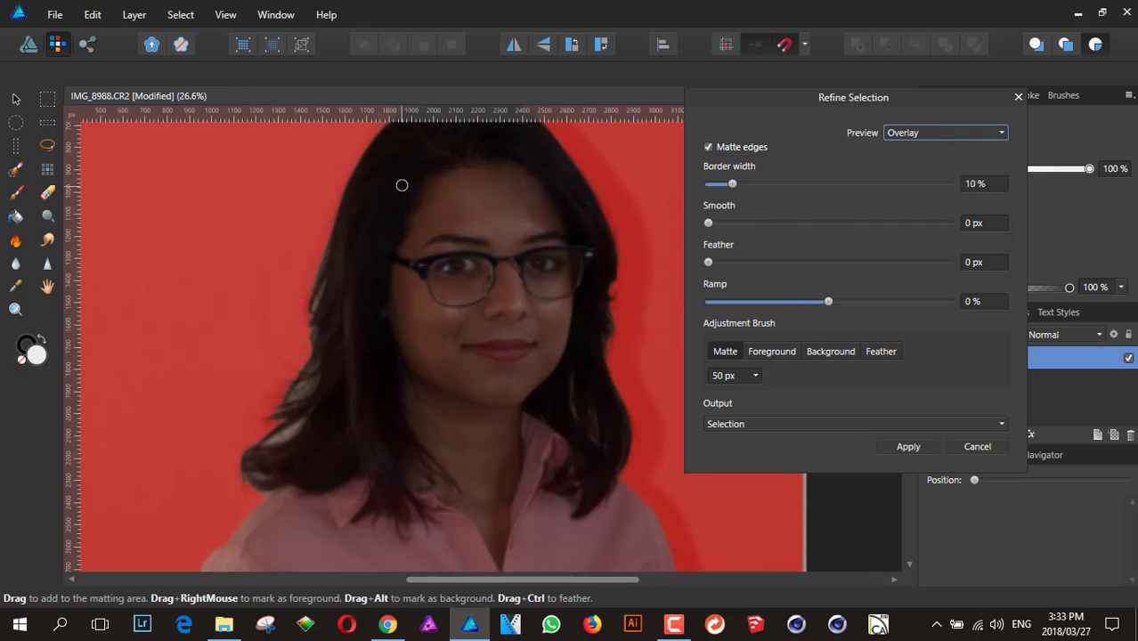
scroll(401, 184, "up", 1)
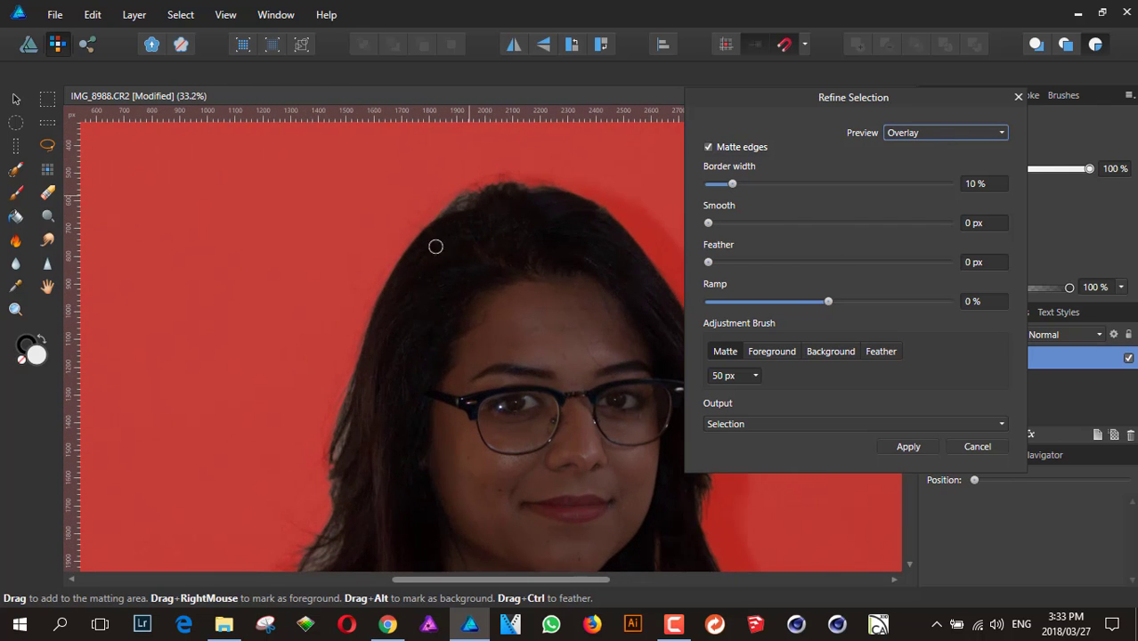
scroll(450, 172, "down", 1)
scroll(389, 229, "up", 1)
scroll(437, 382, "down", 3)
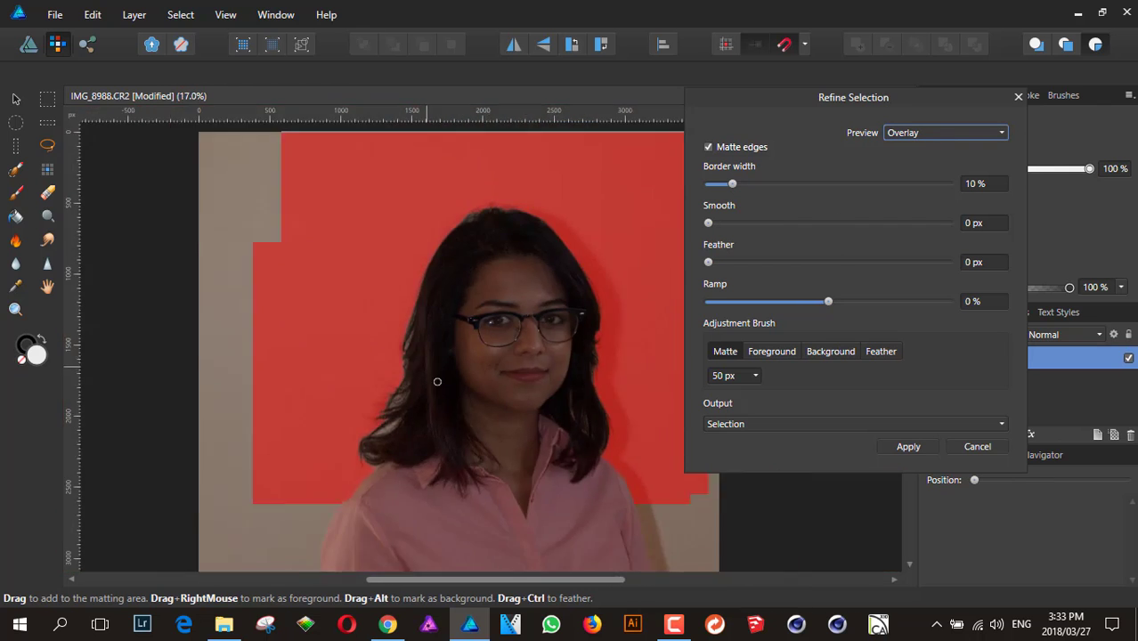
scroll(422, 267, "up", 1)
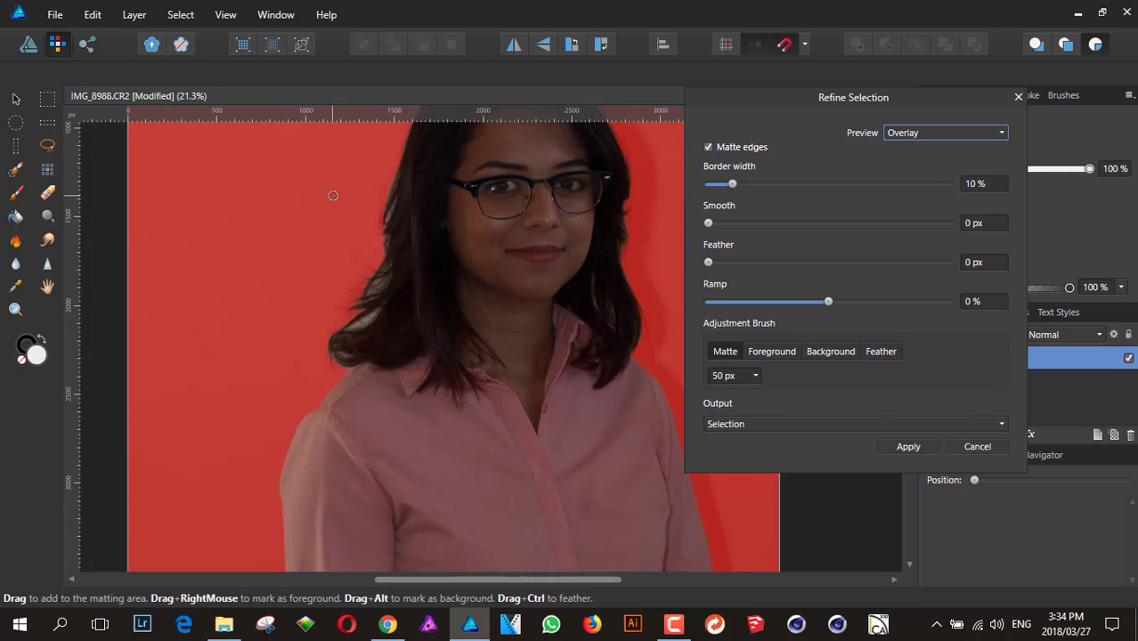
Enlarge the matte brush to 176 px and paint along the hair's left edge.
key("bracketright")
key("bracketright")
mouse_move(352, 189)
left_mouse_down()
mouse_move(393, 178)
mouse_move(383, 287)
mouse_move(316, 338)
mouse_move(353, 357)
left_mouse_up()
mouse_move(339, 182)
left_mouse_down()
mouse_move(318, 235)
mouse_move(359, 165)
mouse_move(325, 270)
mouse_move(294, 307)
mouse_move(314, 246)
mouse_move(331, 276)
mouse_move(322, 325)
mouse_move(344, 357)
mouse_move(374, 282)
mouse_move(389, 187)
mouse_move(346, 191)
mouse_move(367, 225)
mouse_move(342, 294)
mouse_move(351, 170)
mouse_move(336, 181)
mouse_move(369, 169)
mouse_move(342, 252)
mouse_move(346, 306)
mouse_move(360, 292)
mouse_move(351, 311)
mouse_move(348, 292)
mouse_move(337, 333)
mouse_move(340, 214)
mouse_move(351, 202)
mouse_move(338, 228)
mouse_move(352, 190)
mouse_move(322, 275)
mouse_move(356, 179)
mouse_move(365, 191)
mouse_move(350, 231)
mouse_move(359, 205)
mouse_move(348, 197)
mouse_move(330, 230)
mouse_move(322, 294)
mouse_move(353, 219)
left_mouse_up()
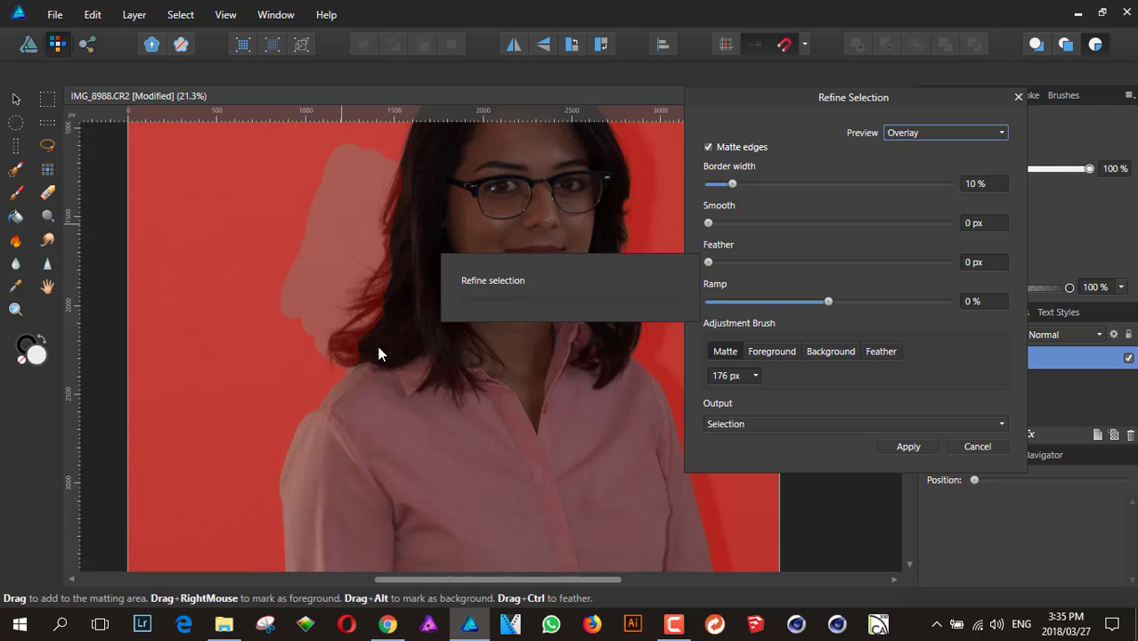
scroll(385, 344, "up", 3)
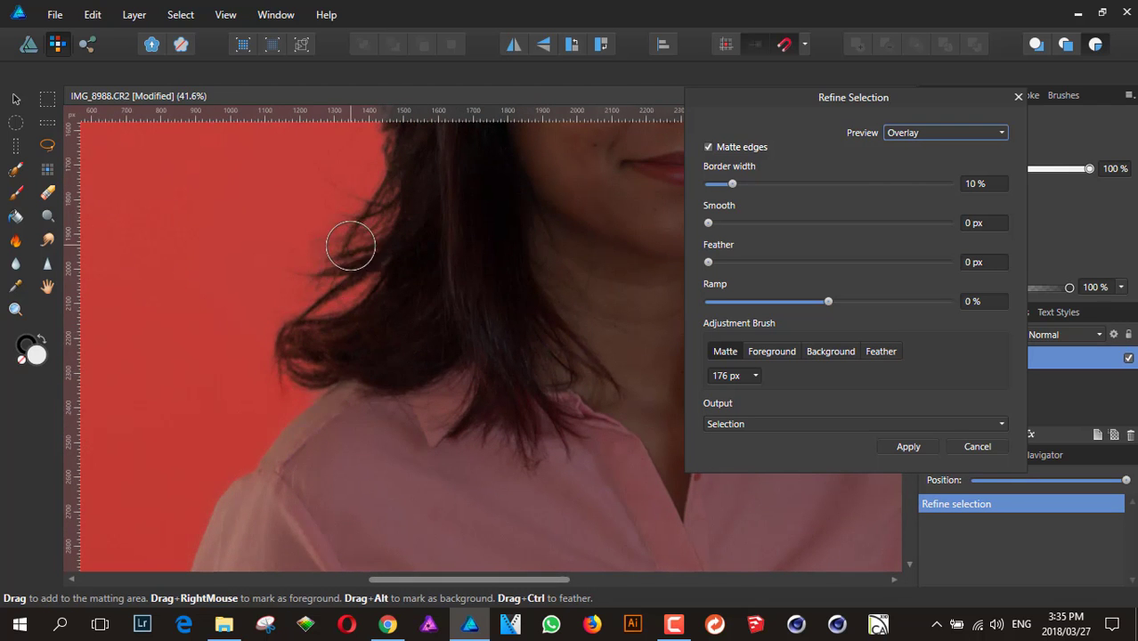
scroll(374, 229, "down", 4)
Apply the refinement, outputting it as a new masked layer.
left_click(814, 428)
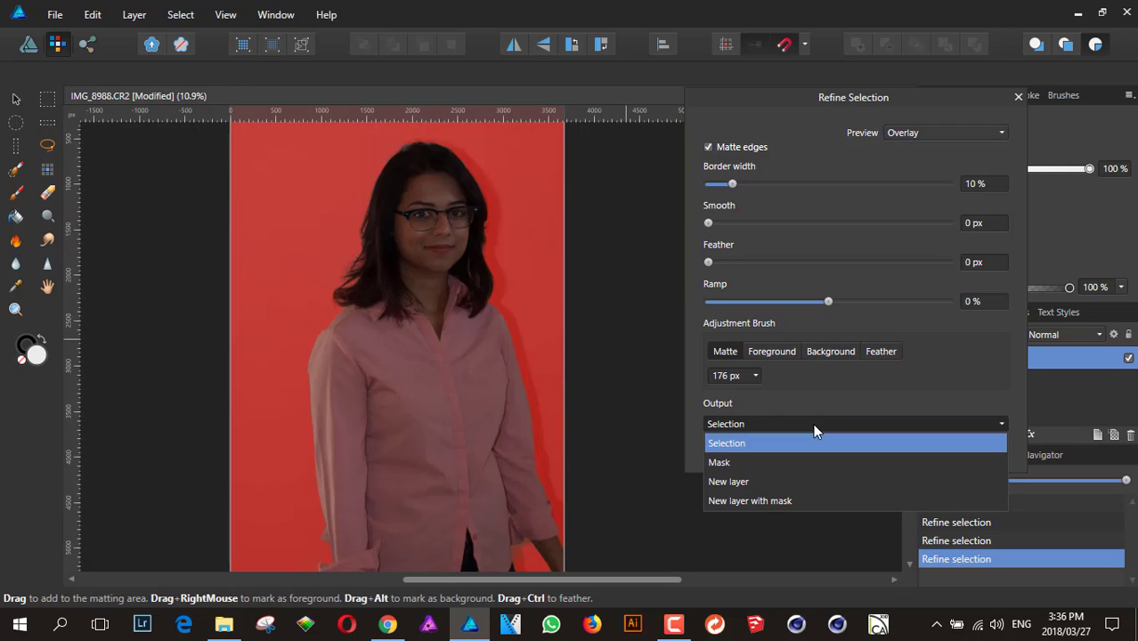
left_click(770, 501)
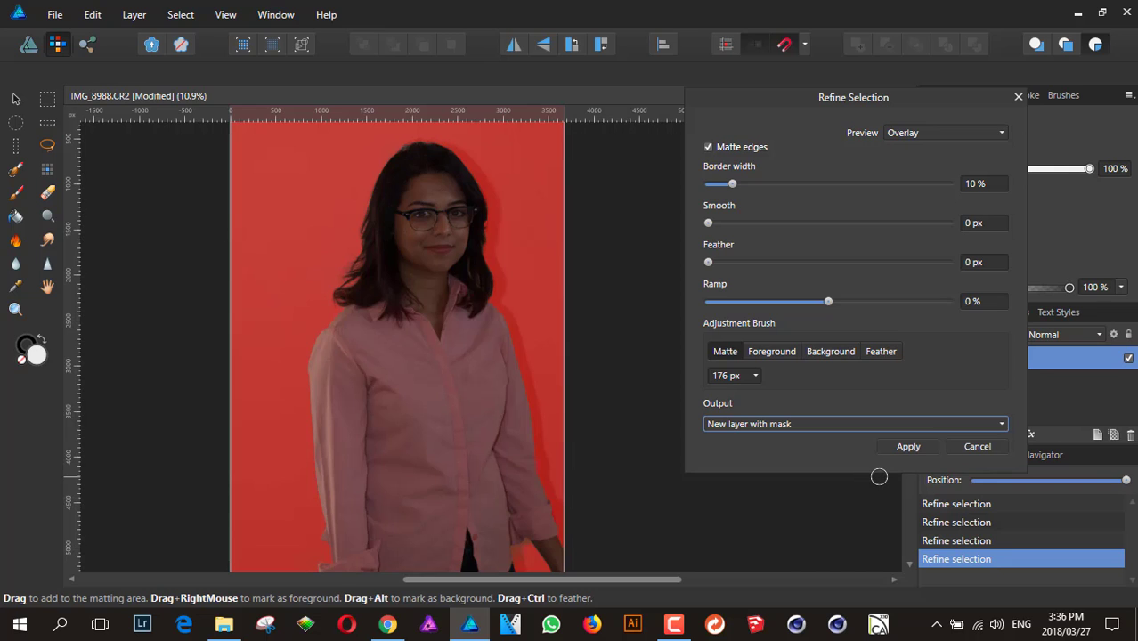
left_click(909, 446)
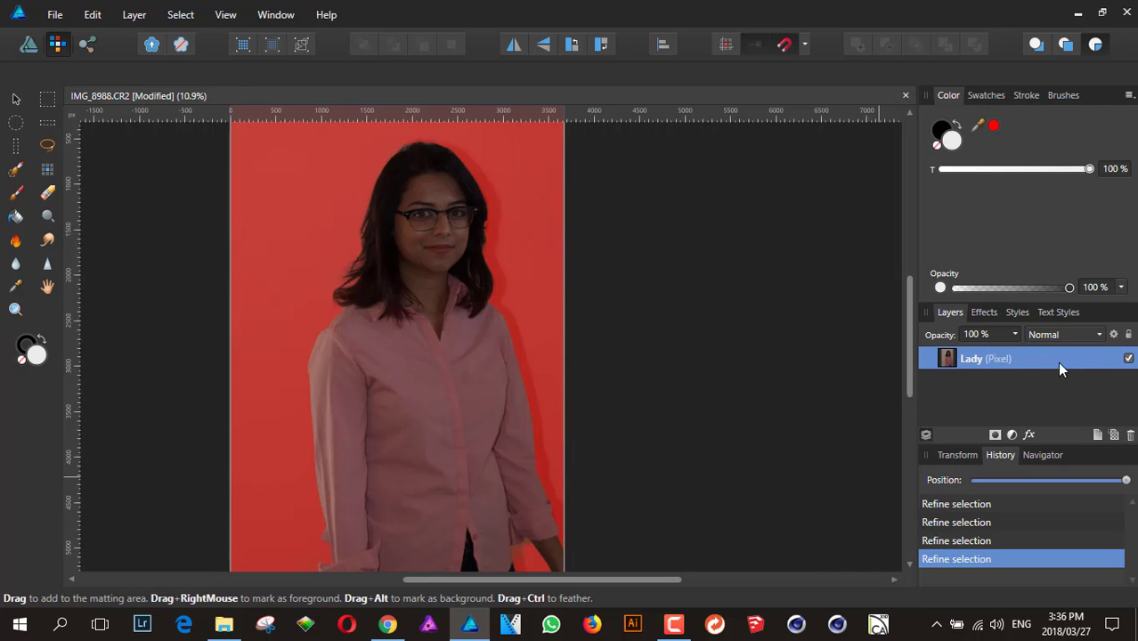
Hide the original Lady layer to reveal the cutout on transparency.
left_click(1127, 359)
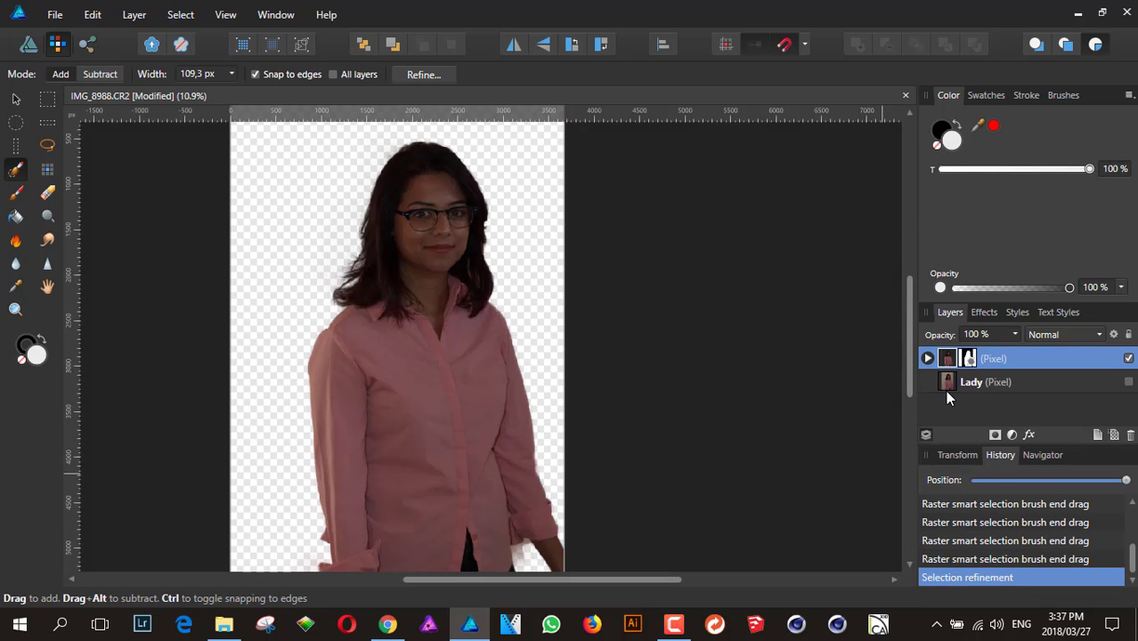
left_click(1129, 382)
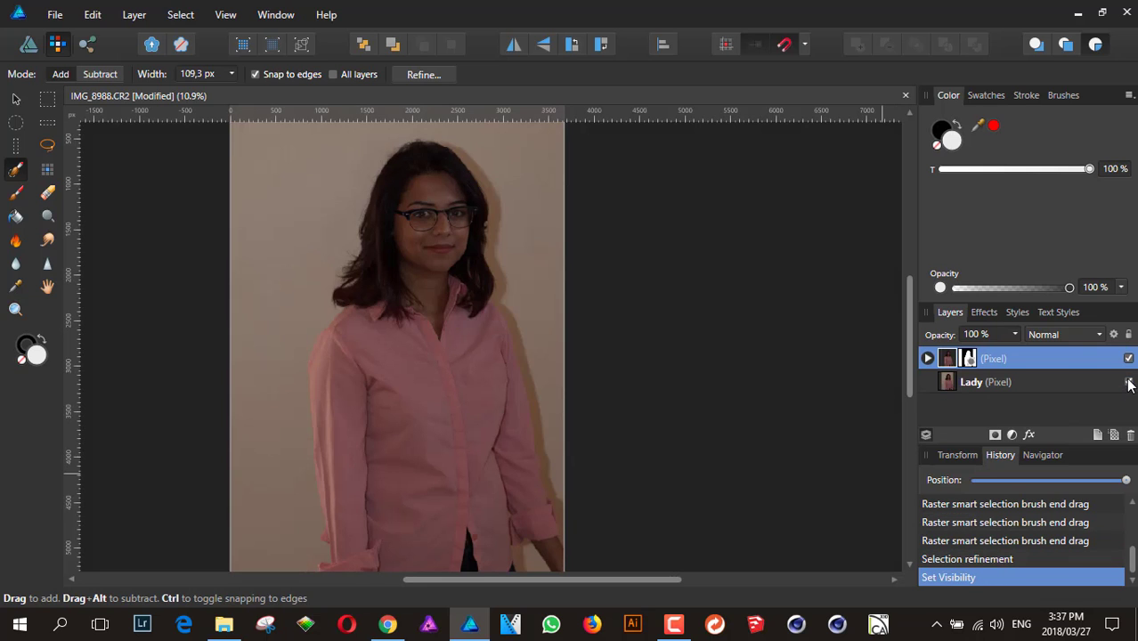
left_click(1128, 384)
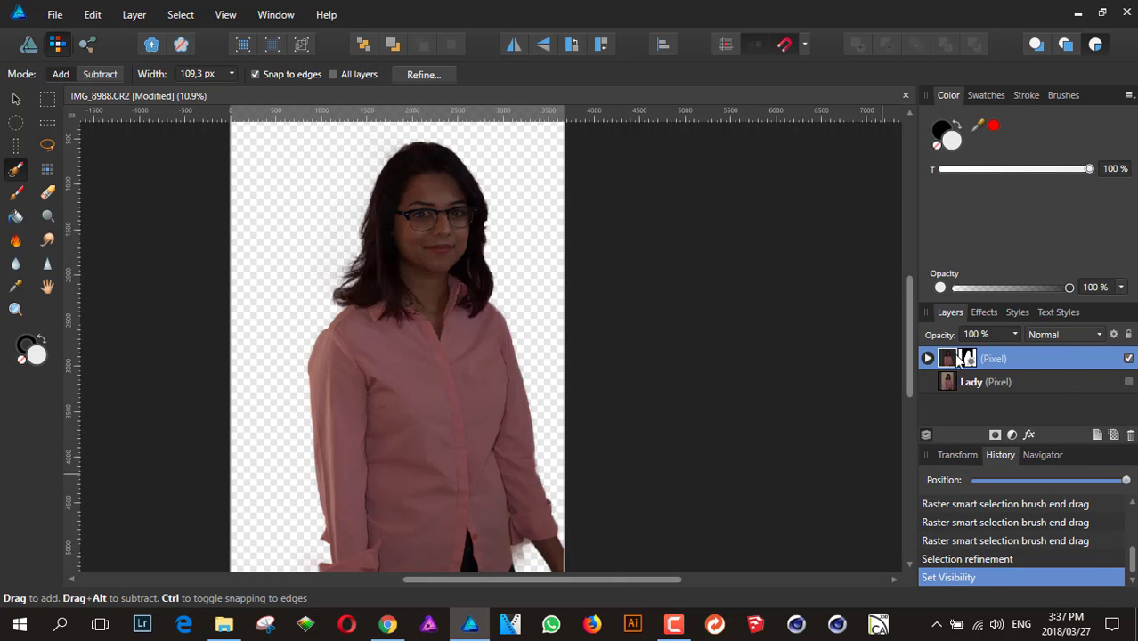
scroll(365, 212, "up", 4)
scroll(491, 345, "up", 2)
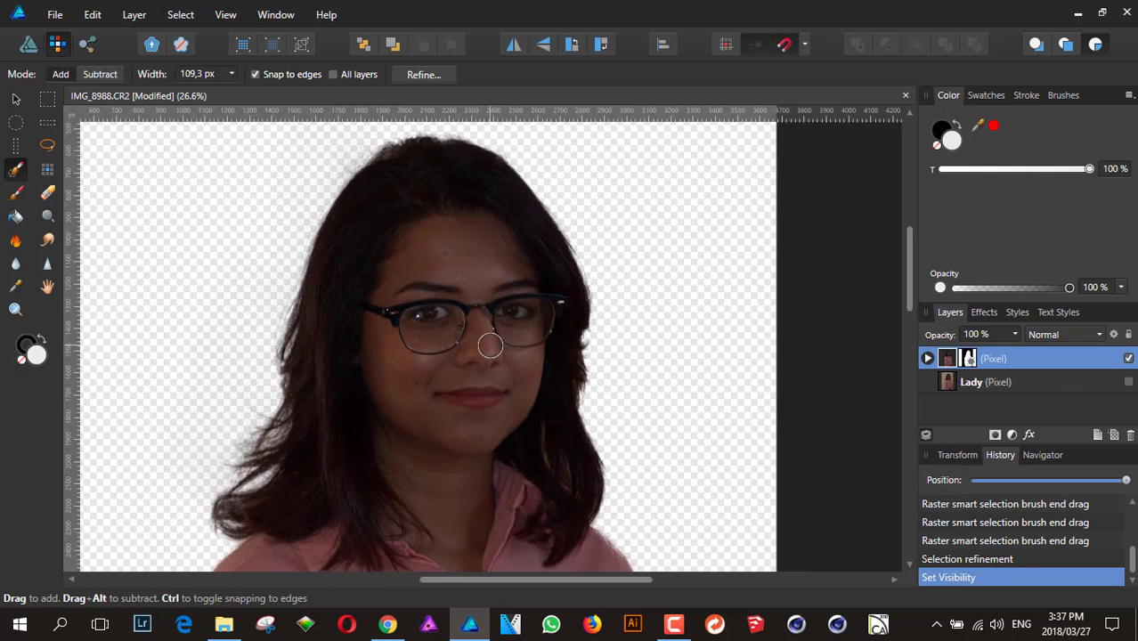
scroll(490, 344, "down", 6)
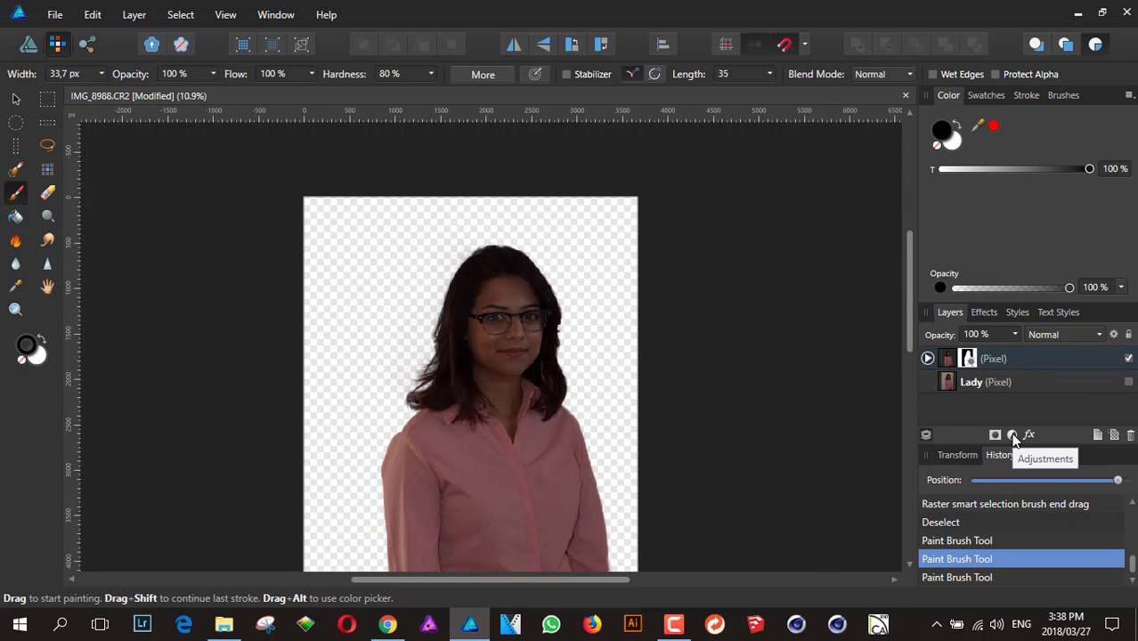
Switch to the Draw Persona and select the cut-out photo layer on the canvas.
scroll(746, 317, "down", 2)
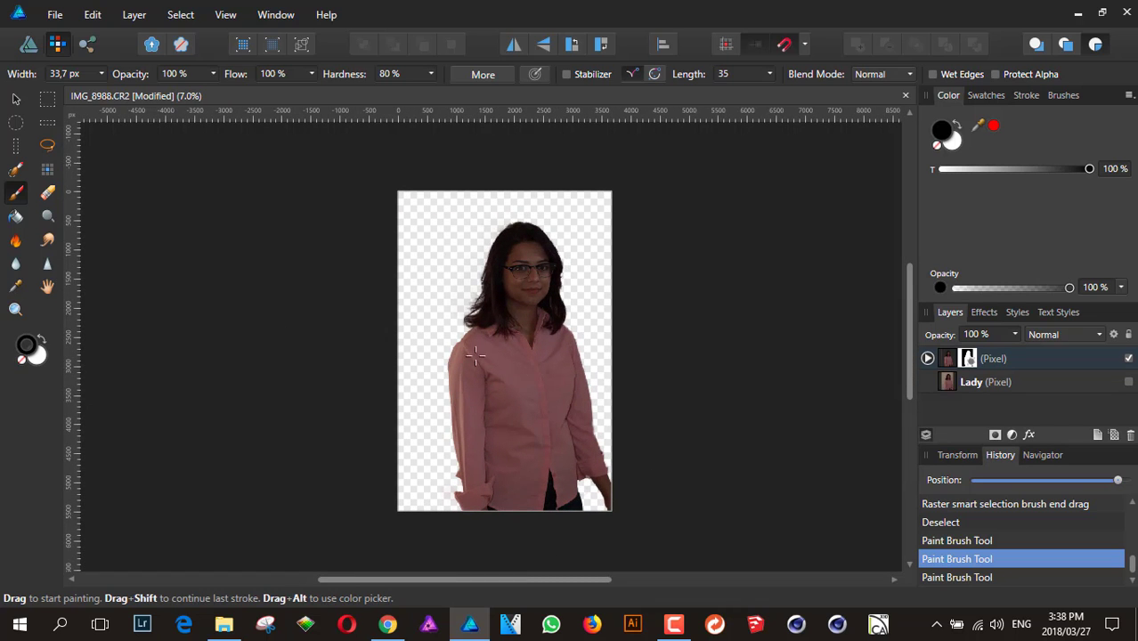
left_click(29, 51)
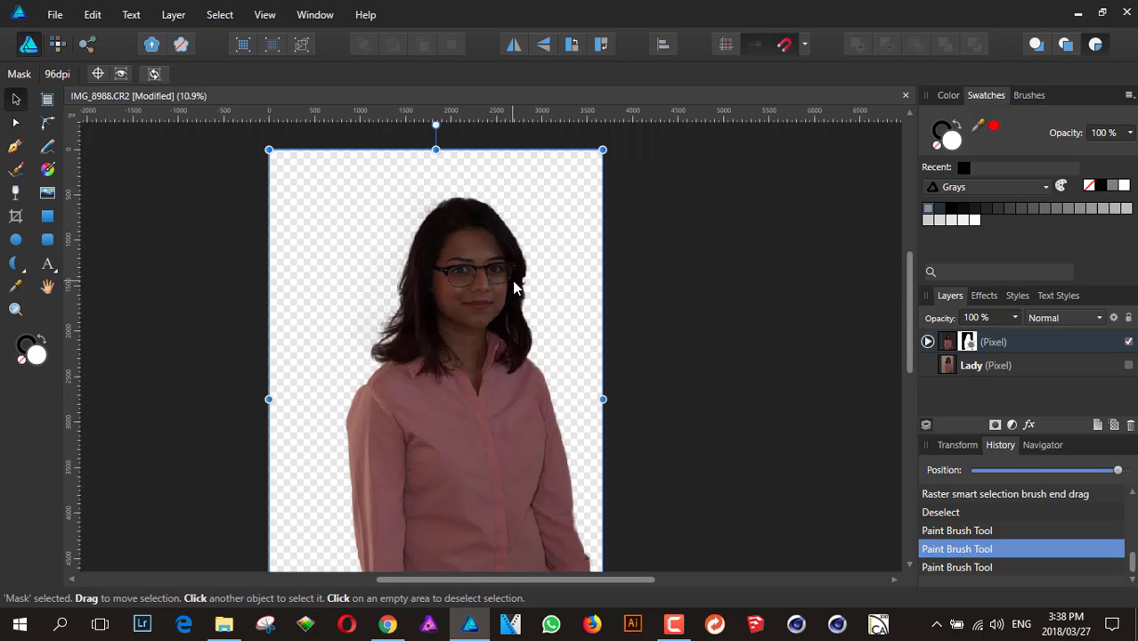
scroll(496, 272, "up", 3)
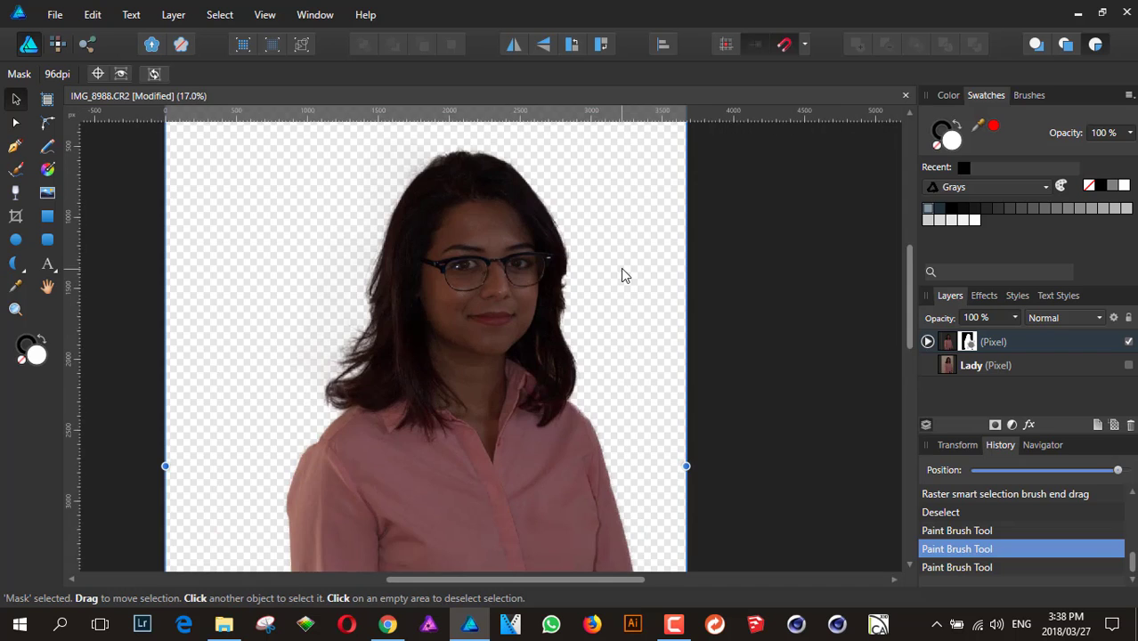
scroll(621, 270, "down", 4)
left_click(537, 254)
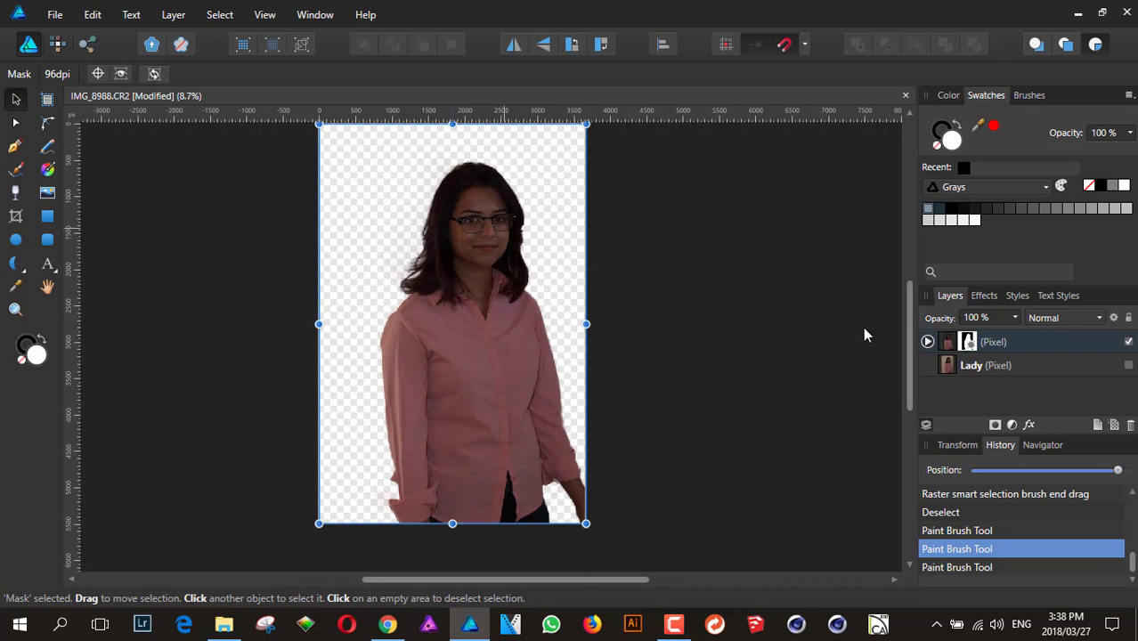
Add a Brightness / Contrast adjustment above the cutout with Brightness at 83%.
left_click(1013, 425)
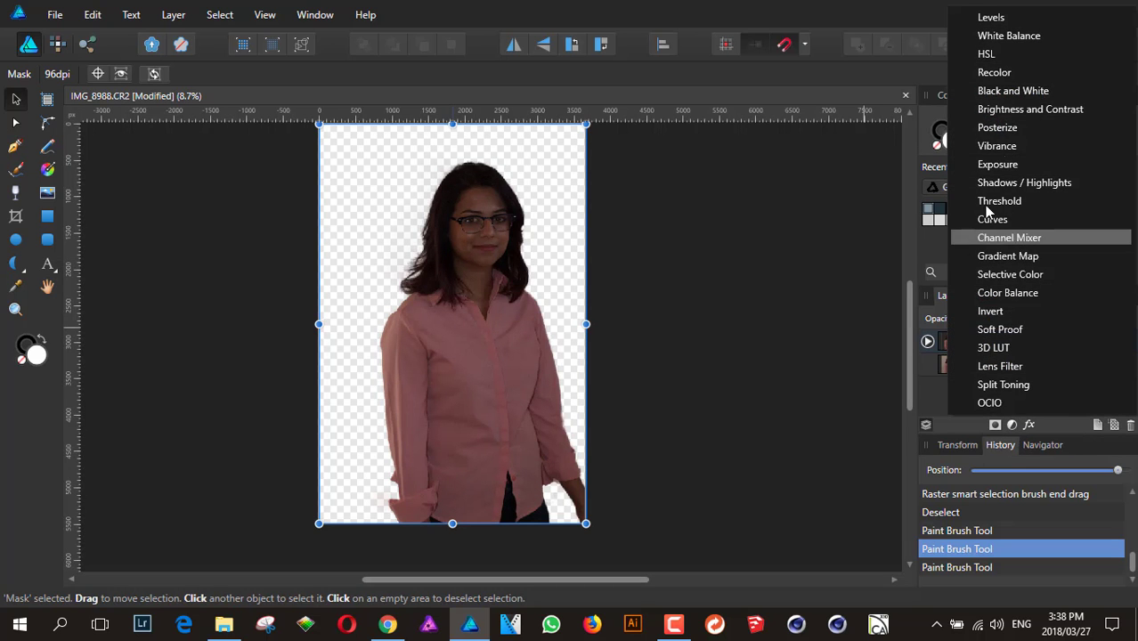
left_click(1028, 108)
left_click_drag(845, 252, 960, 256)
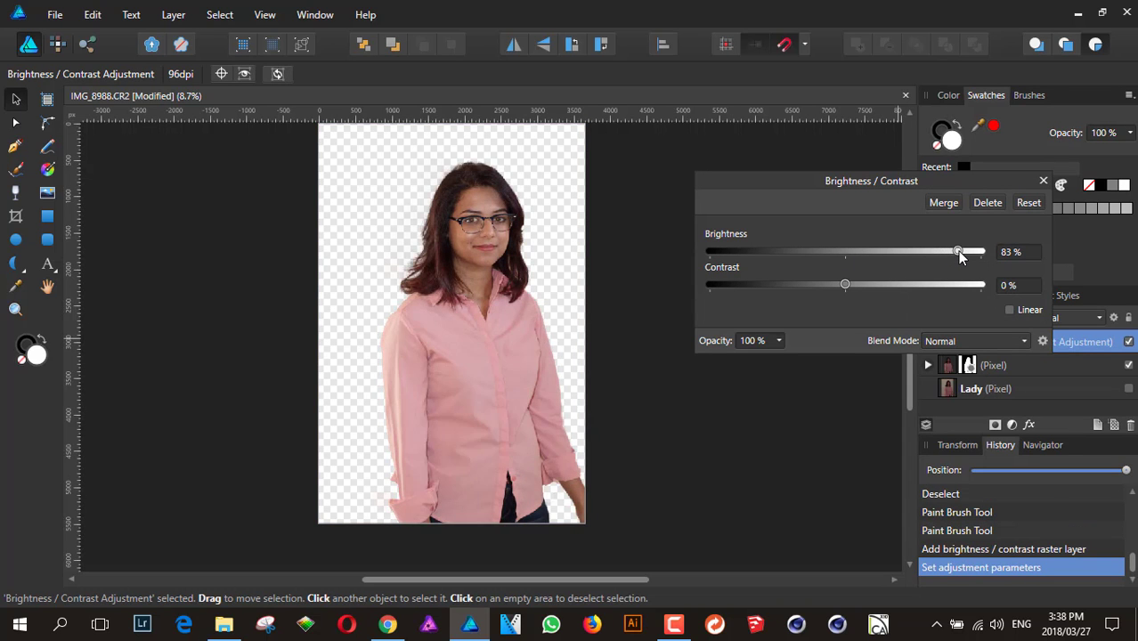
scroll(873, 312, "up", 2)
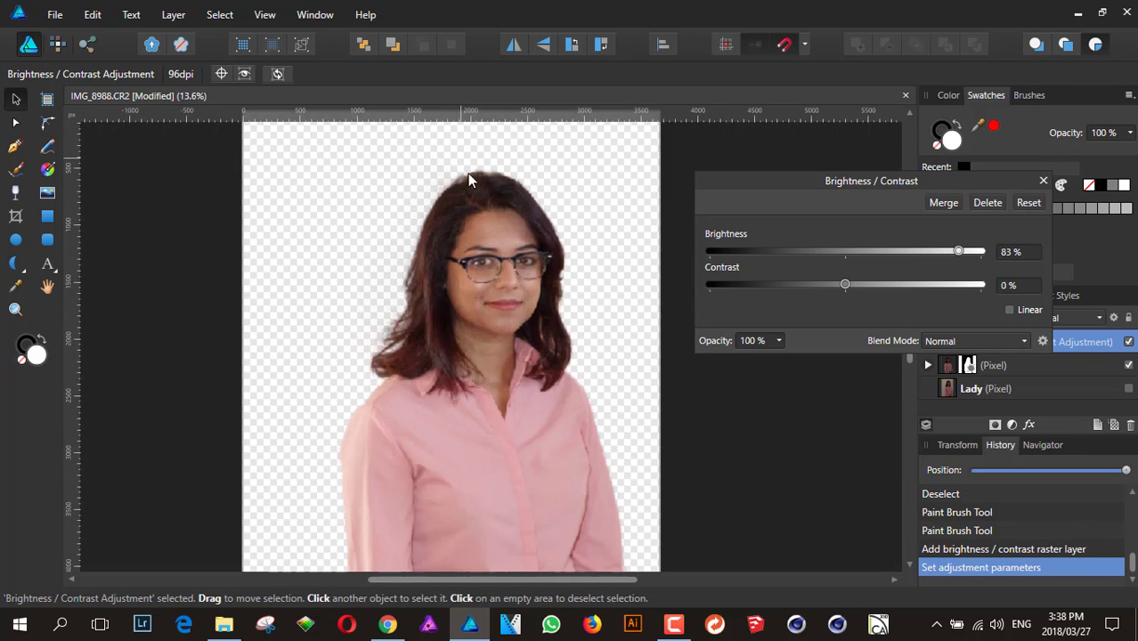
Start cropping the photo layer with the Crop tool, undoing an accidental image shift.
left_click(822, 395)
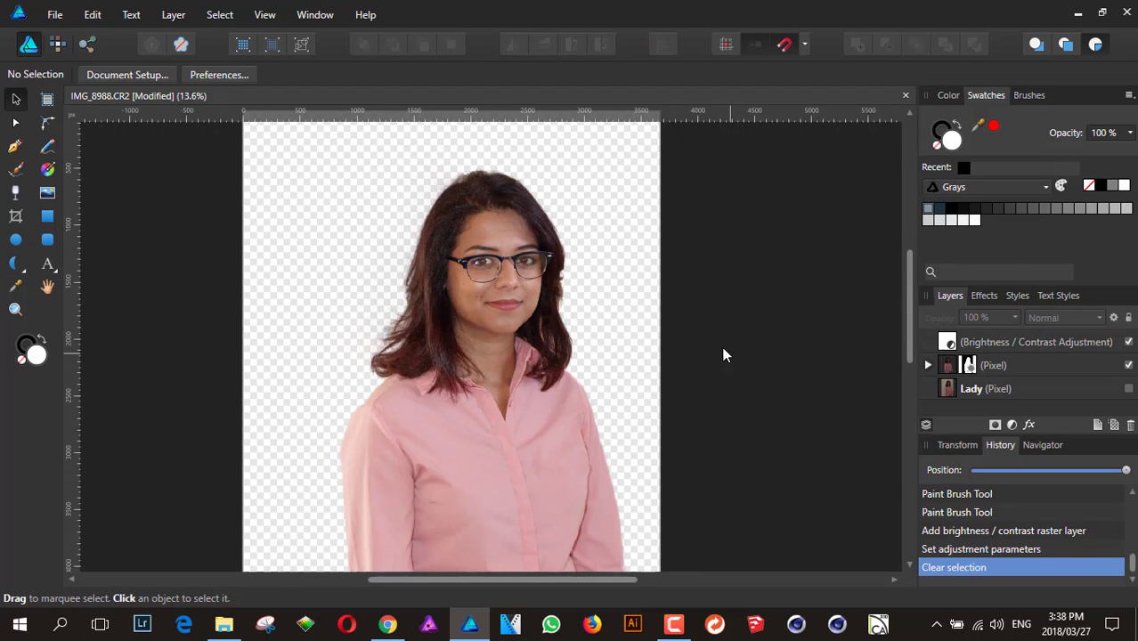
scroll(595, 279, "down", 3)
scroll(572, 304, "up", 2)
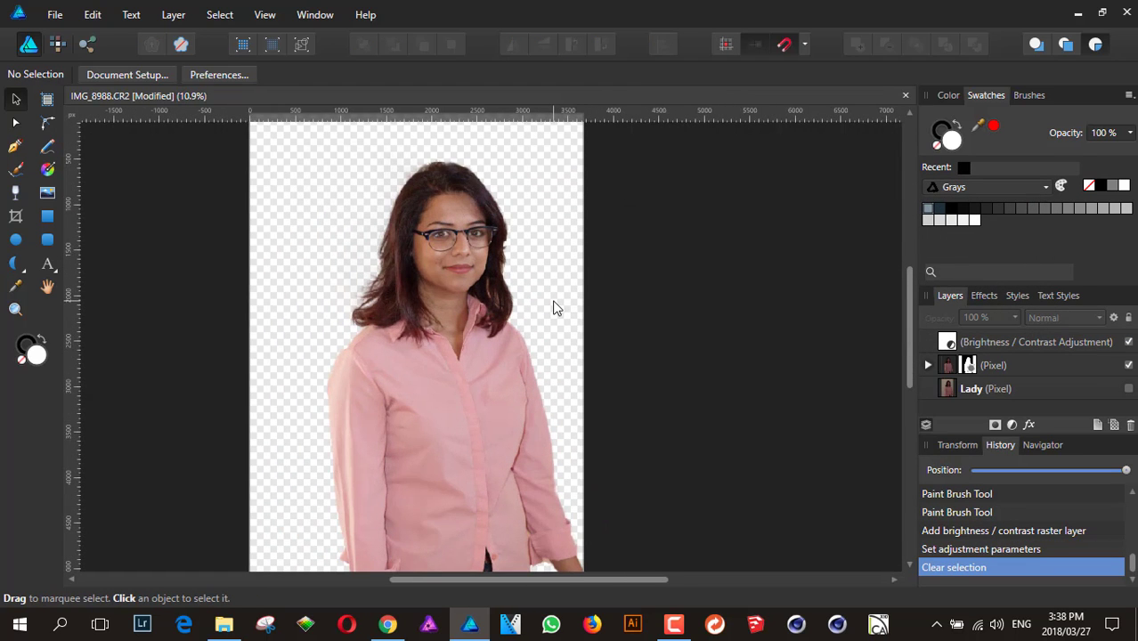
left_click(15, 216)
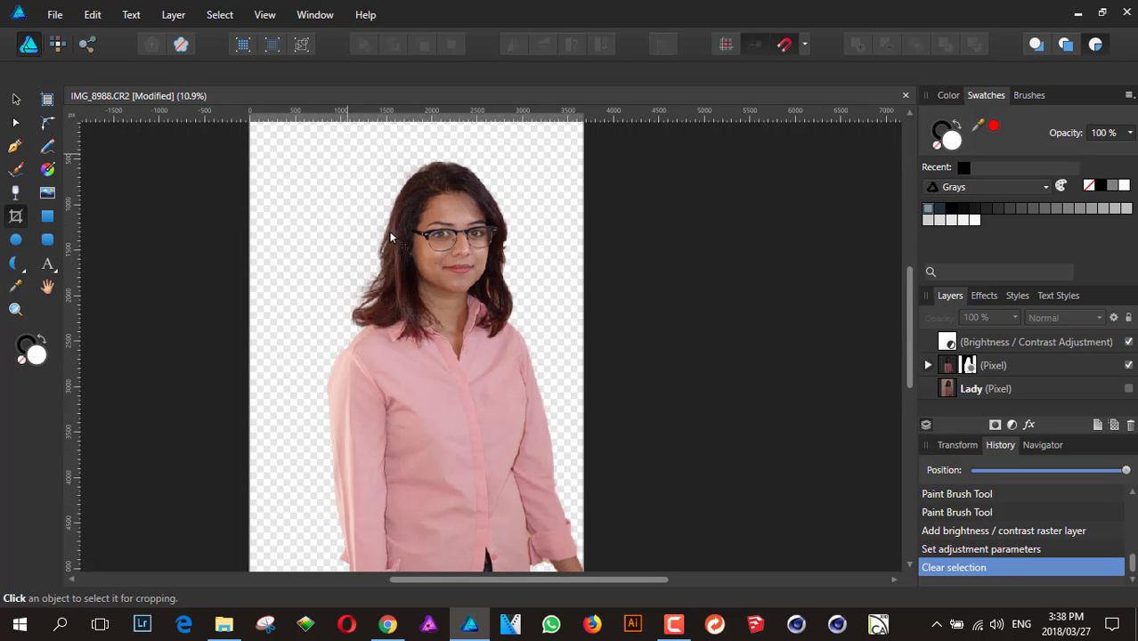
left_click_drag(462, 234, 468, 345)
key("ctrl+z")
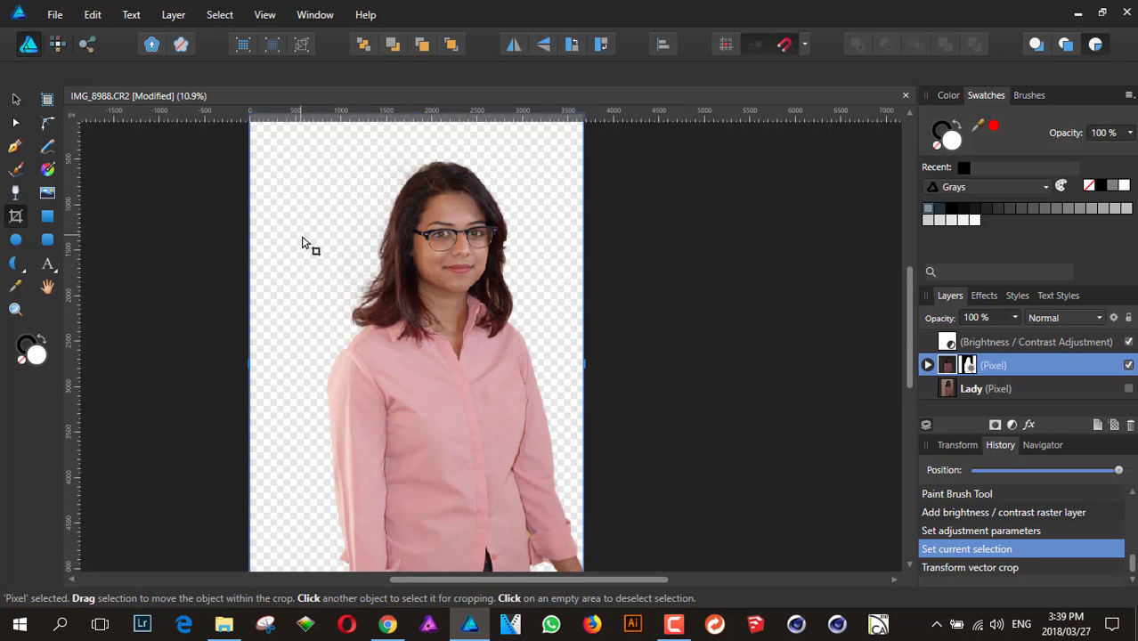
scroll(308, 244, "down", 2)
scroll(304, 243, "up", 1)
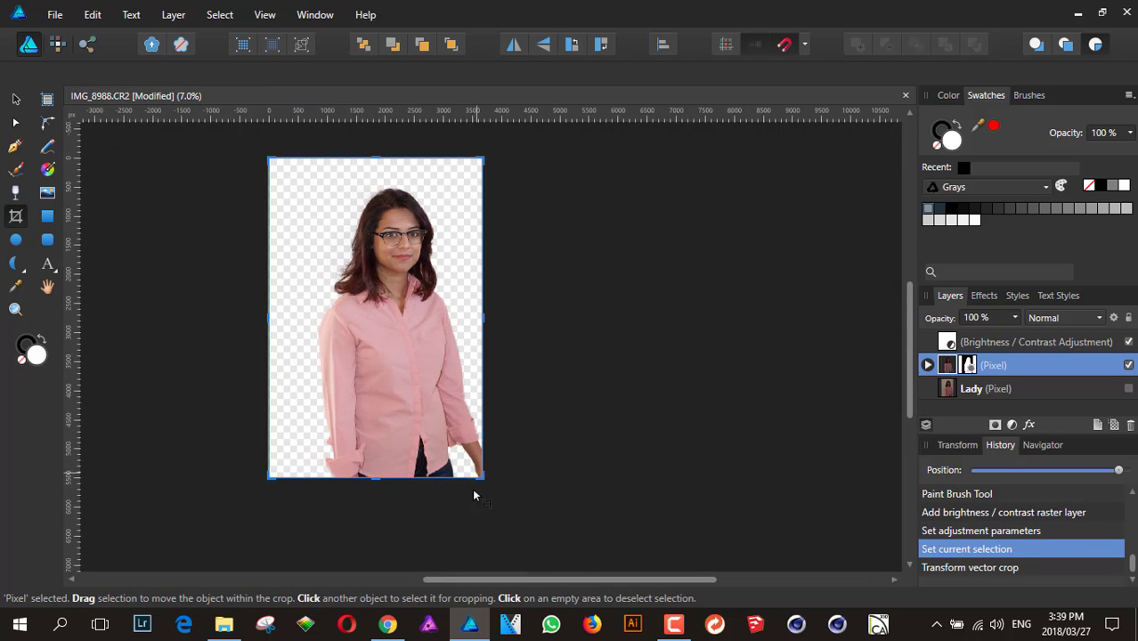
Pull the crop in from the bottom, left and top to frame head and shoulders.
left_click_drag(473, 495, 459, 267)
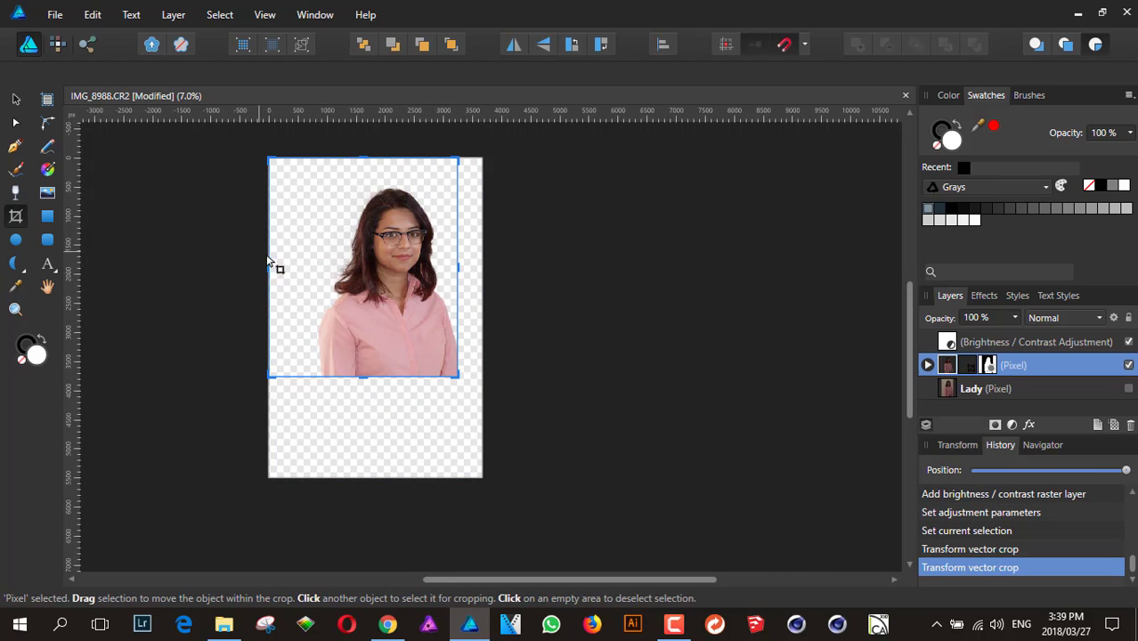
left_click_drag(269, 261, 327, 264)
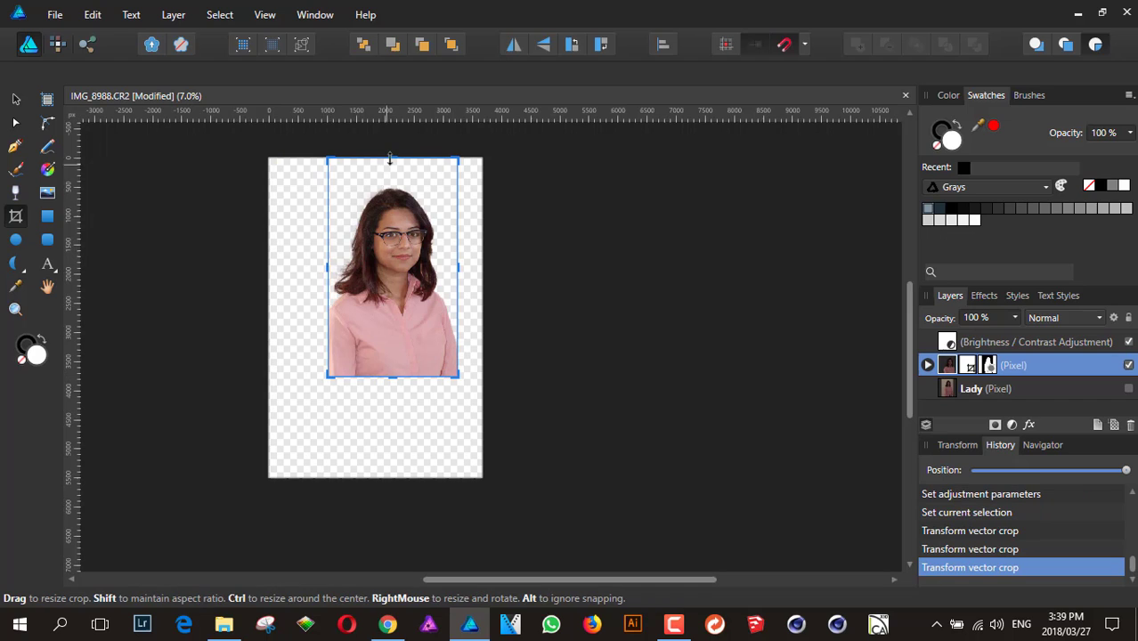
left_click_drag(390, 158, 390, 178)
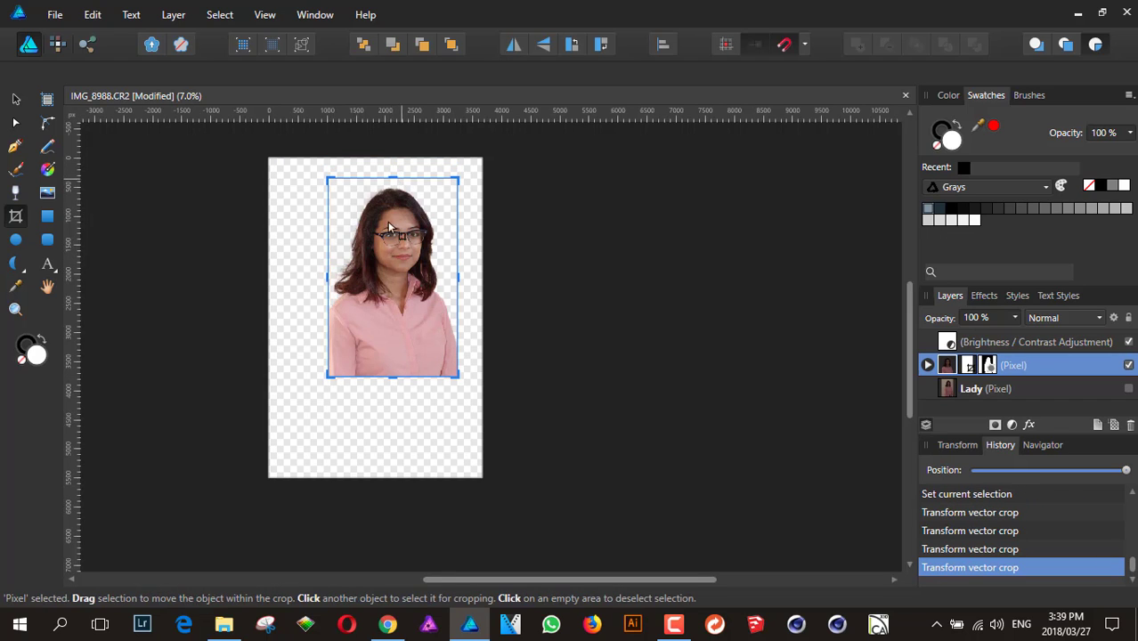
left_click_drag(392, 377, 392, 340)
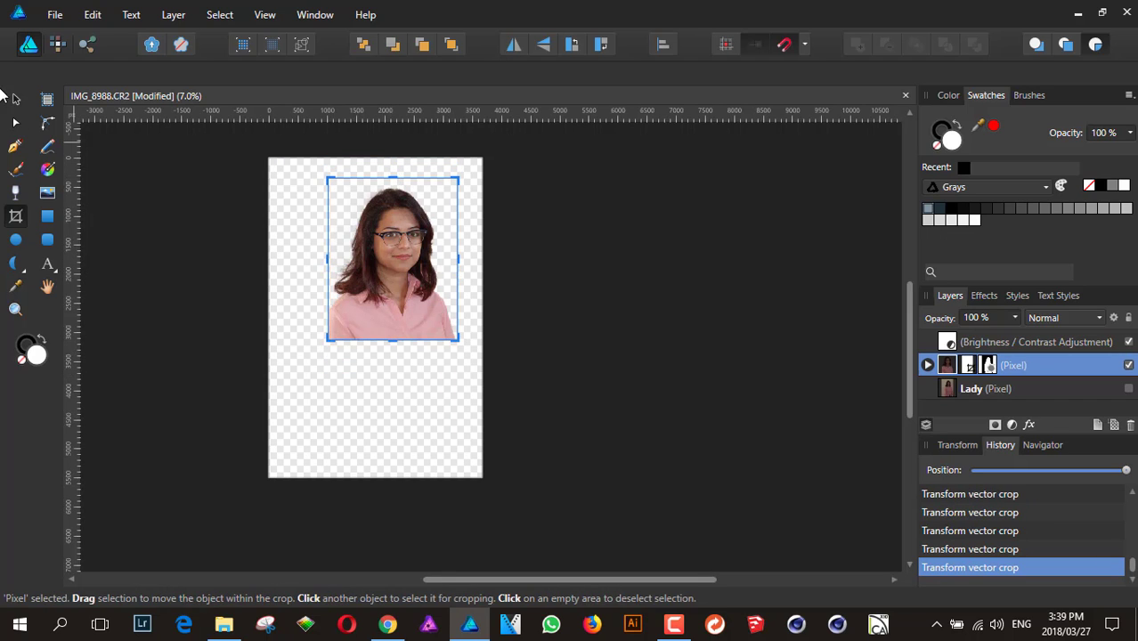
Return to the Move tool and select the cropped photo layer.
left_click(15, 98)
scroll(152, 214, "up", 2)
scroll(445, 338, "right", 3)
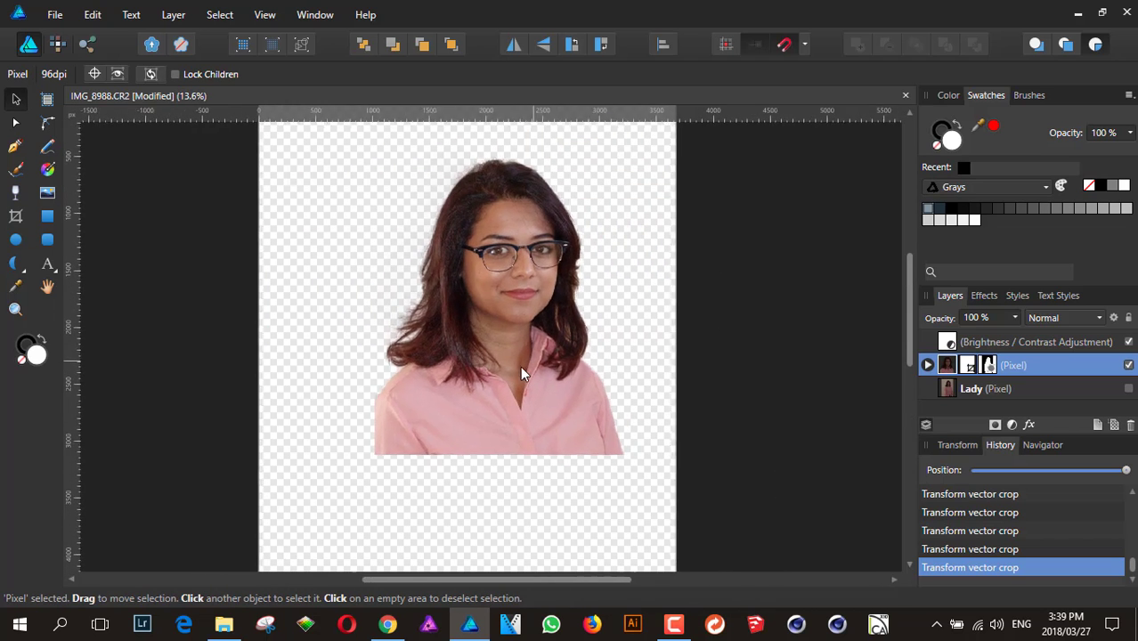
scroll(521, 374, "right", 2)
scroll(455, 377, "down", 1)
left_click(449, 360)
scroll(448, 320, "up", 1)
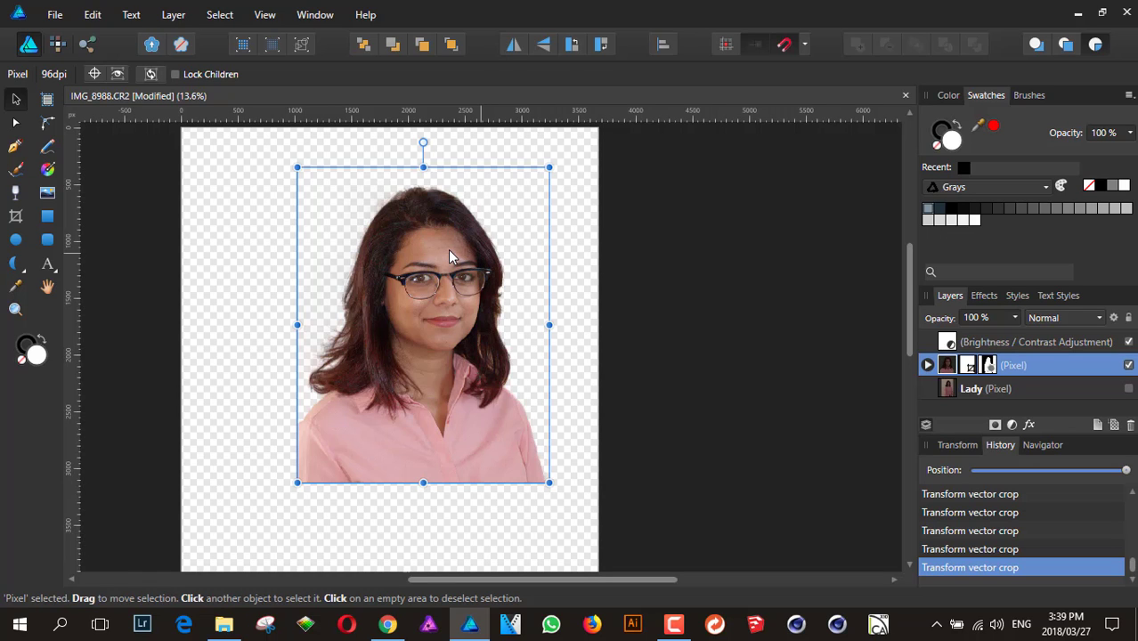
Create a new Untitled document from the copied photo layer with New From Clipboard.
left_click(57, 14)
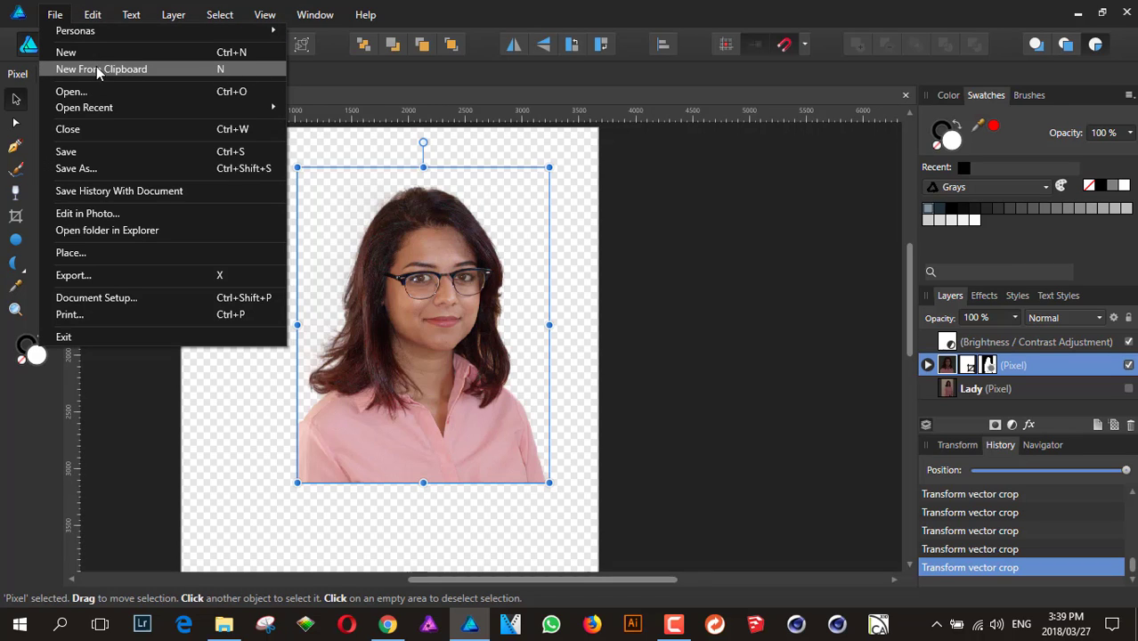
left_click(436, 244)
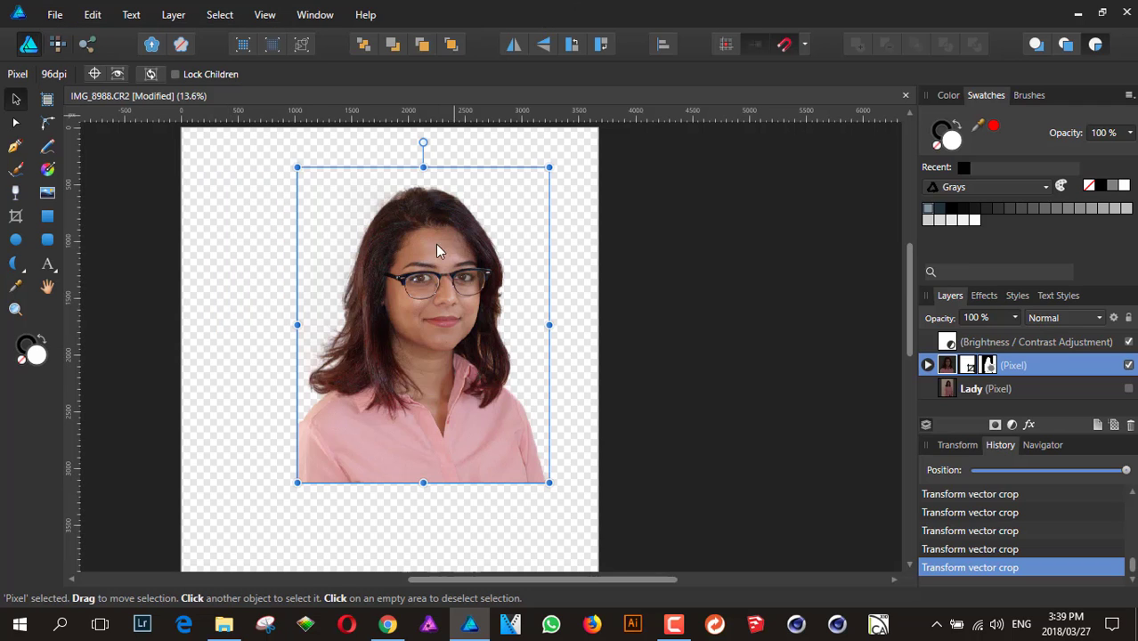
left_click(887, 558)
key("ctrl+alt+shift+n")
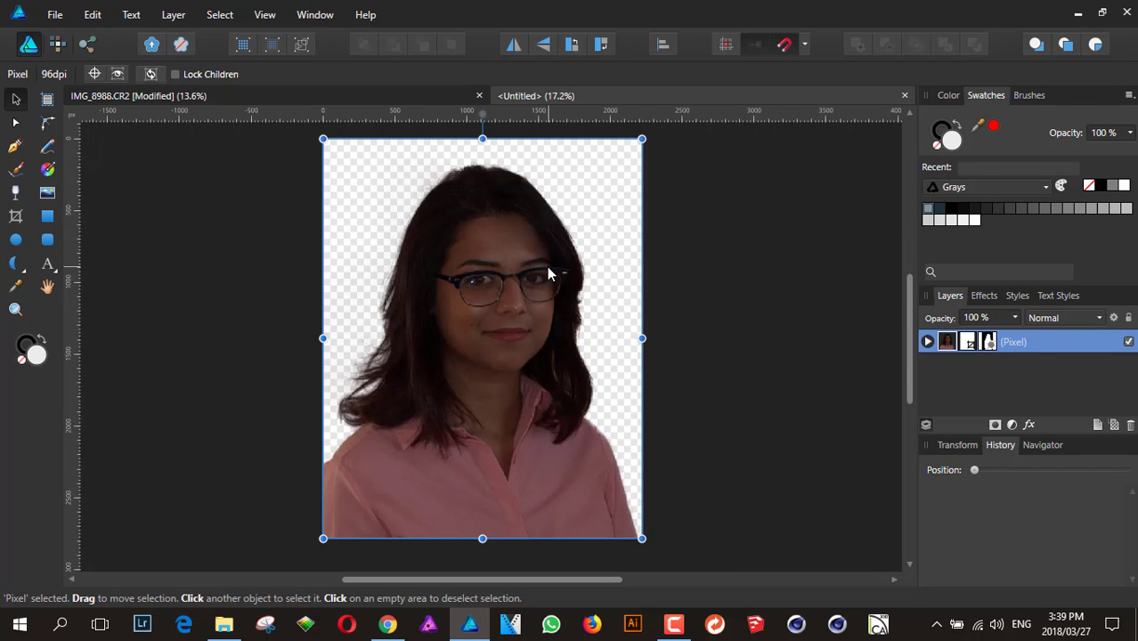
Switch between the portrait and Untitled tabs and select the layer's crop mask.
left_click(283, 96)
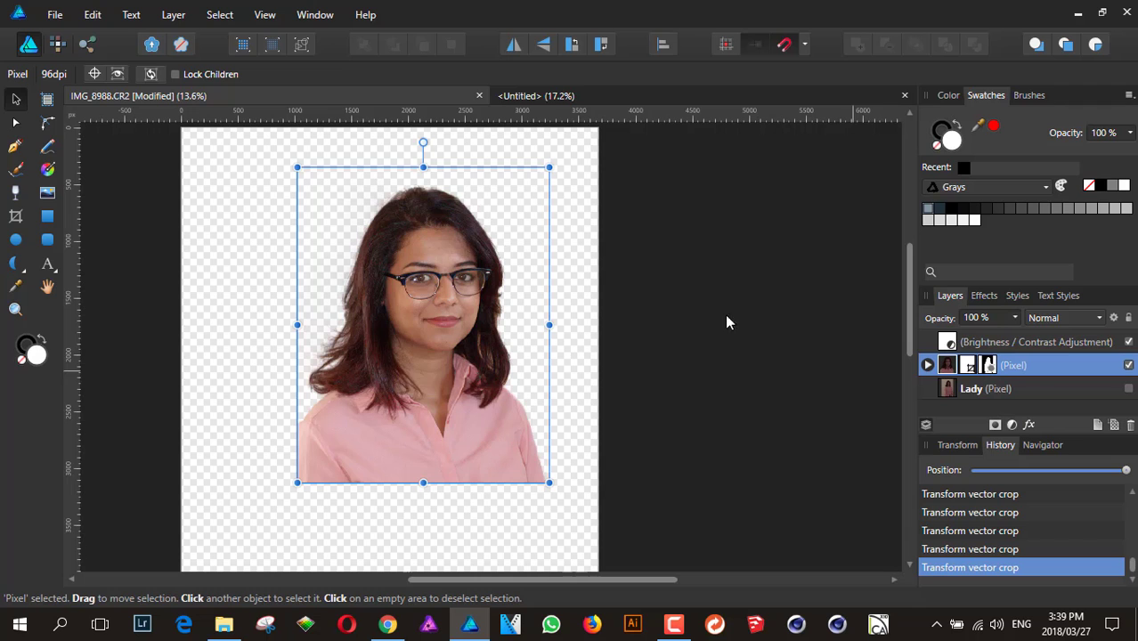
left_click(550, 98)
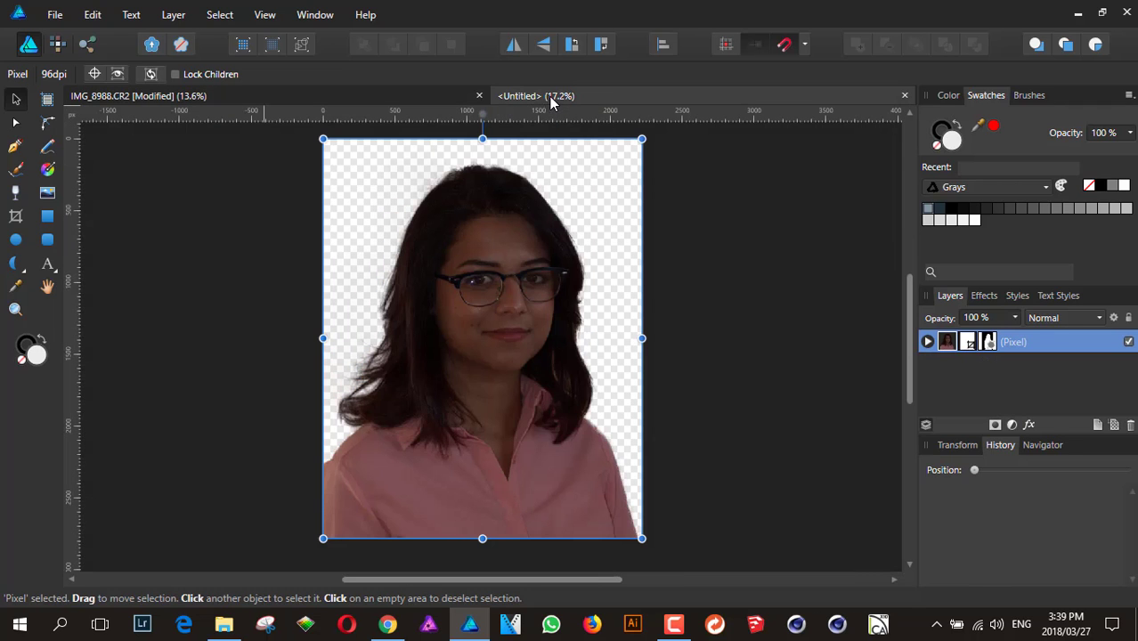
left_click(969, 344)
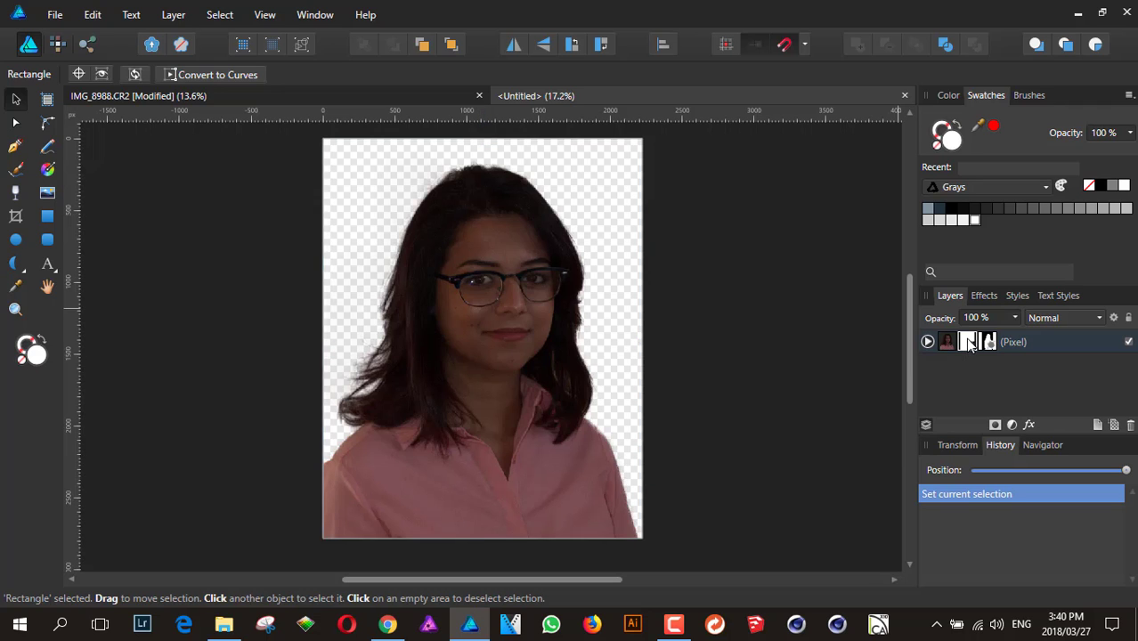
Brighten the Untitled copy to 85% with Brightness / Contrast, then close it without saving.
left_click(1013, 426)
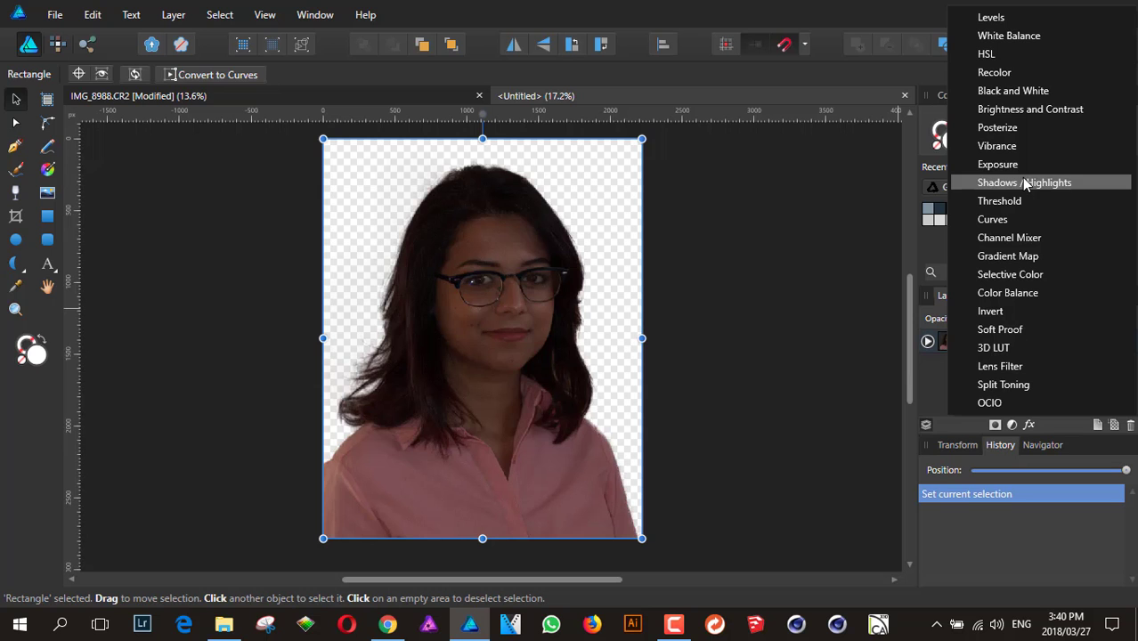
left_click(1021, 110)
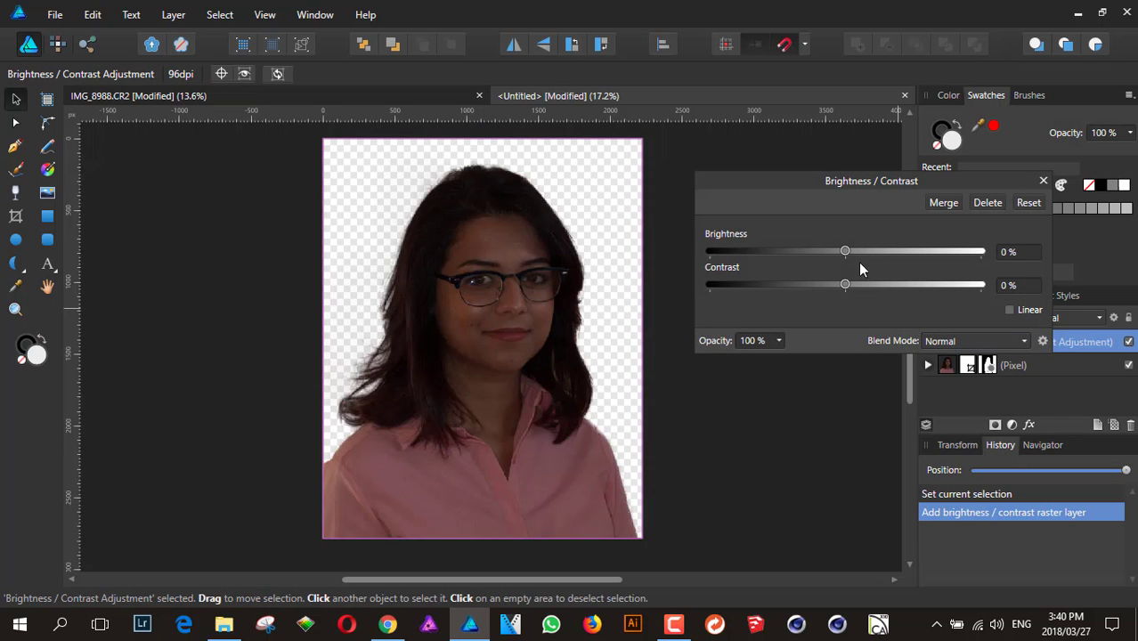
left_click_drag(846, 252, 961, 253)
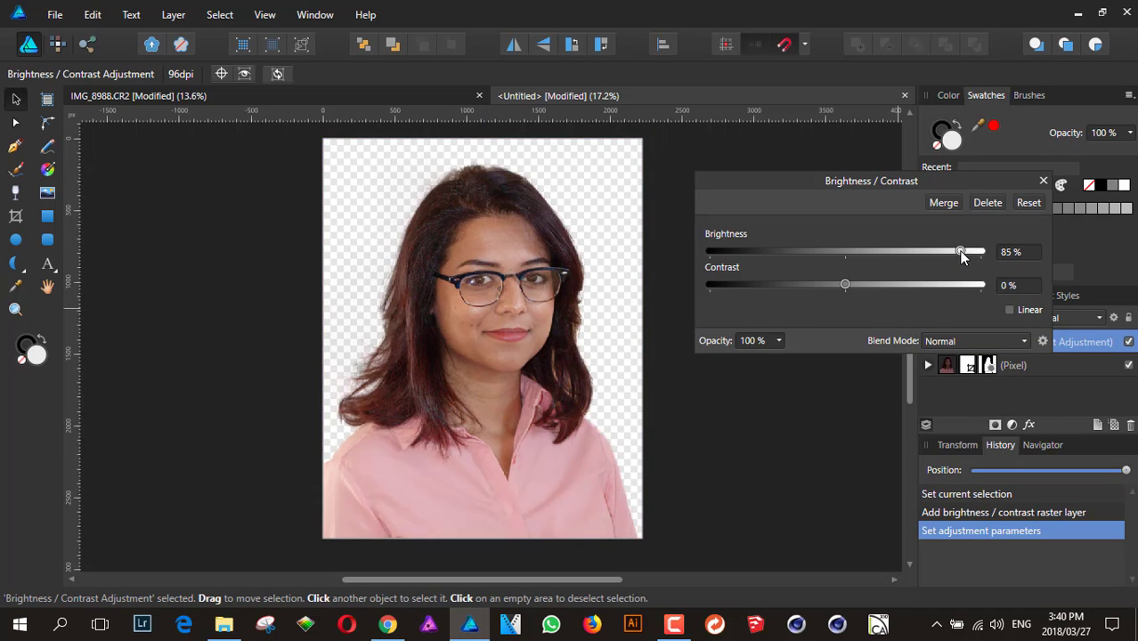
left_click(1044, 179)
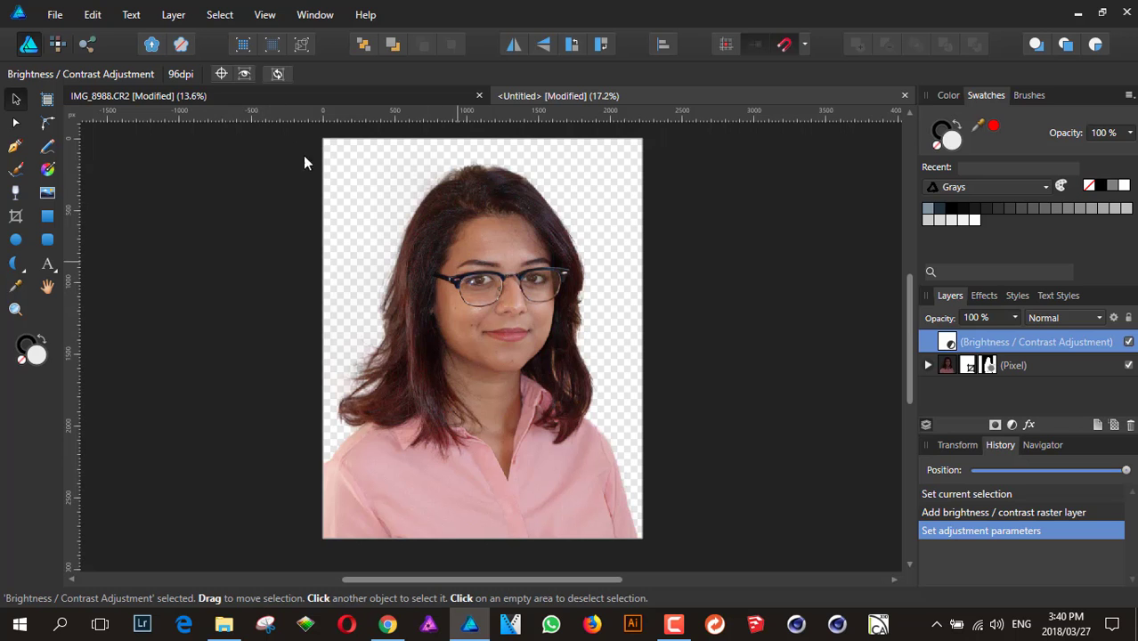
left_click(904, 95)
left_click(564, 325)
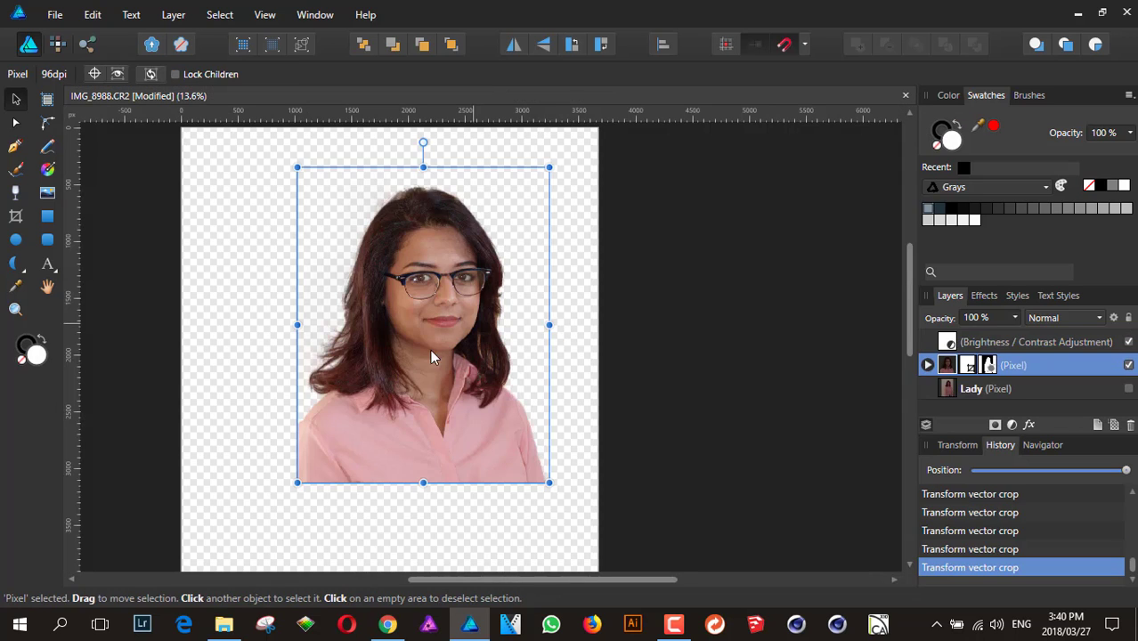
Insert an artboard around the portrait with the Artboard Tool.
scroll(430, 349, "up", 2)
scroll(416, 339, "down", 4)
left_click(325, 282)
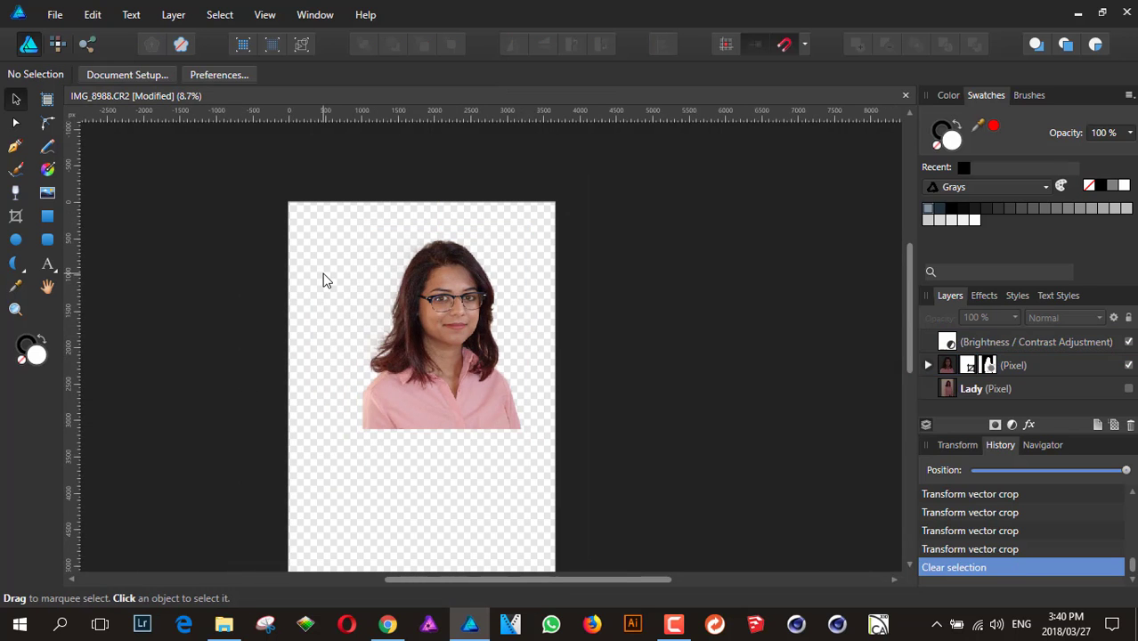
scroll(463, 298, "up", 2)
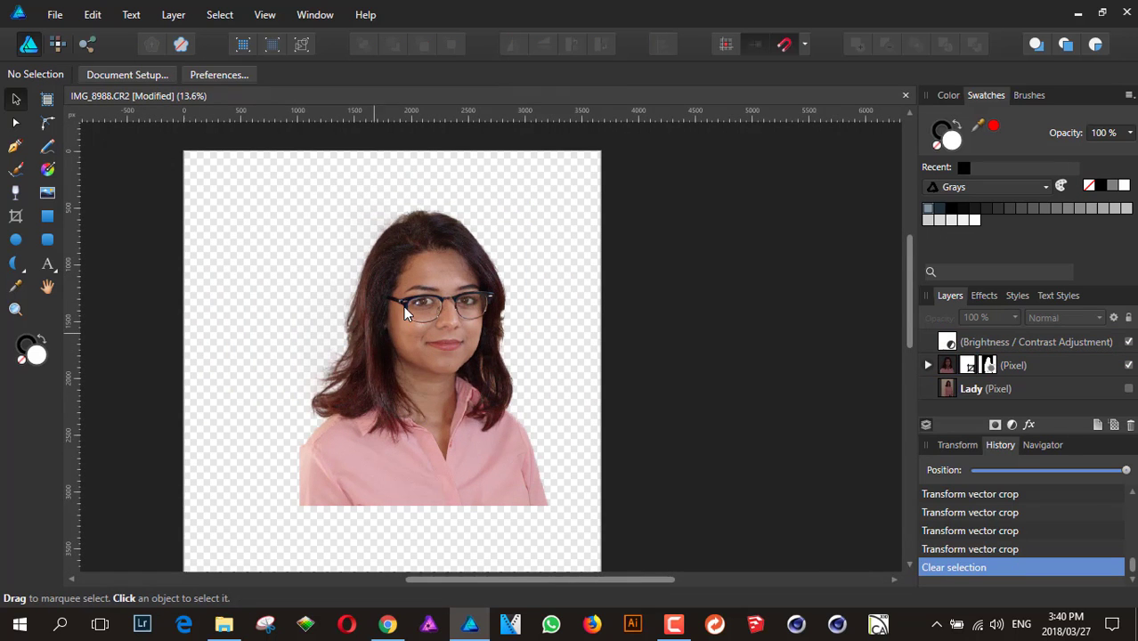
left_click(49, 103)
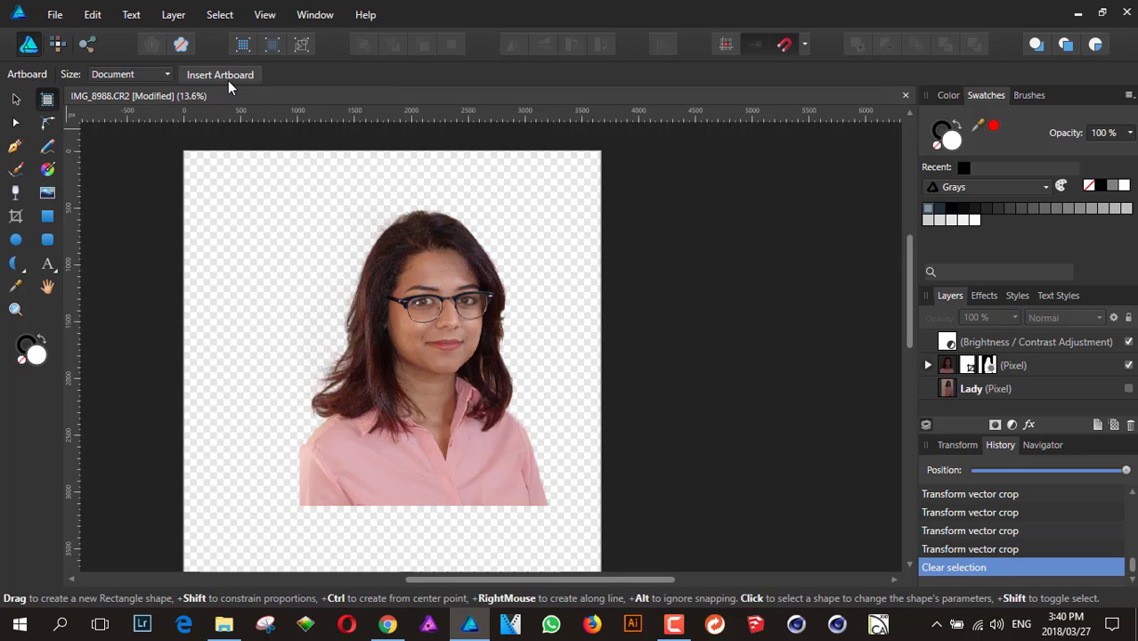
left_click(228, 75)
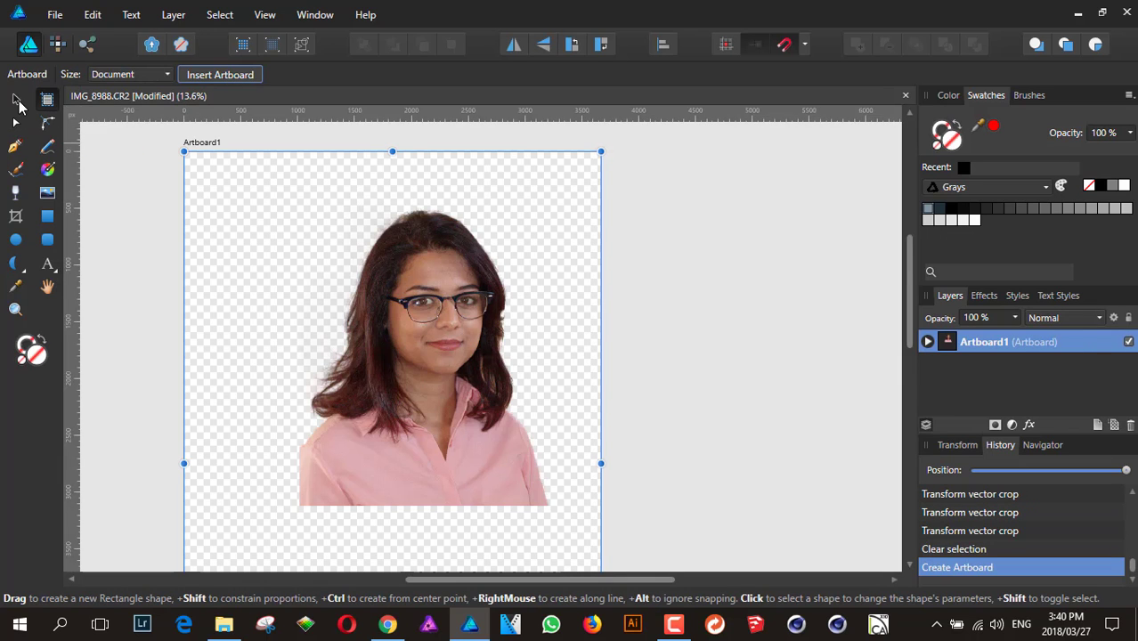
Pull Artboard1's left, right, top and bottom edges inward to frame head and shoulders.
left_click(16, 100)
left_click(146, 177)
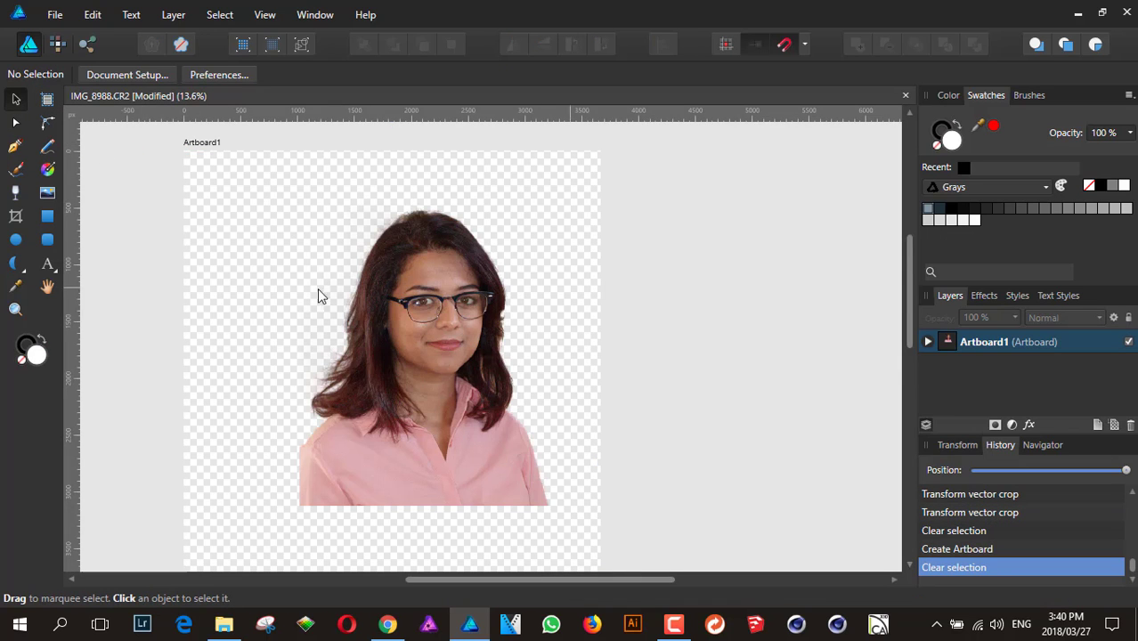
left_click(210, 145)
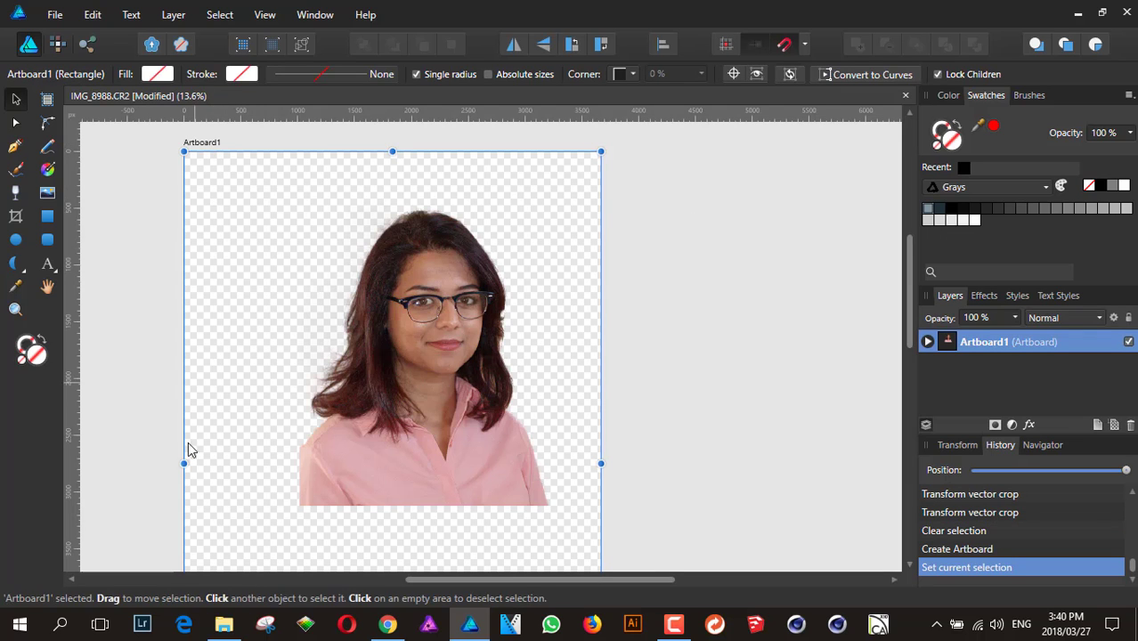
left_click_drag(185, 463, 300, 462)
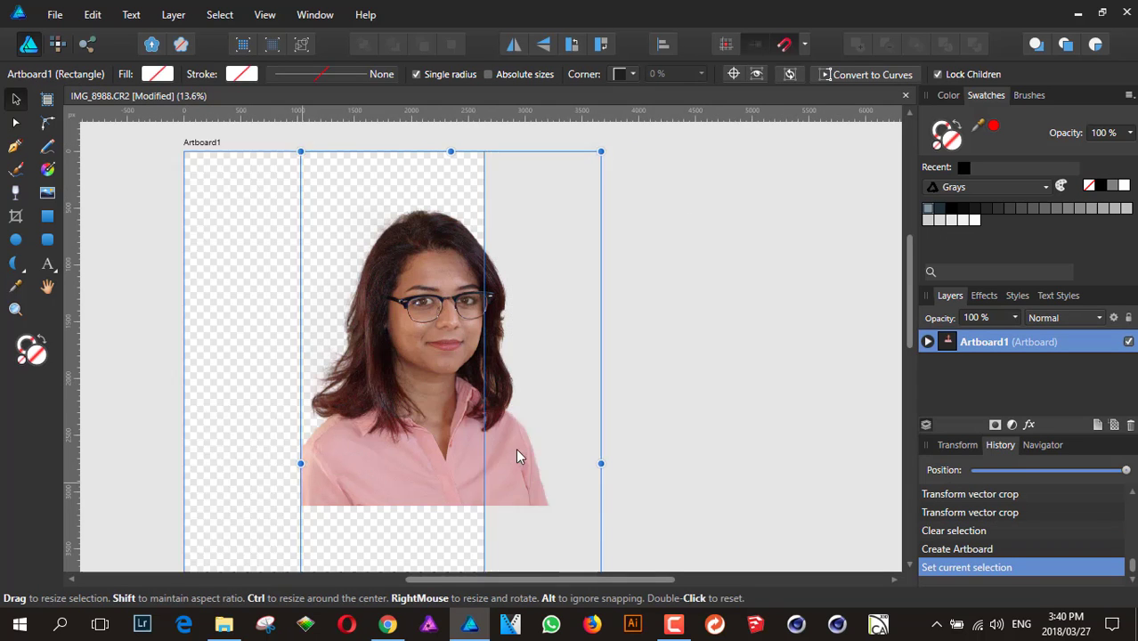
left_click_drag(601, 463, 546, 465)
left_click_drag(425, 152, 427, 184)
scroll(424, 271, "down", 2)
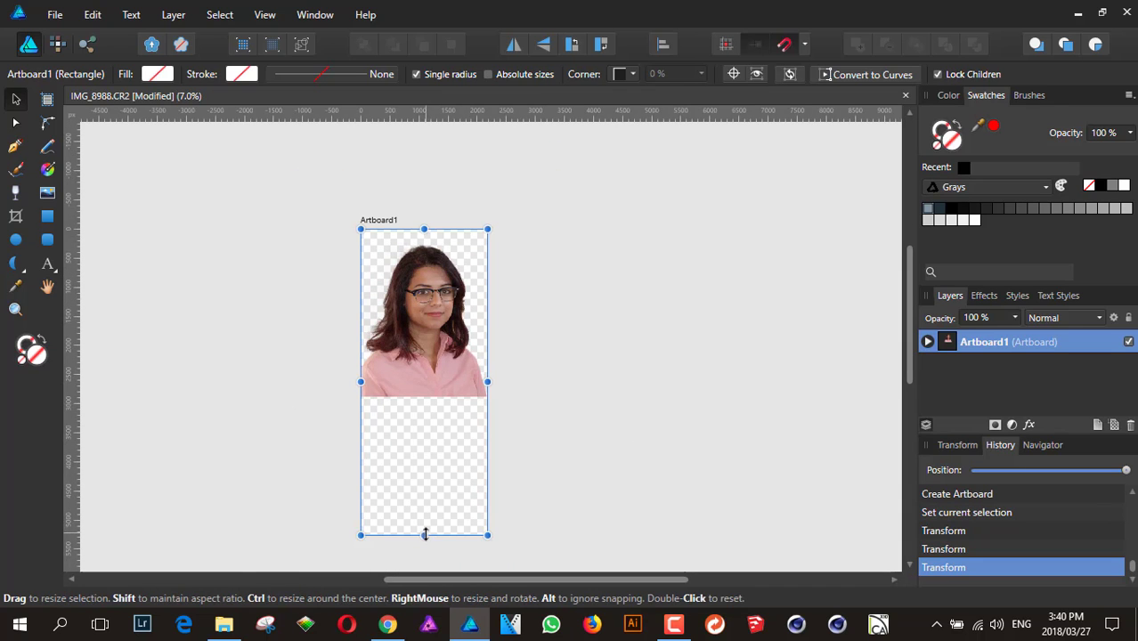
left_click_drag(425, 534, 427, 390)
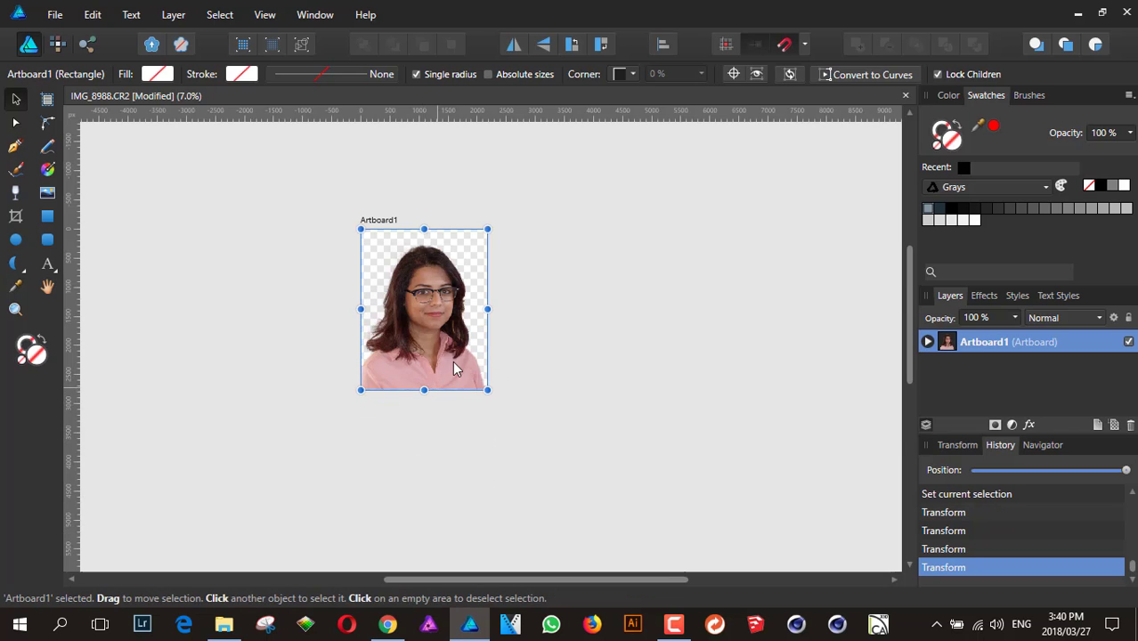
scroll(454, 369, "up", 2)
left_click(552, 333)
scroll(488, 300, "up", 1)
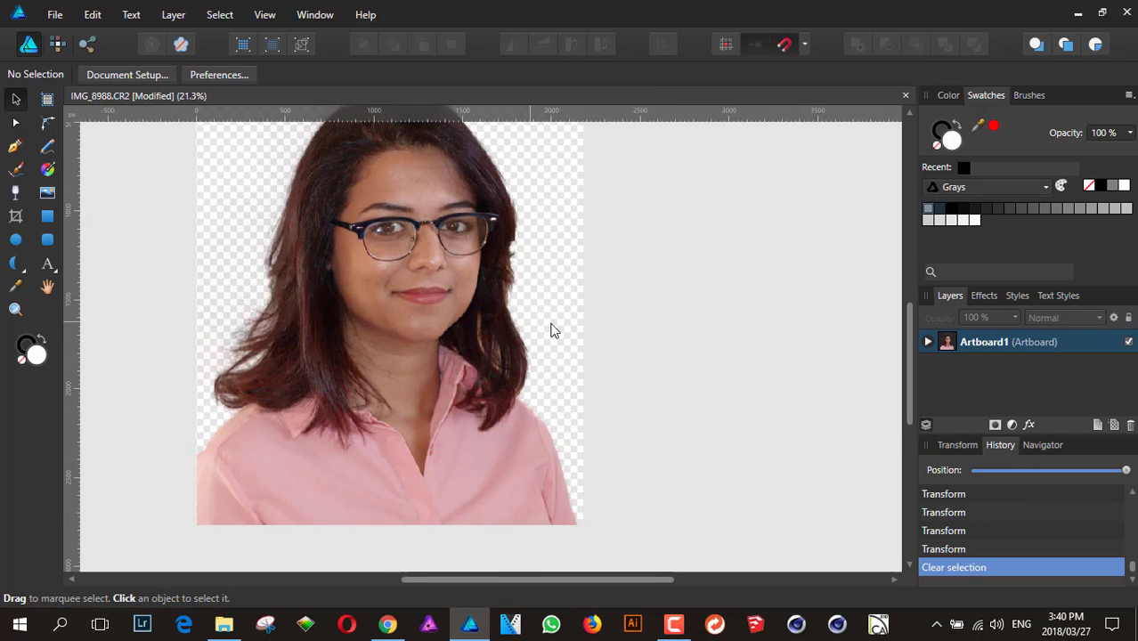
scroll(551, 330, "down", 2)
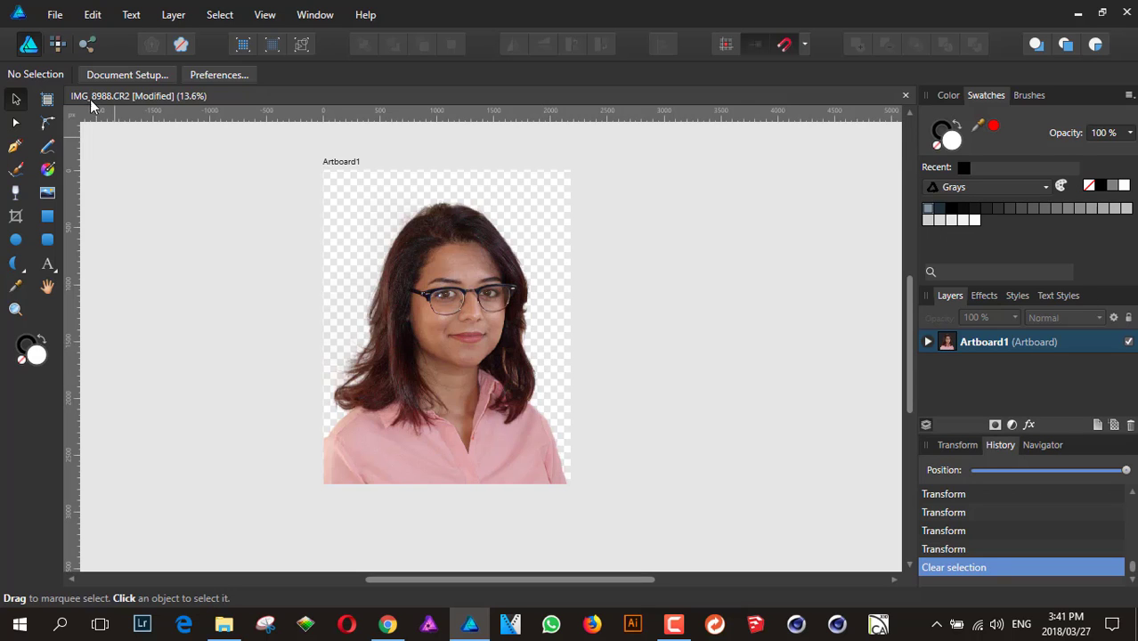
Switch to the Pixel Persona and set the Blur Brush to about 196 px.
left_click(57, 45)
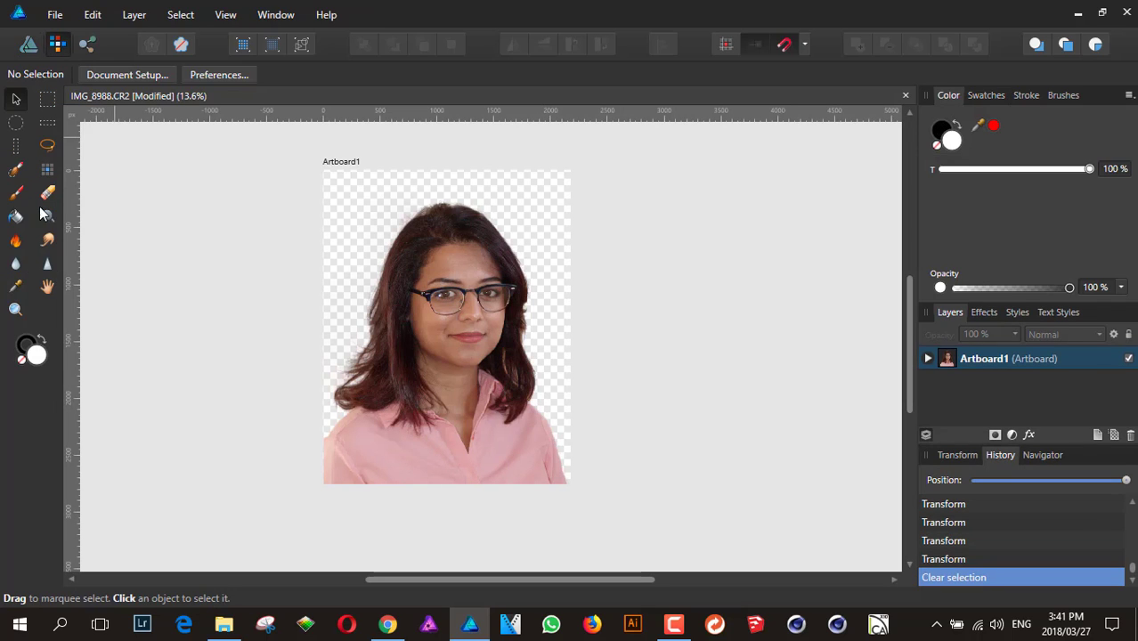
scroll(532, 283, "up", 4)
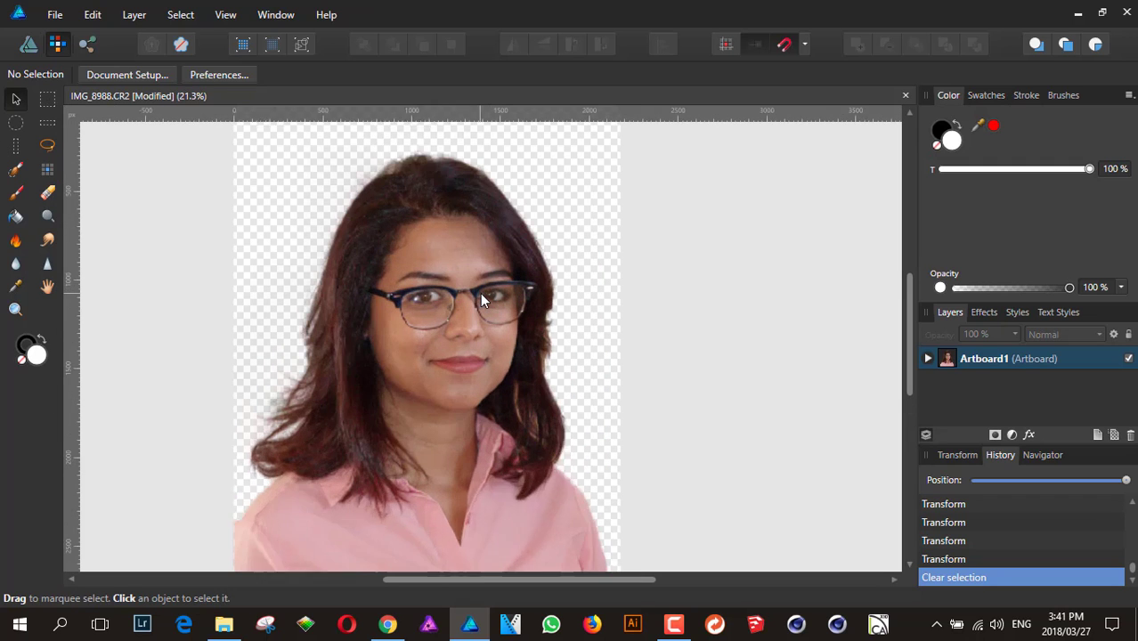
scroll(425, 281, "down", 4)
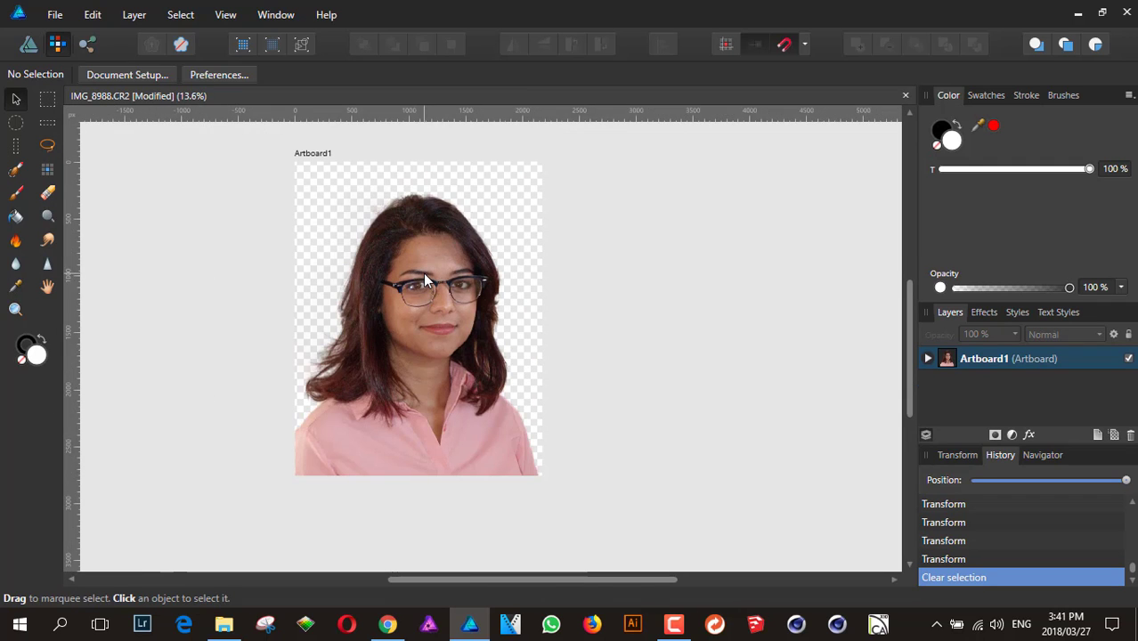
left_click(17, 266)
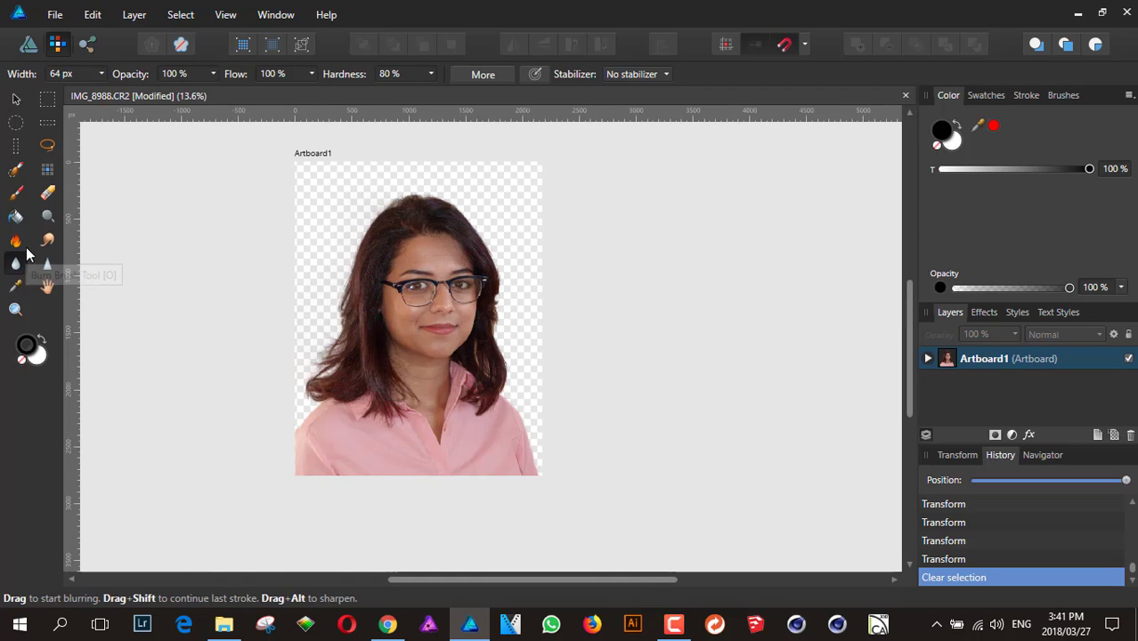
scroll(215, 283, "up", 3)
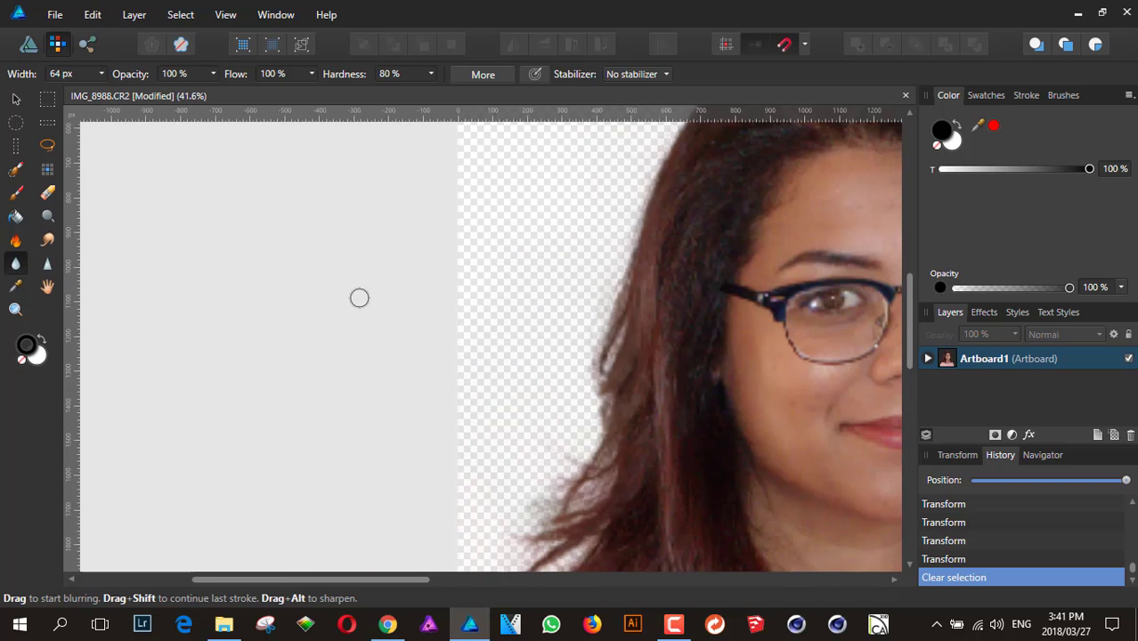
key("bracketright")
key("bracketright")
key("bracketright")
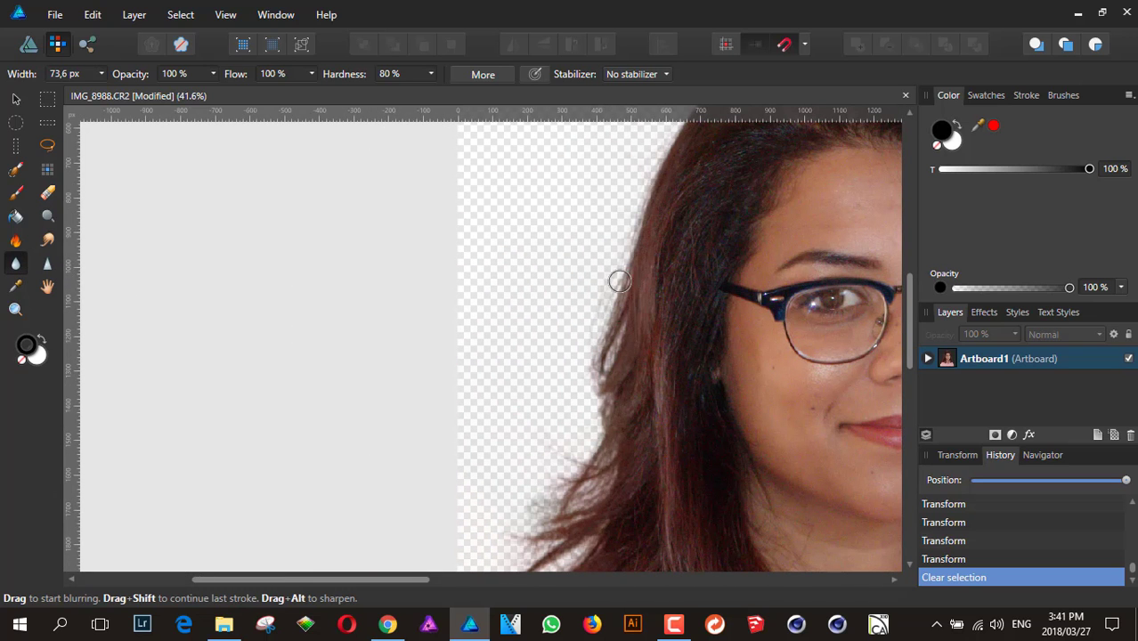
Blur the hair edges beside her face and along the top of her head.
left_click_drag(630, 247, 607, 395)
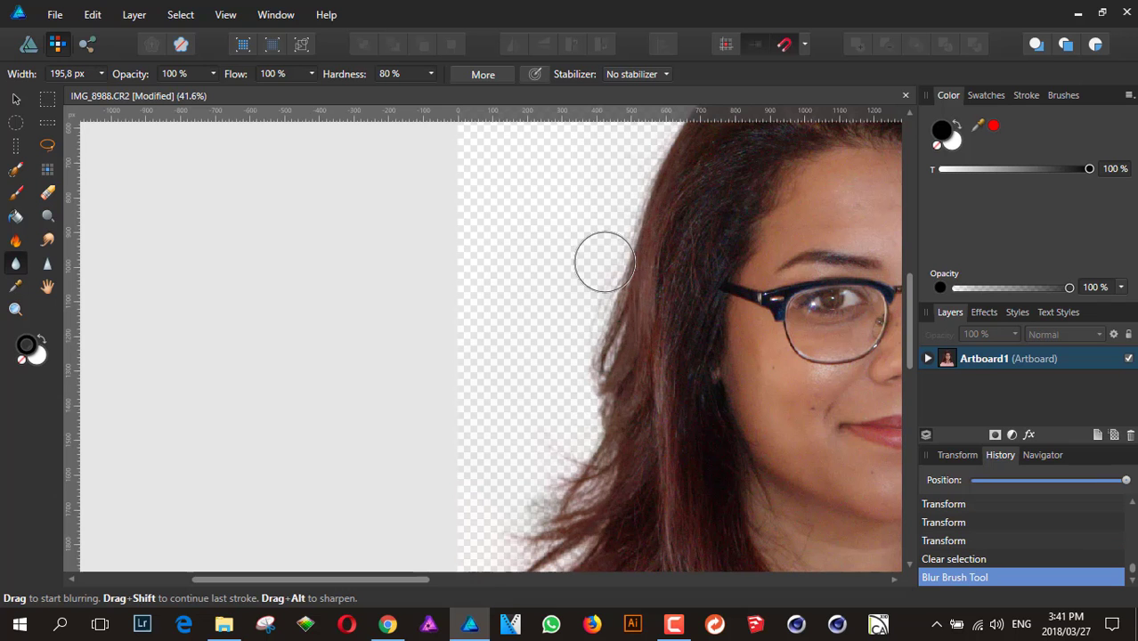
scroll(599, 254, "down", 3)
mouse_move(288, 267)
left_mouse_down()
mouse_move(286, 175)
mouse_move(322, 176)
mouse_move(379, 132)
left_mouse_up()
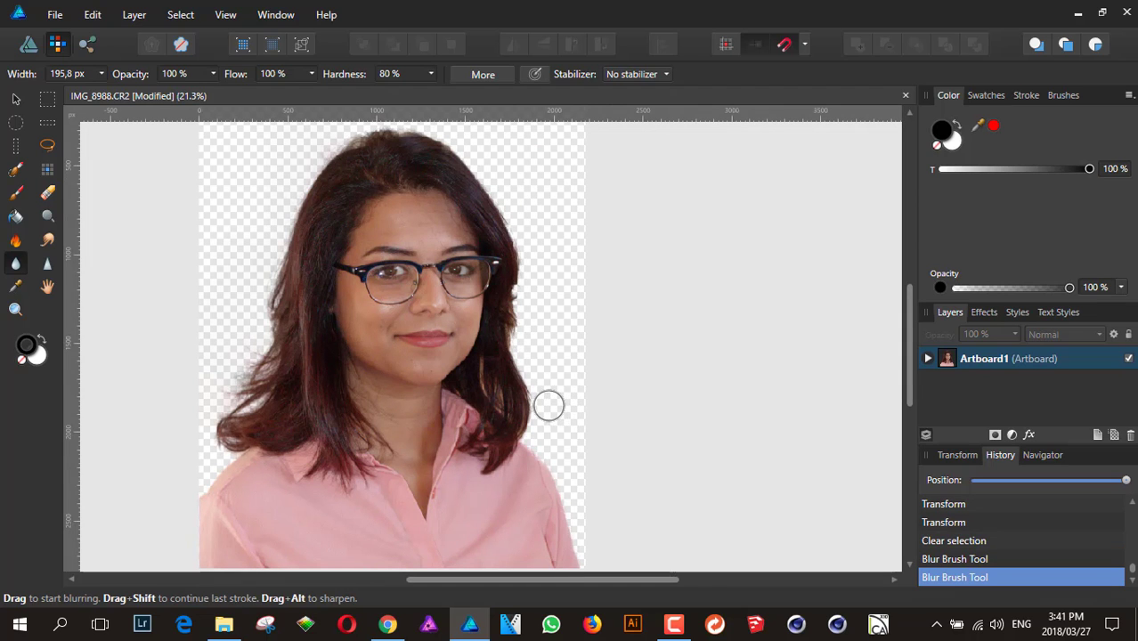
Return to the Designer Persona after briefly toggling to Pixel, dismissing the File menu.
left_click(28, 44)
scroll(424, 214, "up", 2)
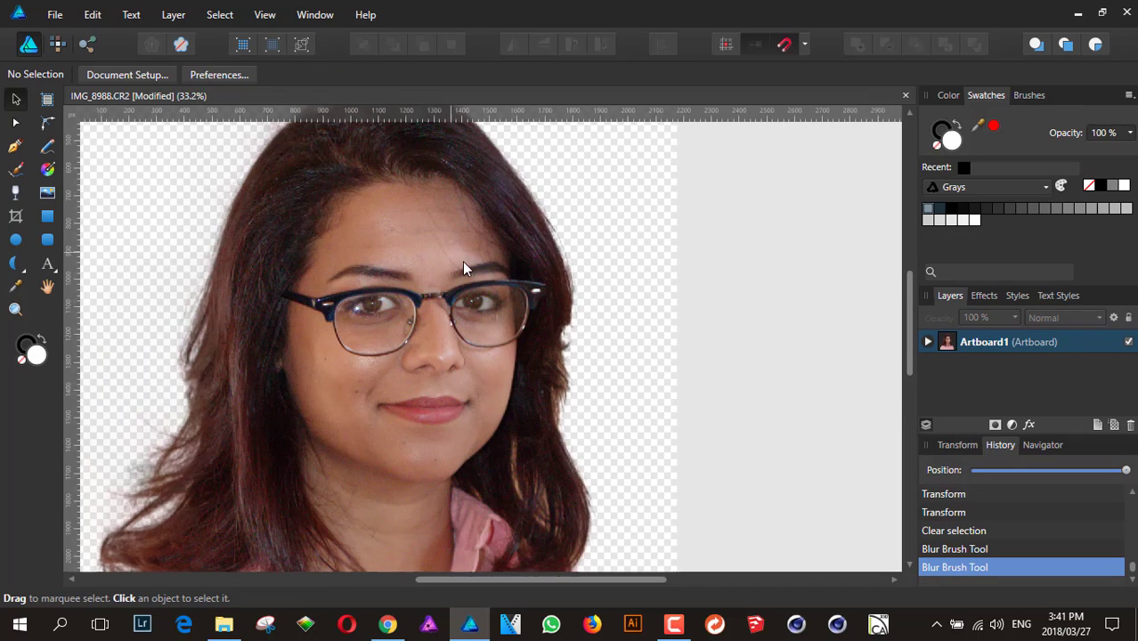
scroll(462, 307, "down", 2)
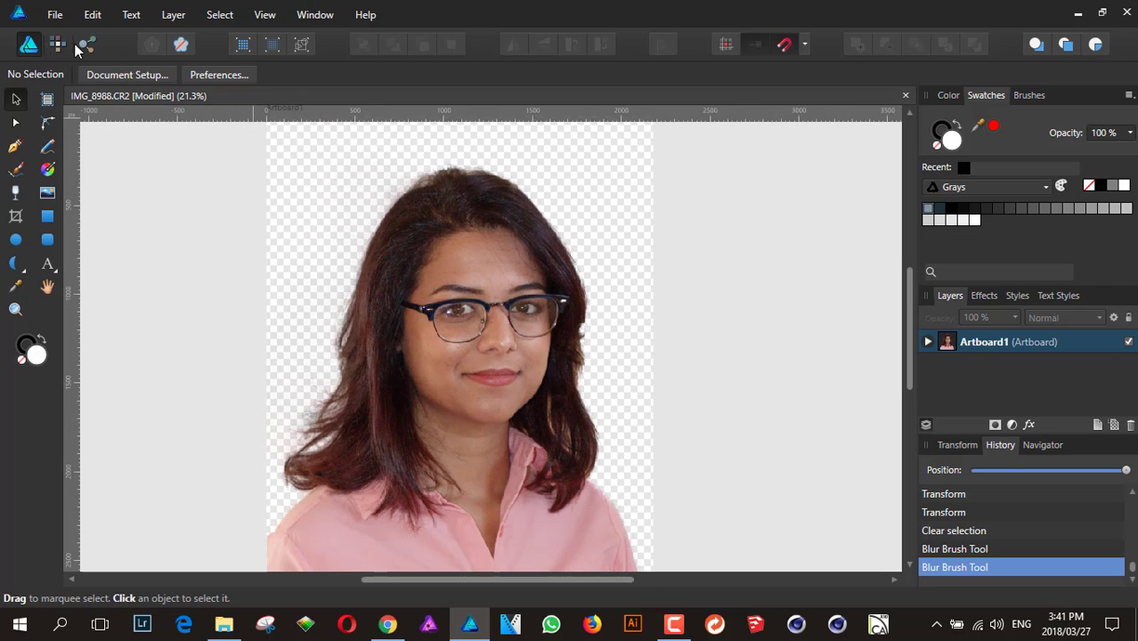
left_click(57, 45)
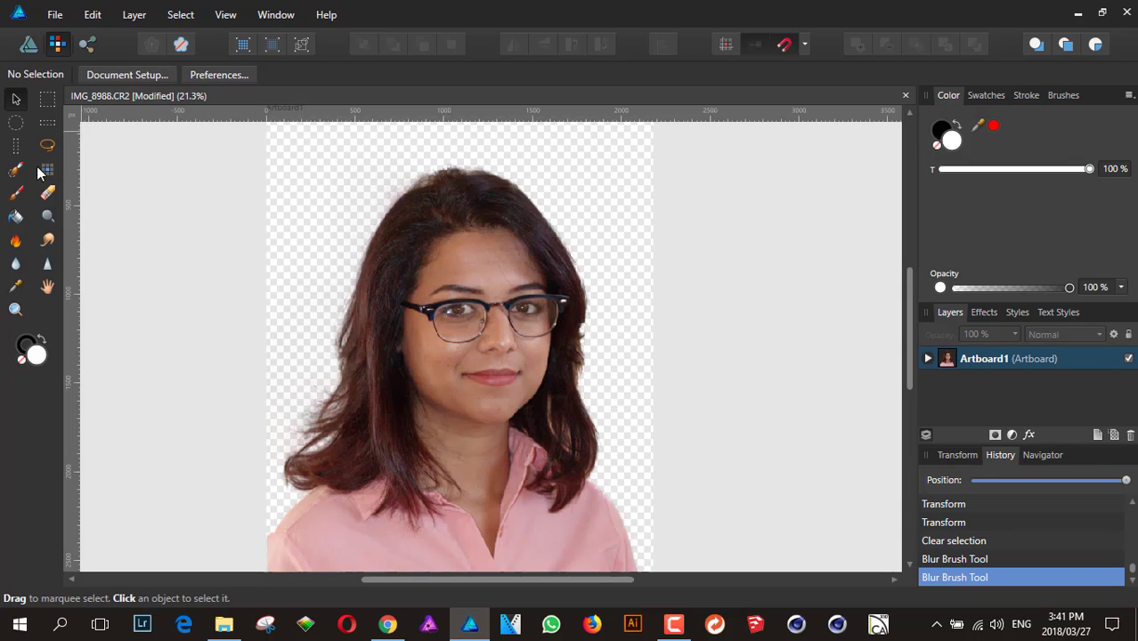
left_click(29, 44)
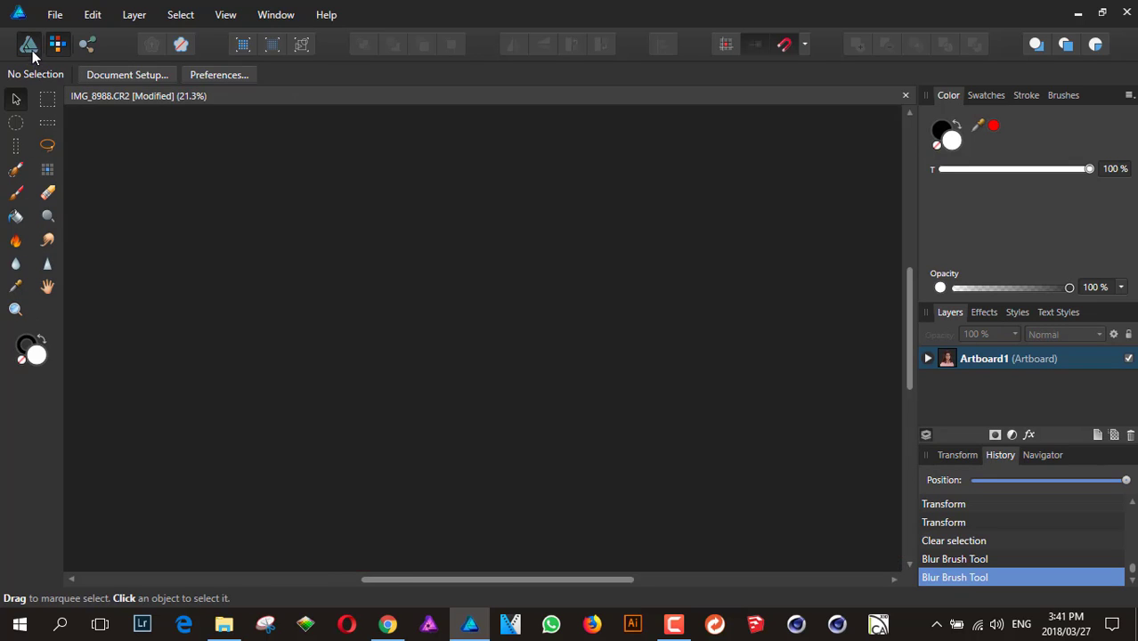
left_click(54, 14)
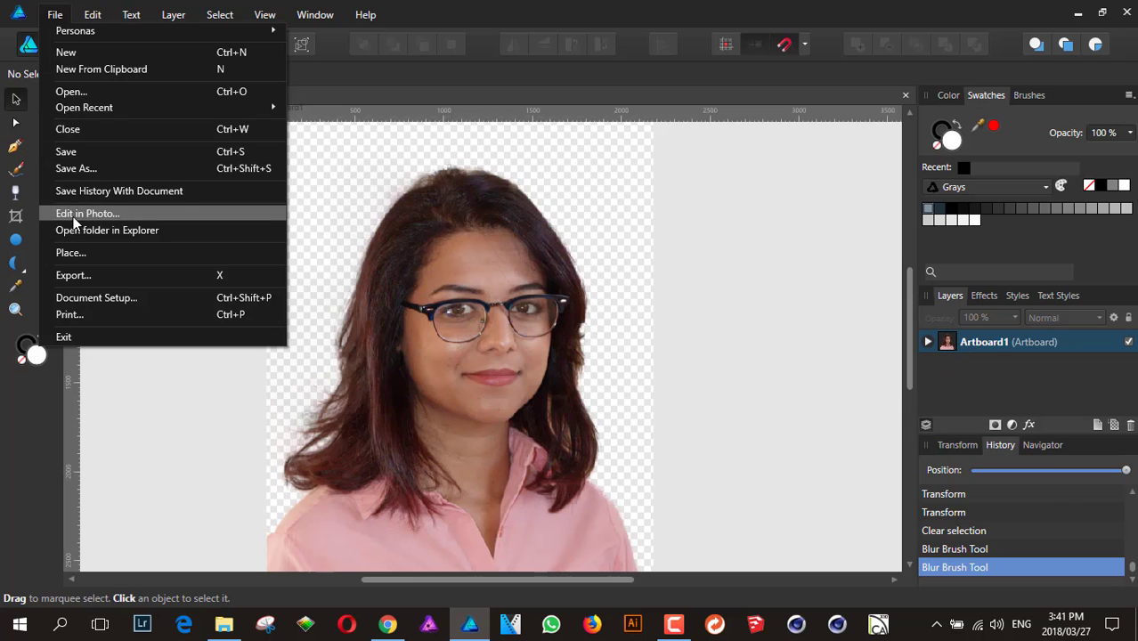
left_click(541, 7)
scroll(617, 313, "down", 4)
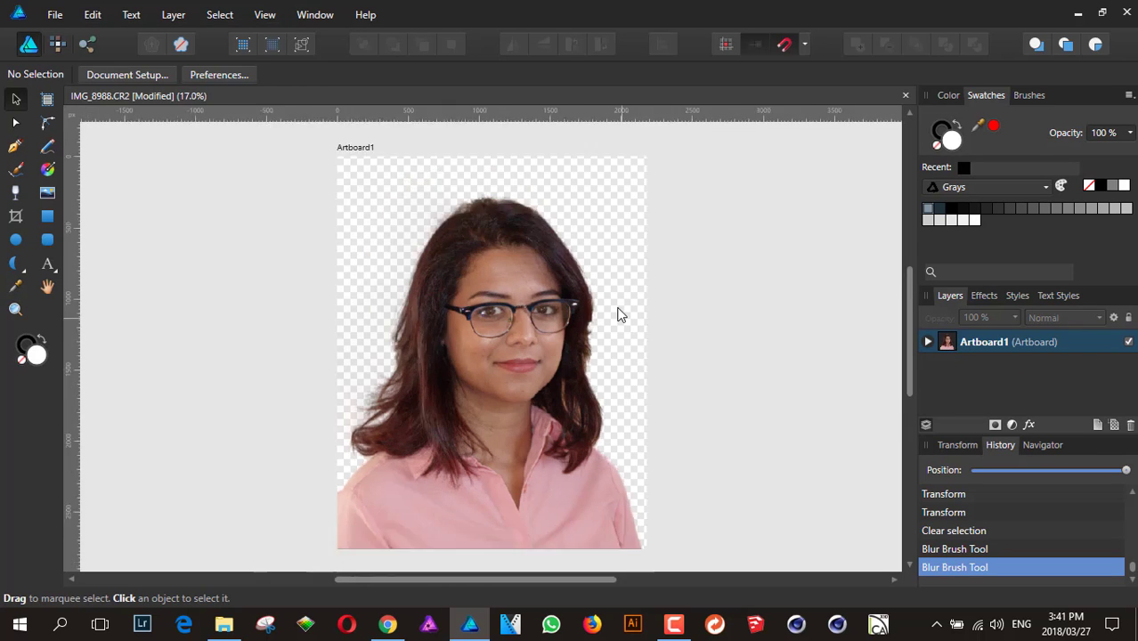